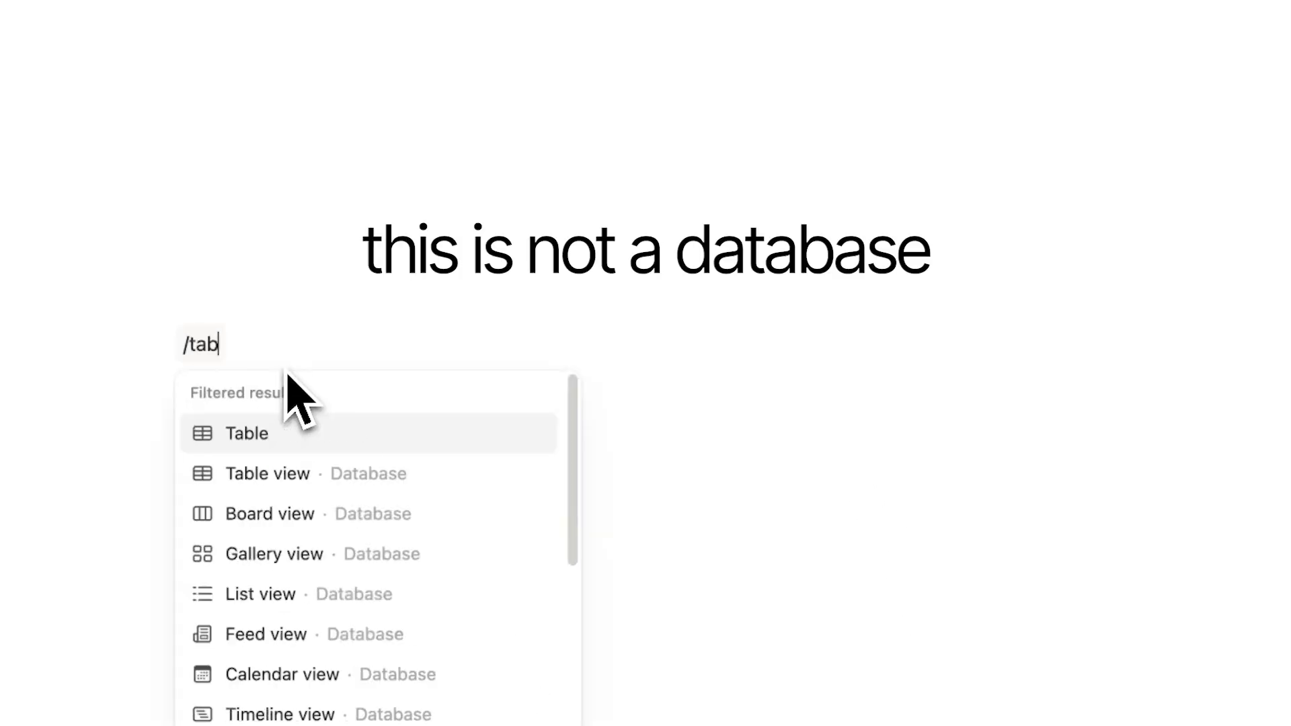
Step: Insert a plain simple table block under the heading, not a database
type("l")
left_click(300, 438)
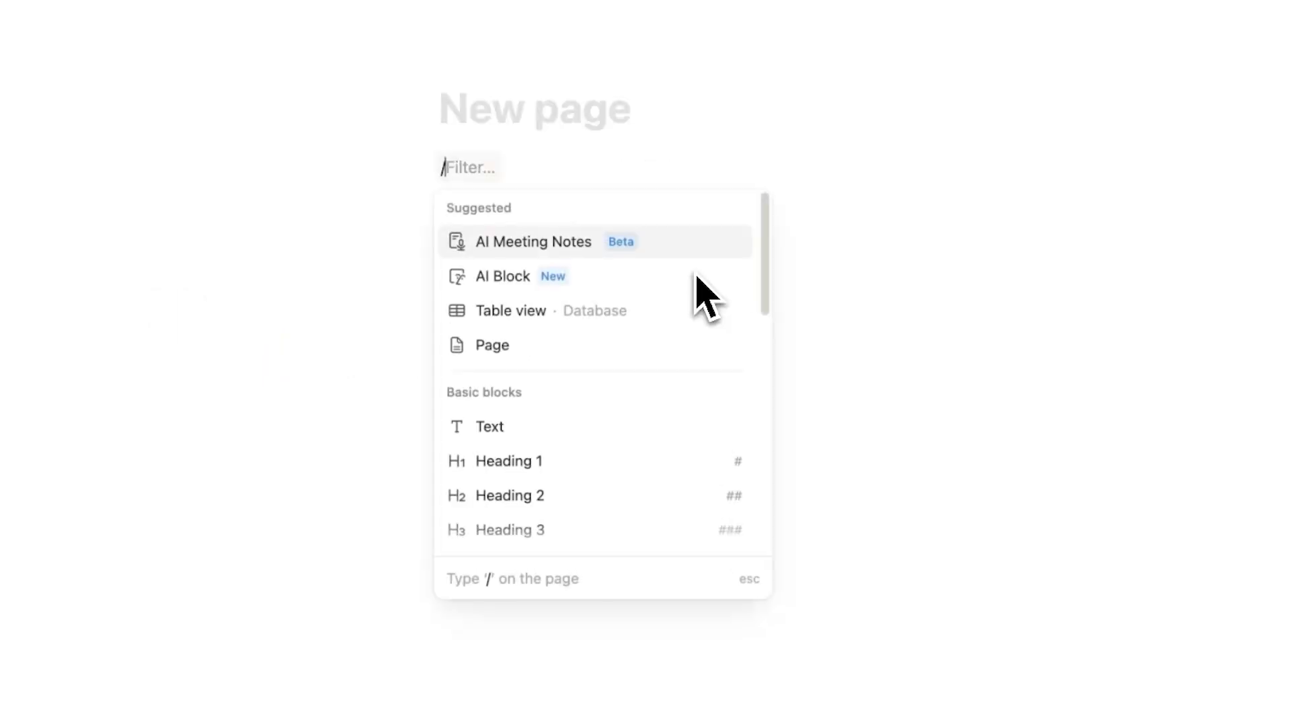
Step: Filter the slash menu on the new page to database blocks and browse the options
type("todo")
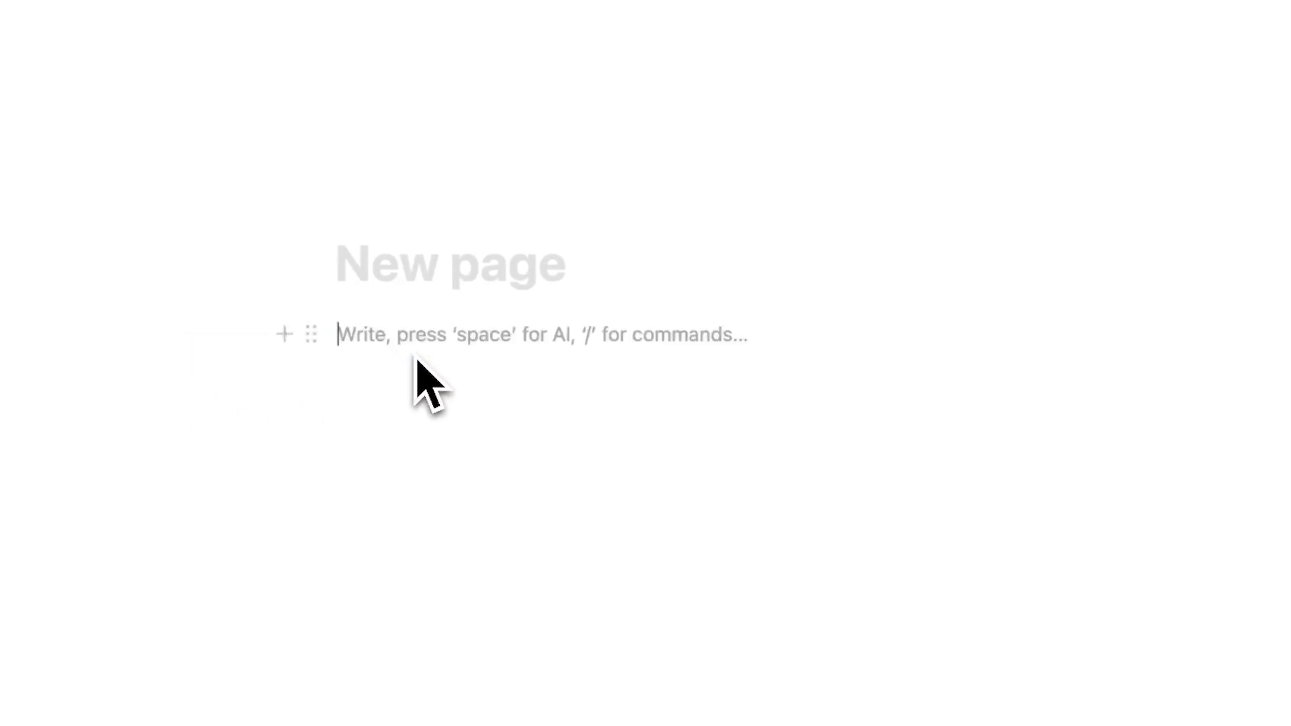
type("/tabl")
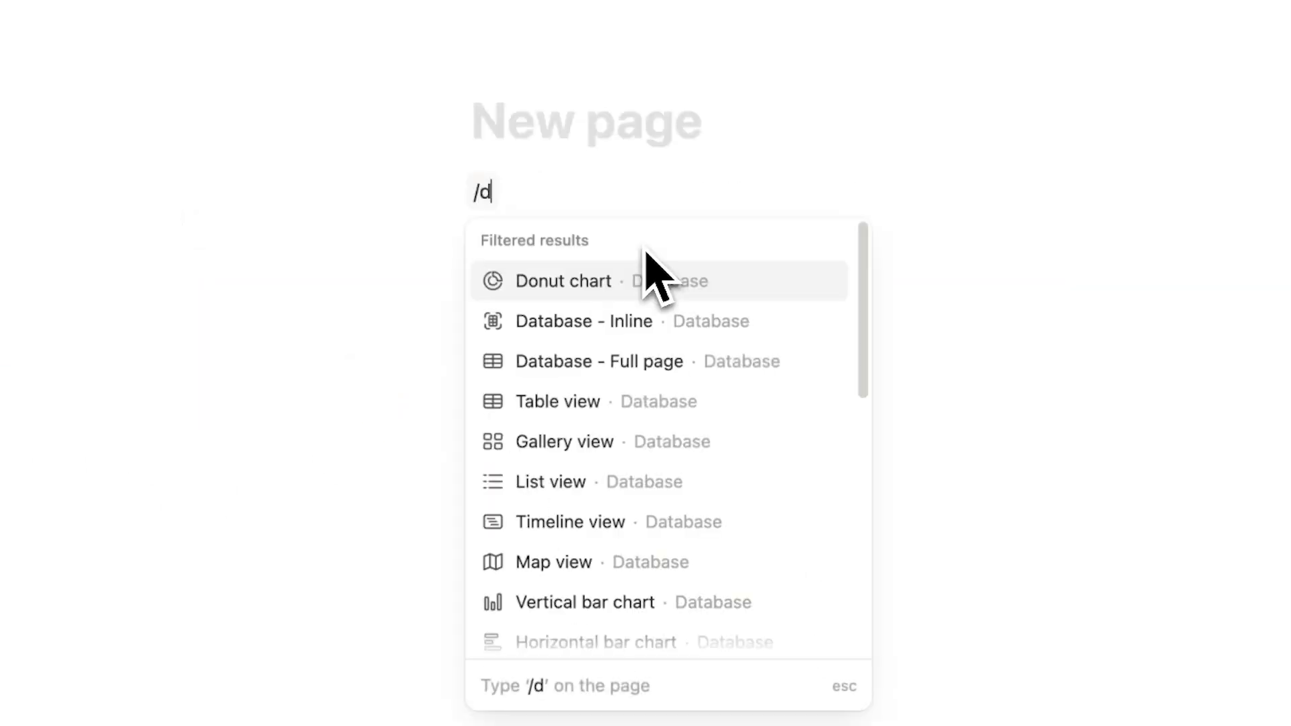
type("atabase")
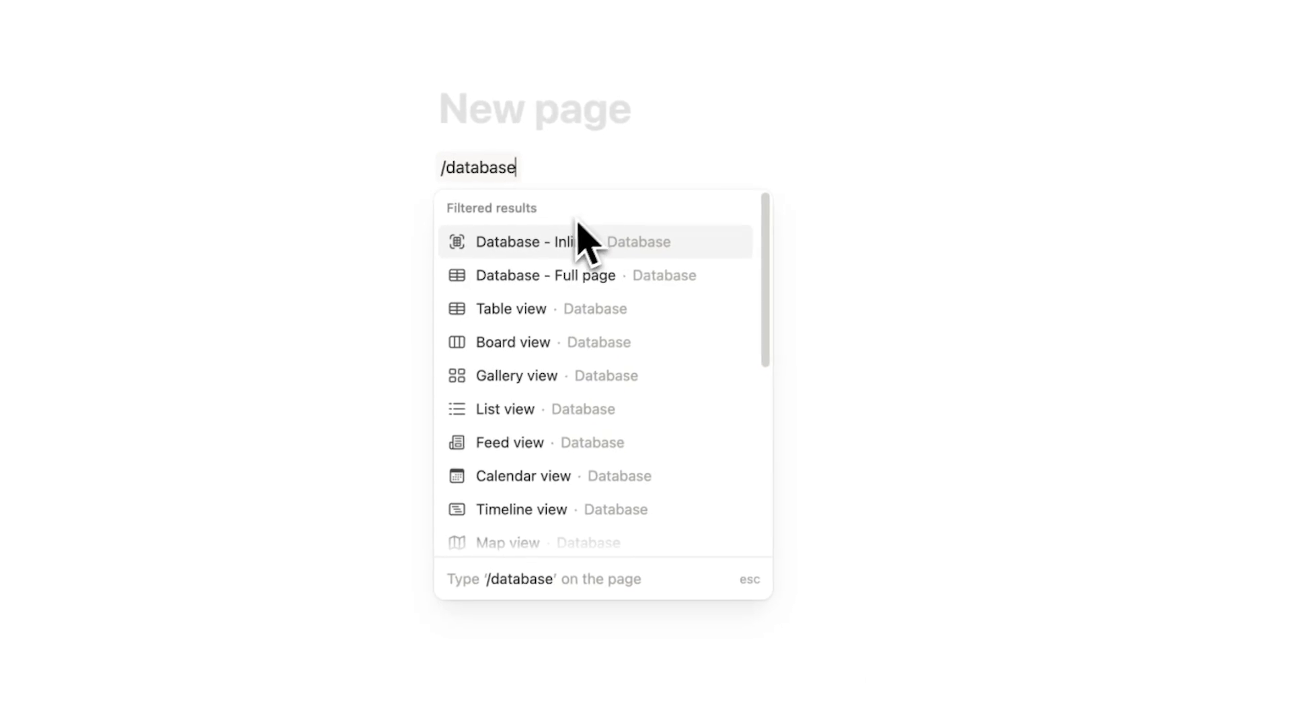
scroll(585, 336, "down", 2)
scroll(606, 417, "down", 1)
scroll(617, 417, "up", 4)
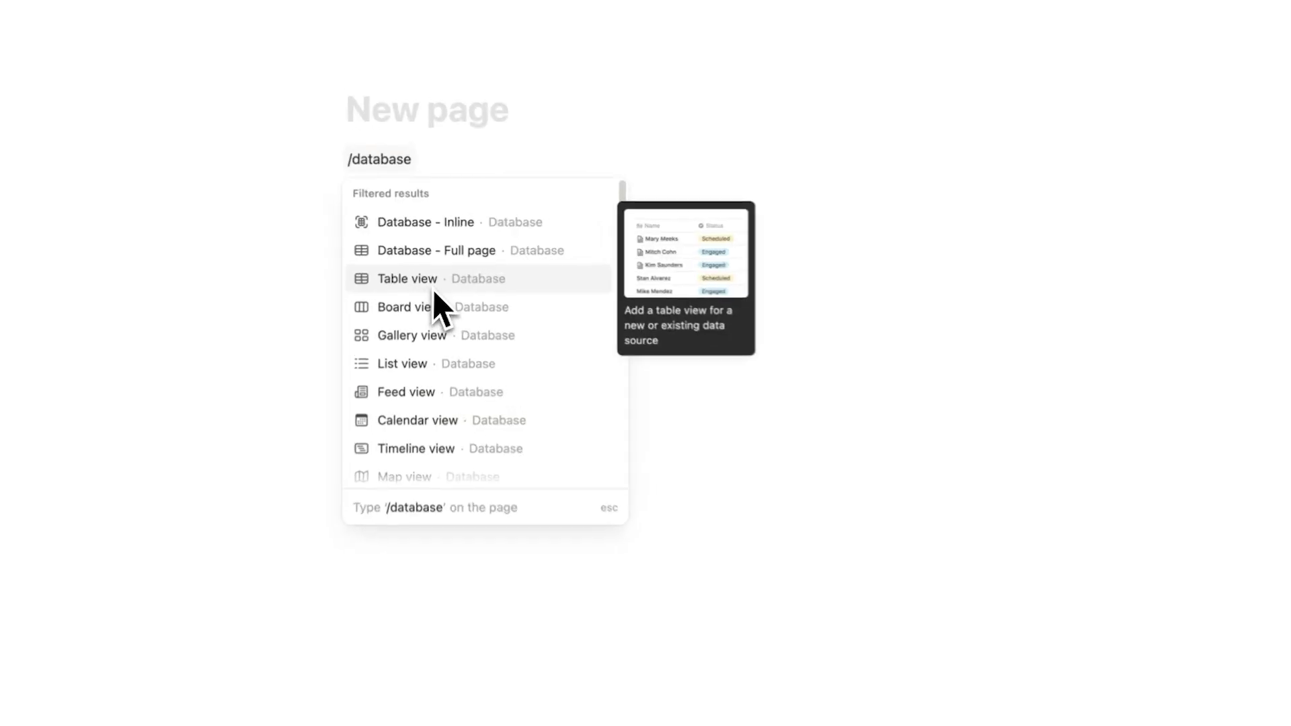
Step: Insert a Table-view inline database backed by a new empty data source
left_click(425, 285)
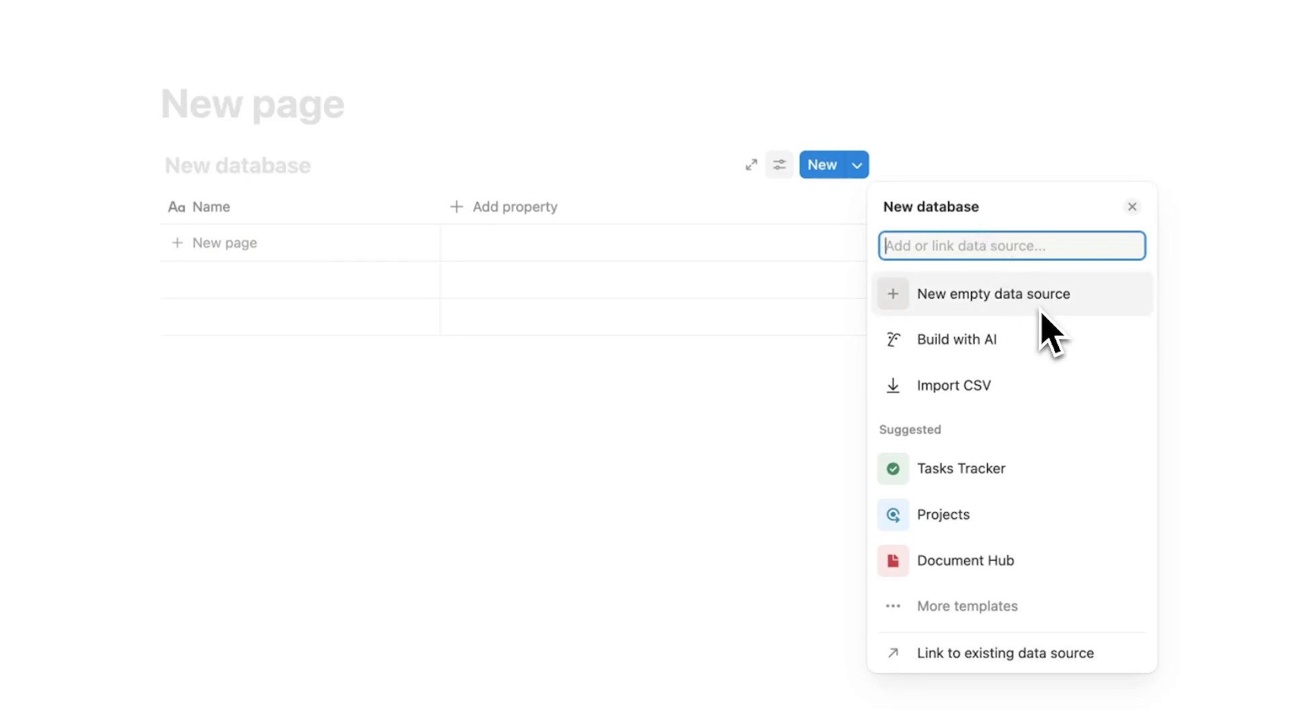
type("resources")
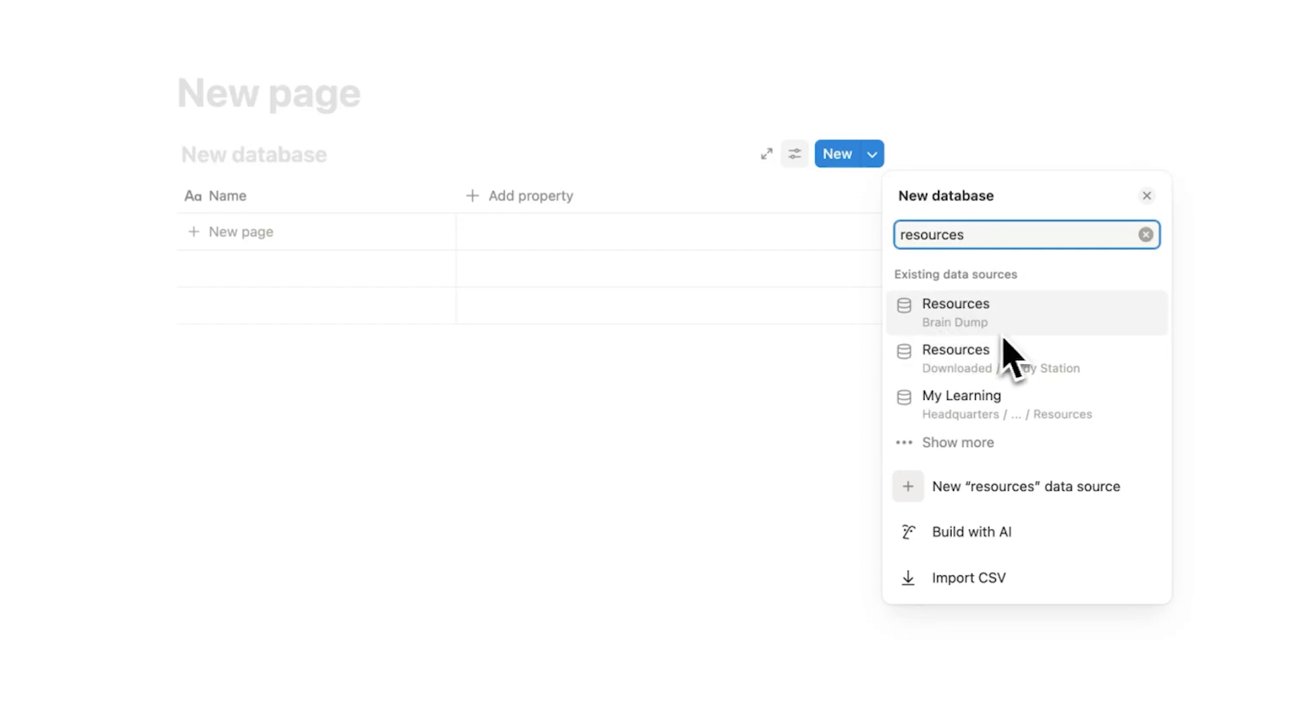
left_click(1145, 234)
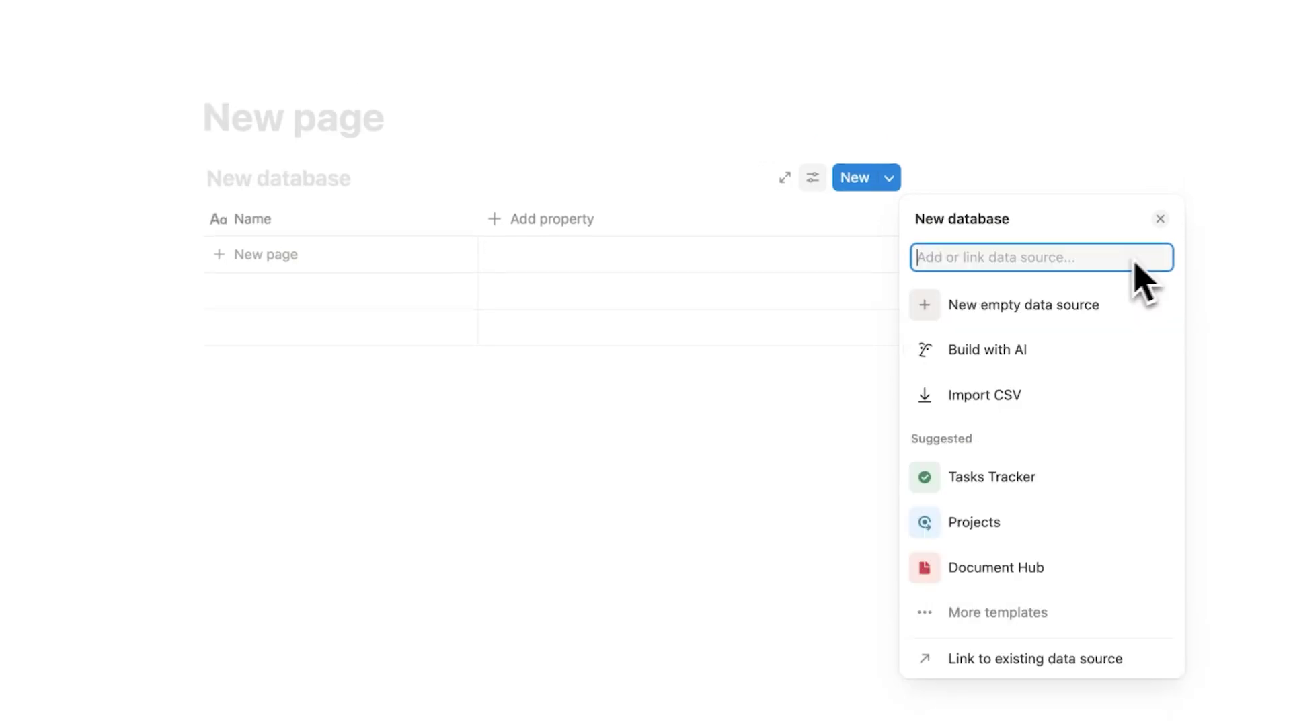
left_click(1037, 324)
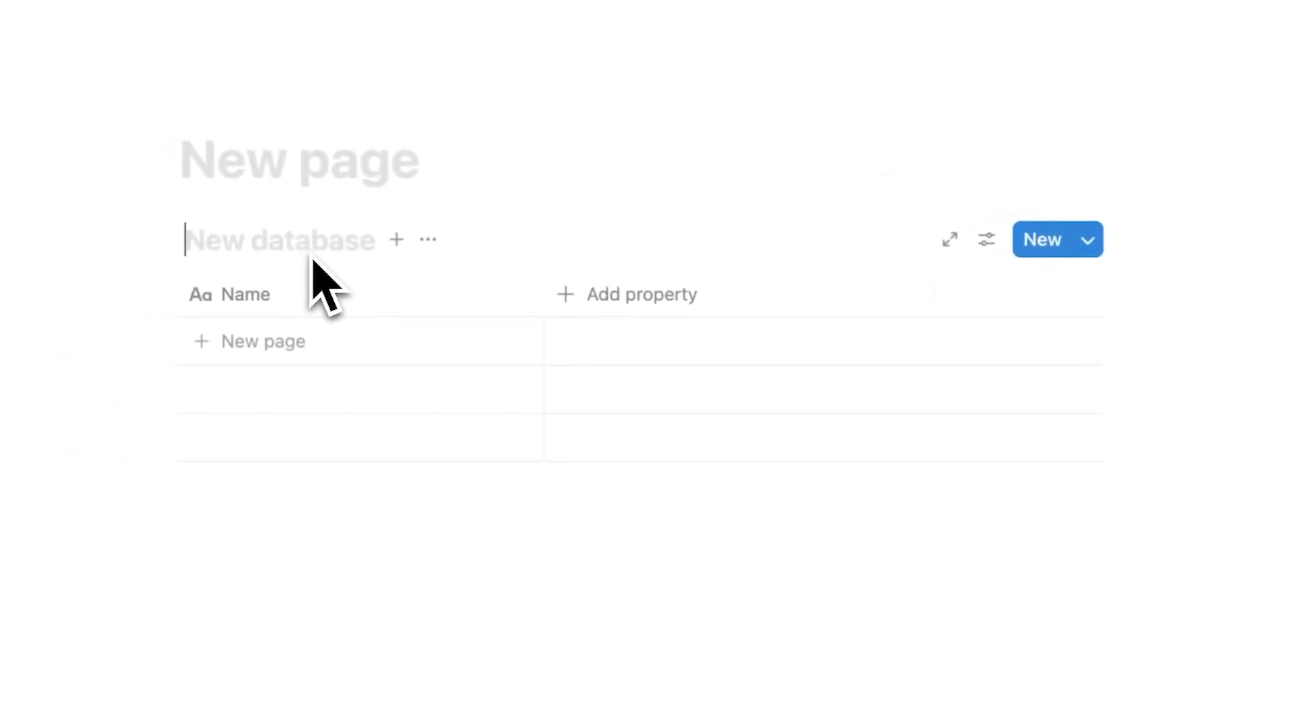
Step: Rename the database to Tasks and switch the page to full width
type("Database")
key("ctrl+a")
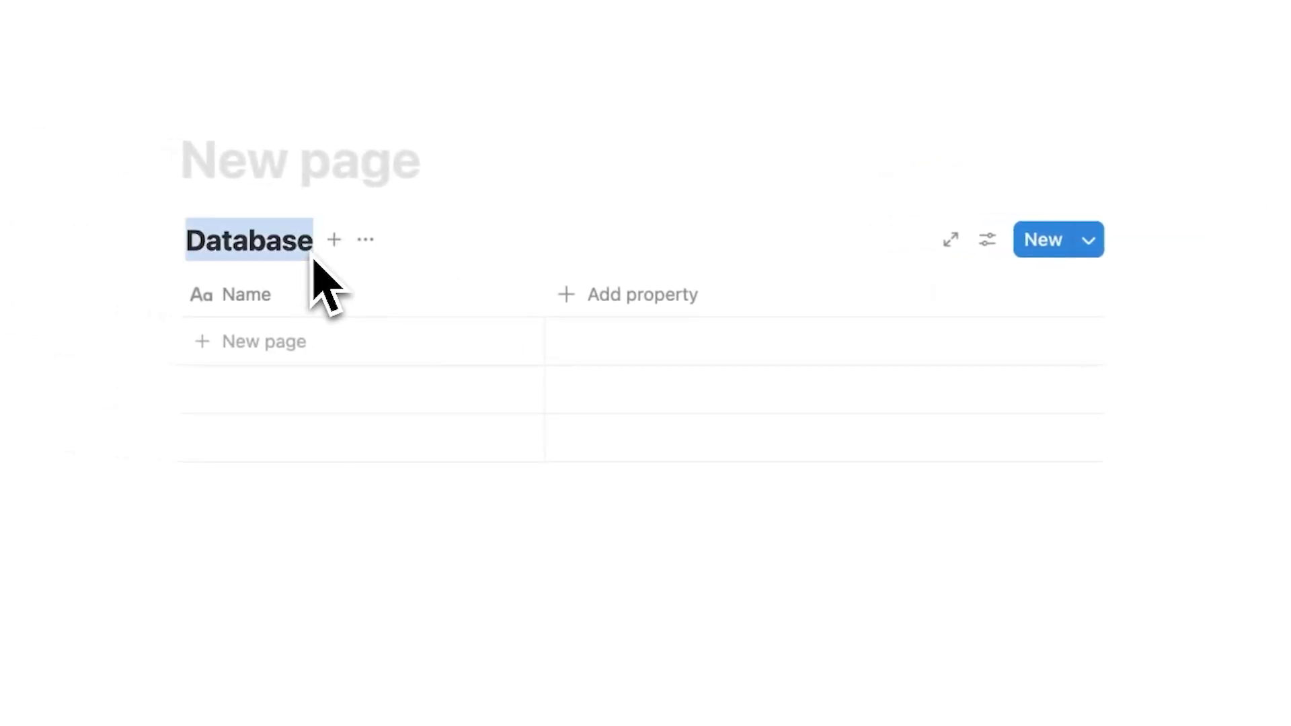
type("Tasks")
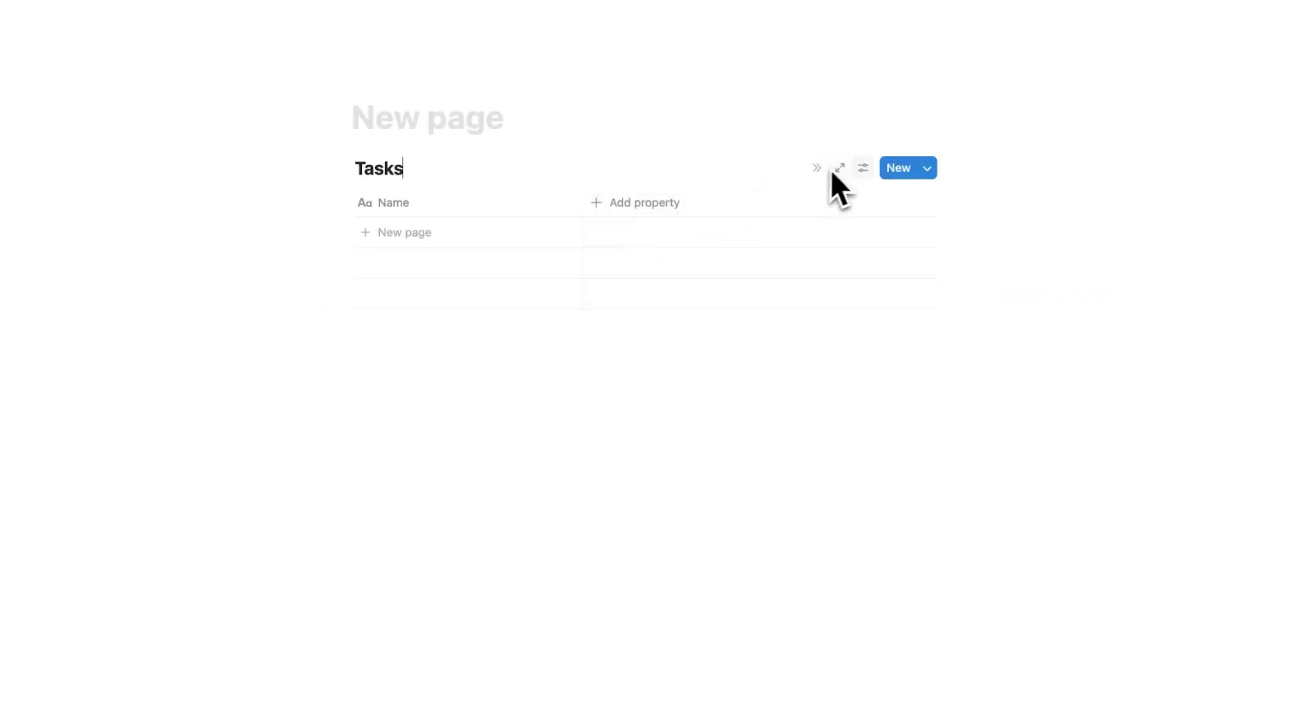
left_click(1268, 12)
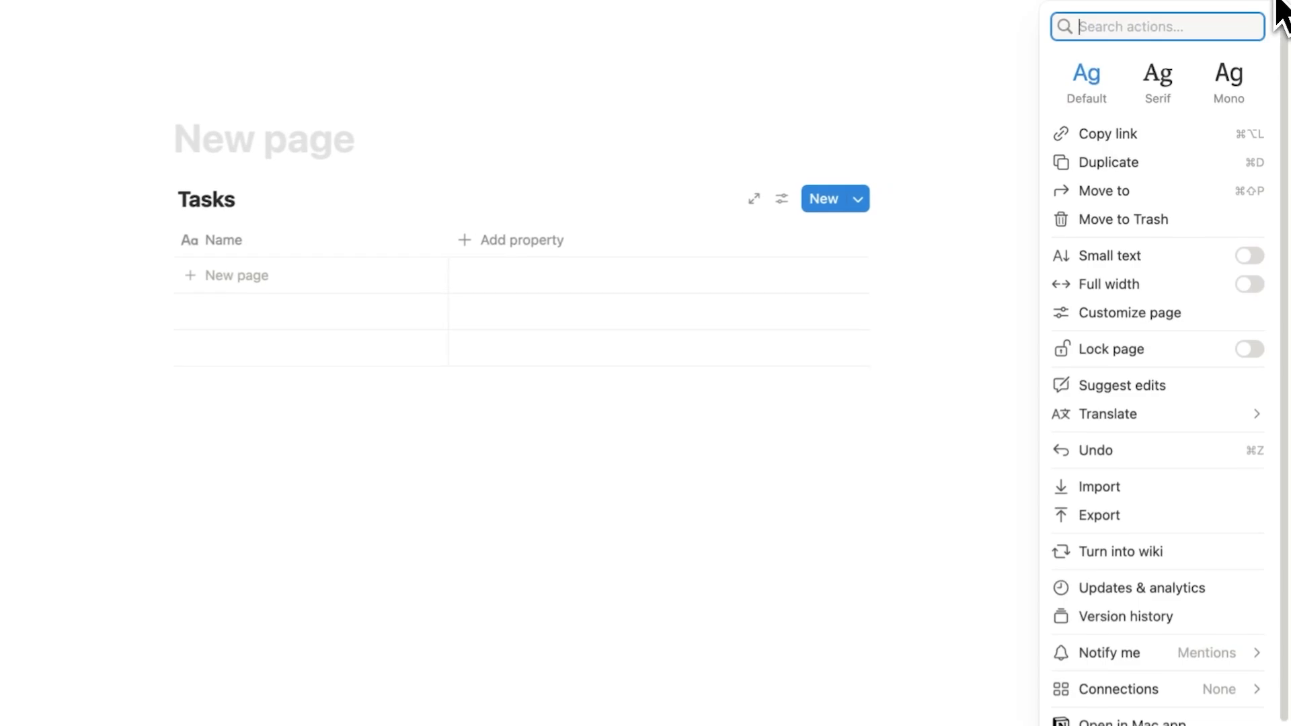
left_click(1249, 287)
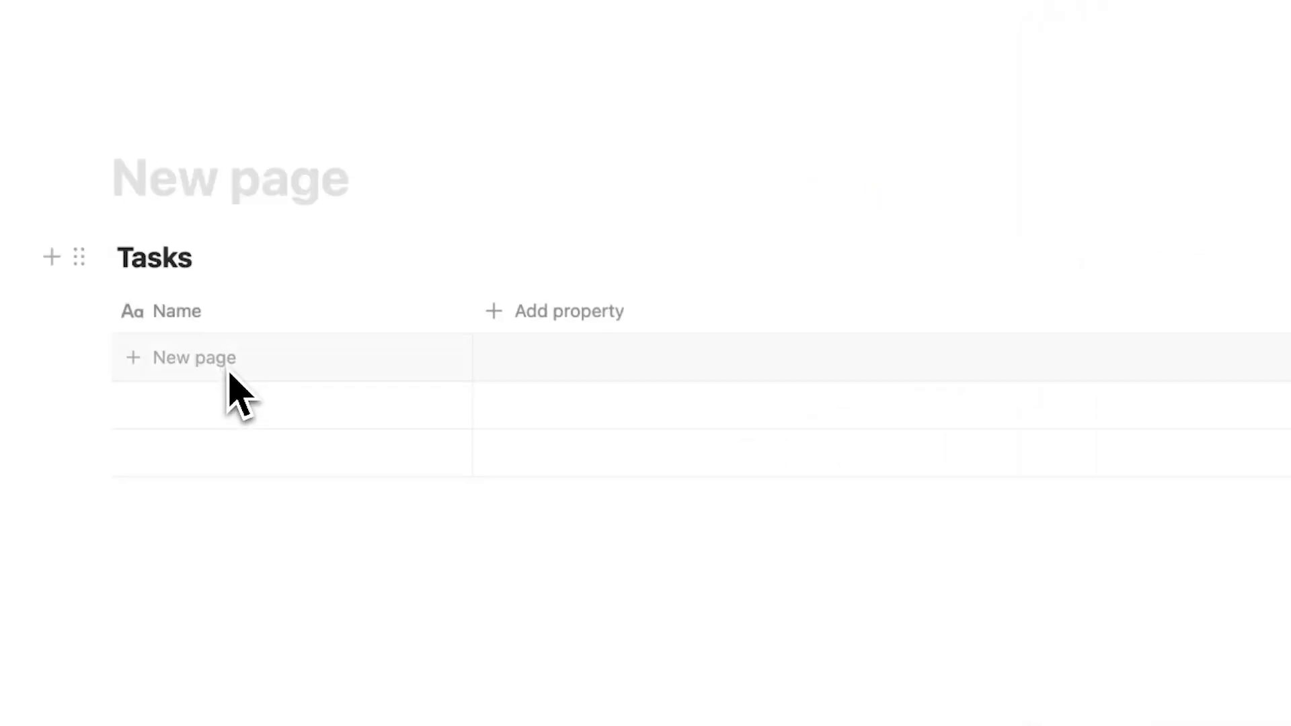
Step: Add rows Task 1, Task 2 and Task 3, then preview Task 2's page
left_click(229, 372)
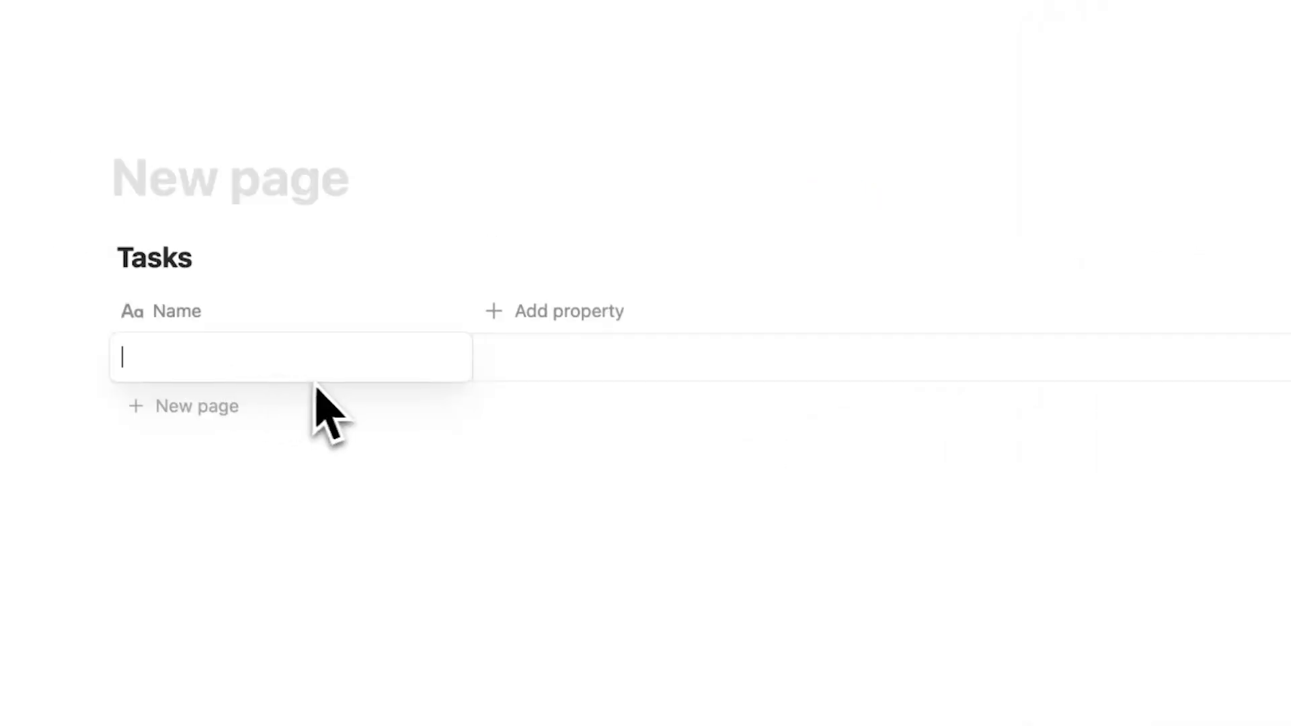
type("Task 1")
key("Return")
left_click(232, 409)
type("Task")
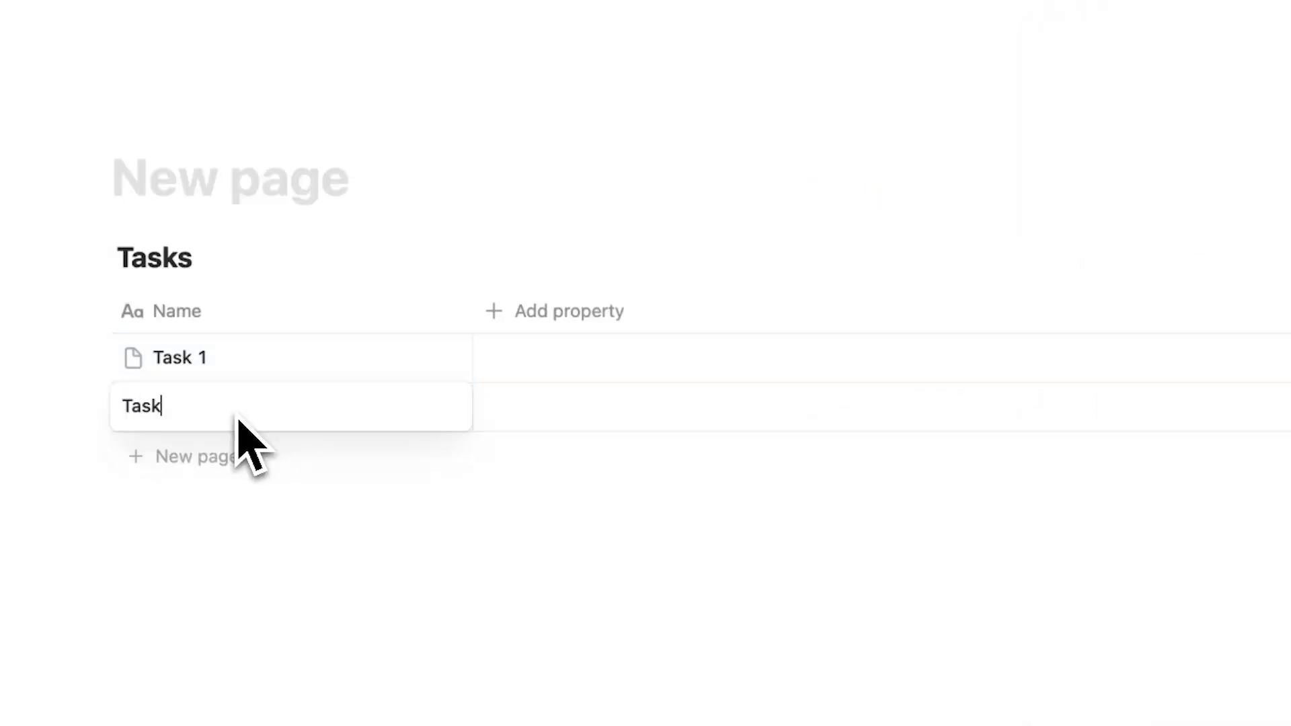
type(" 2")
key("Return")
left_click(214, 454)
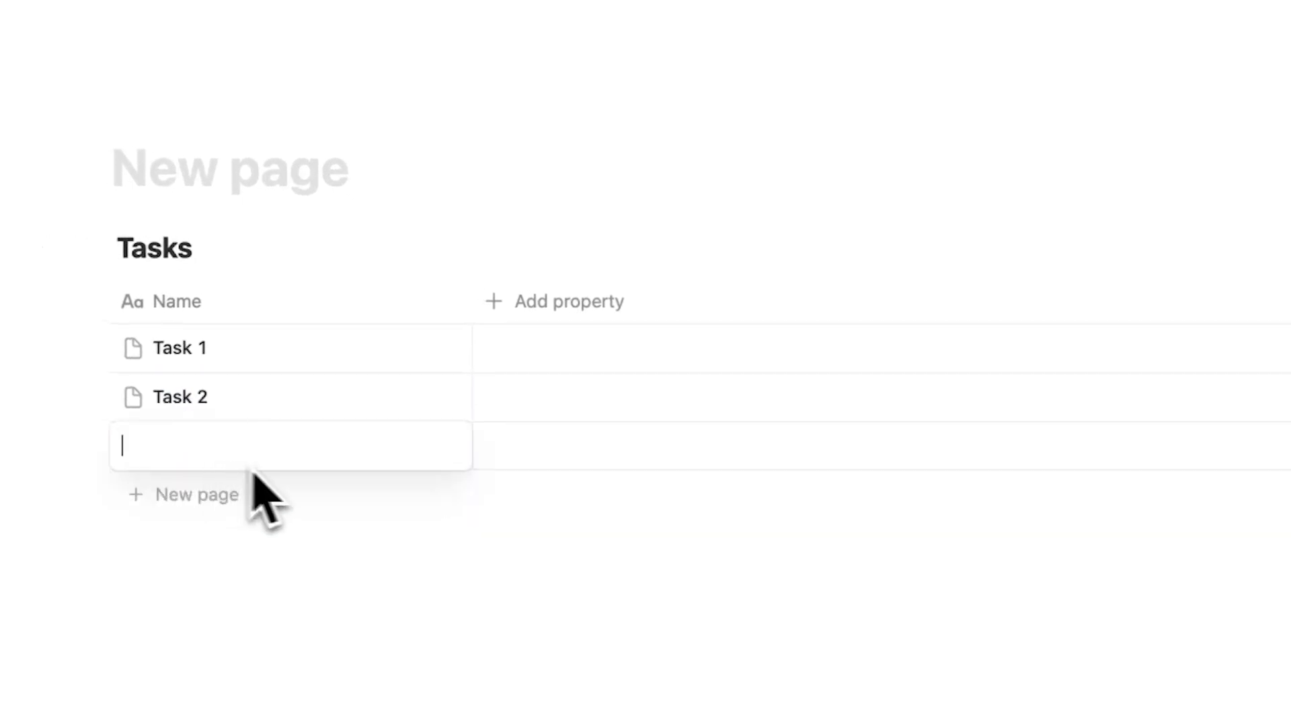
type("Task 3")
key("Return")
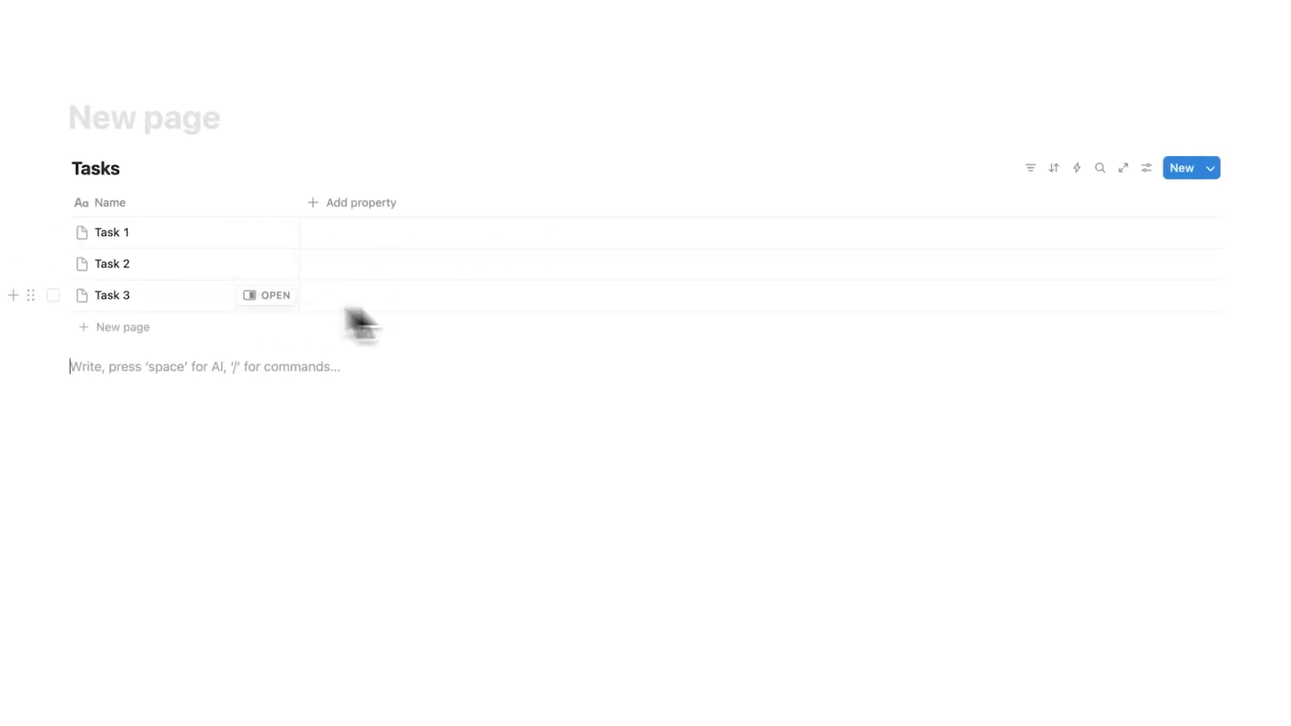
left_click(275, 264)
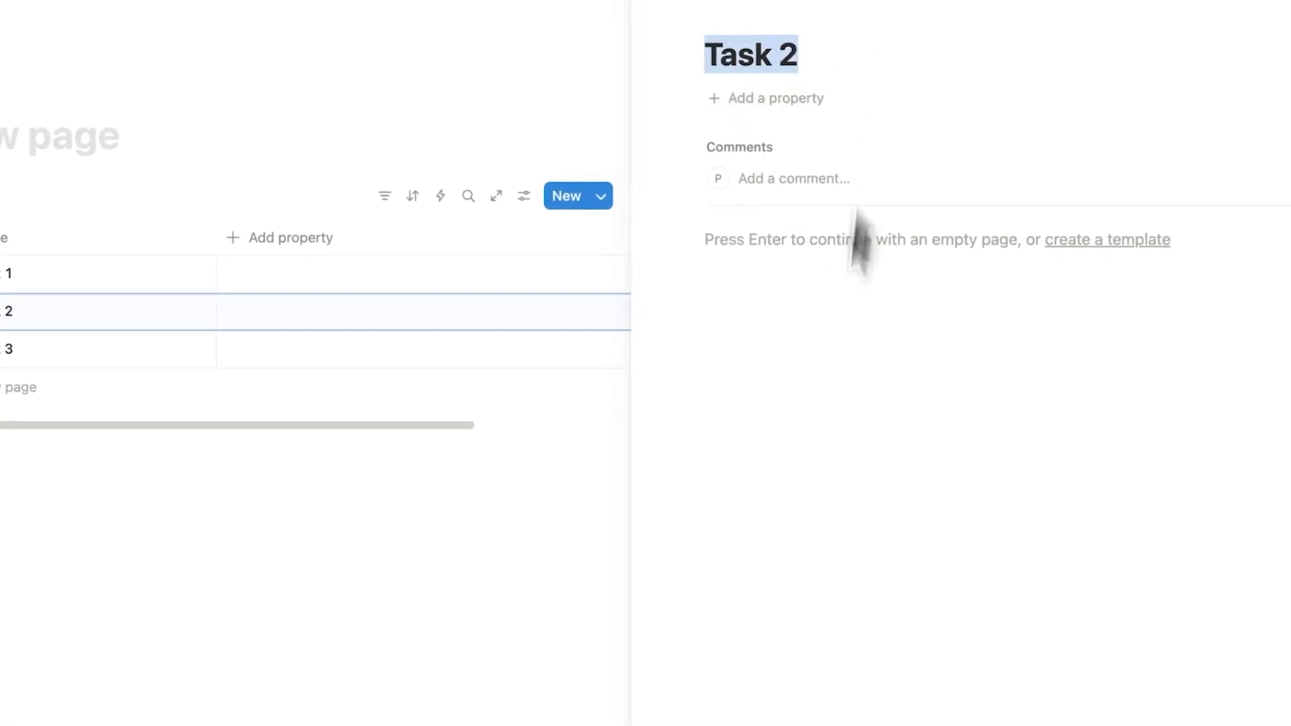
left_click(856, 243)
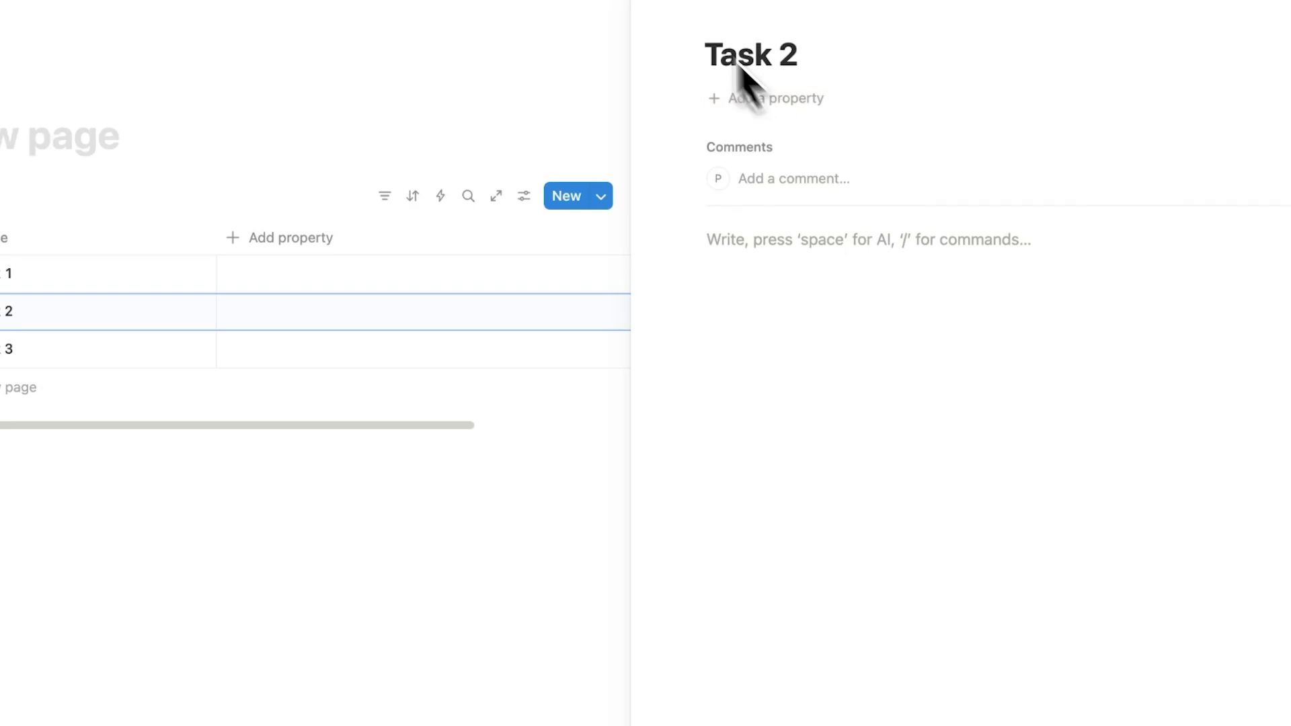
key("Escape")
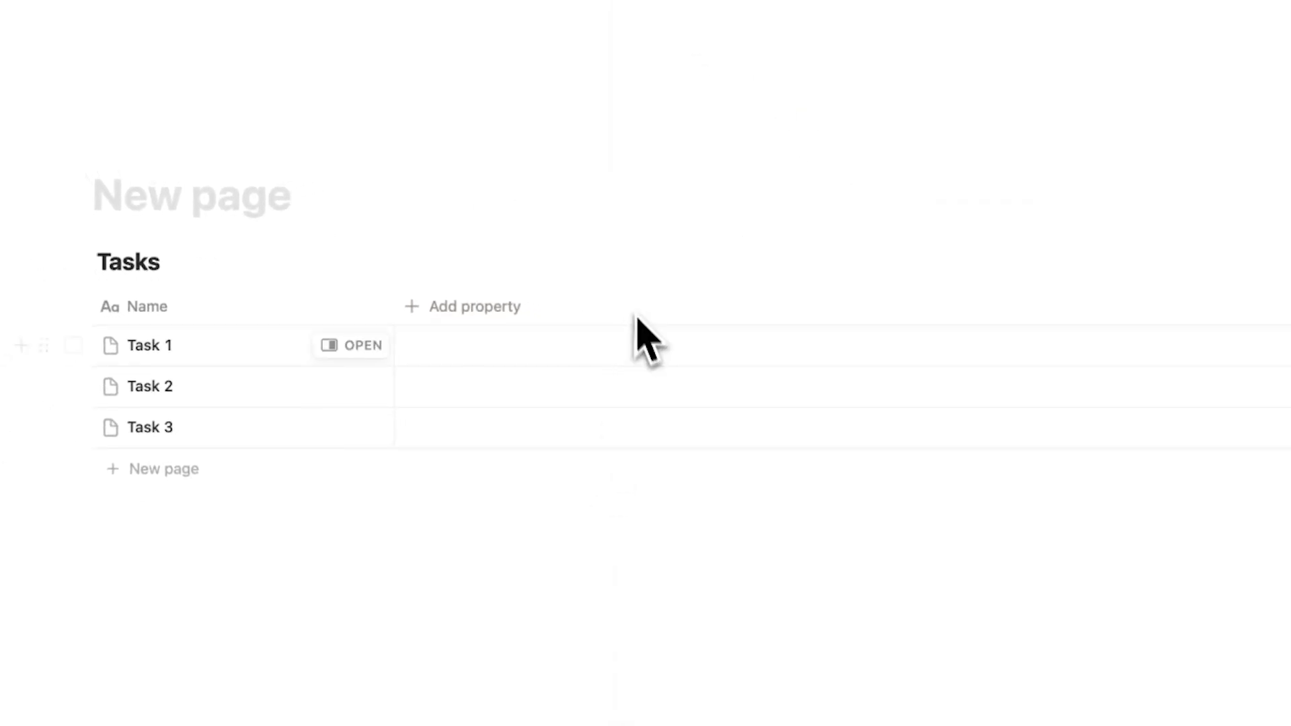
Step: Title the page Task Manager and review the new-view types for Tasks
left_click(241, 209)
type("Task Ma")
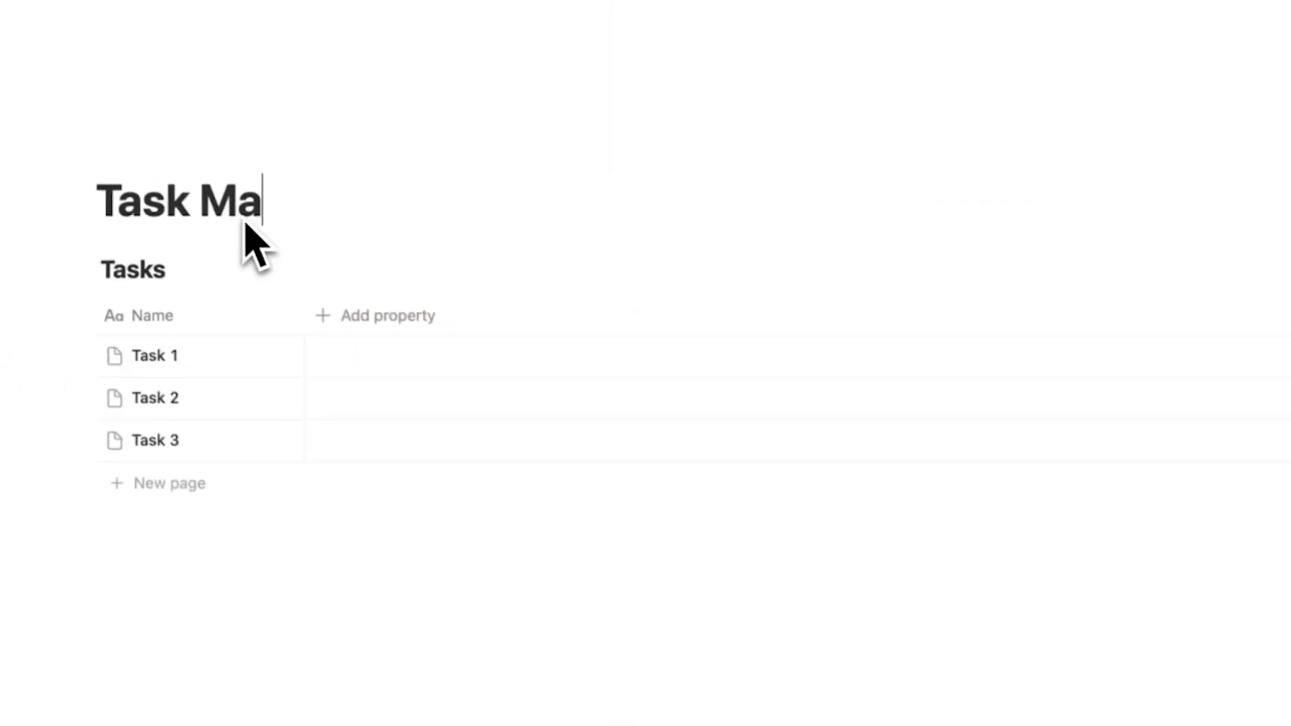
type("nager")
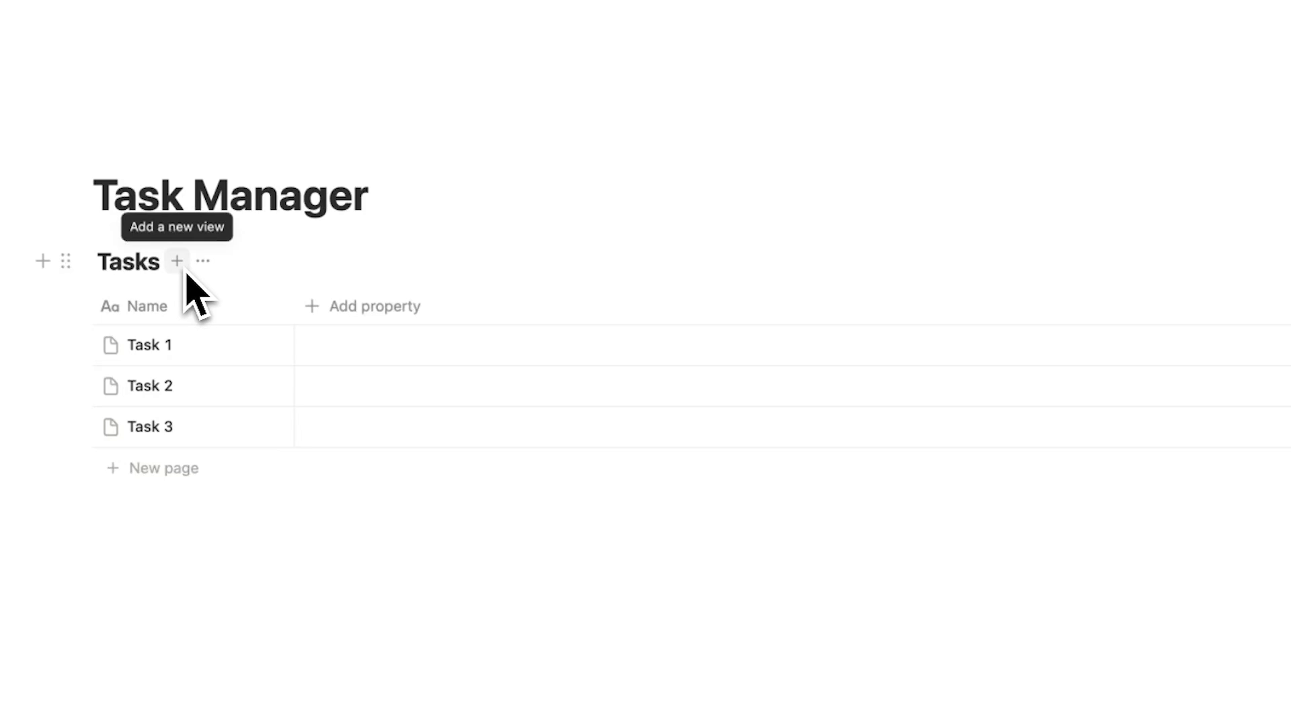
left_click(177, 262)
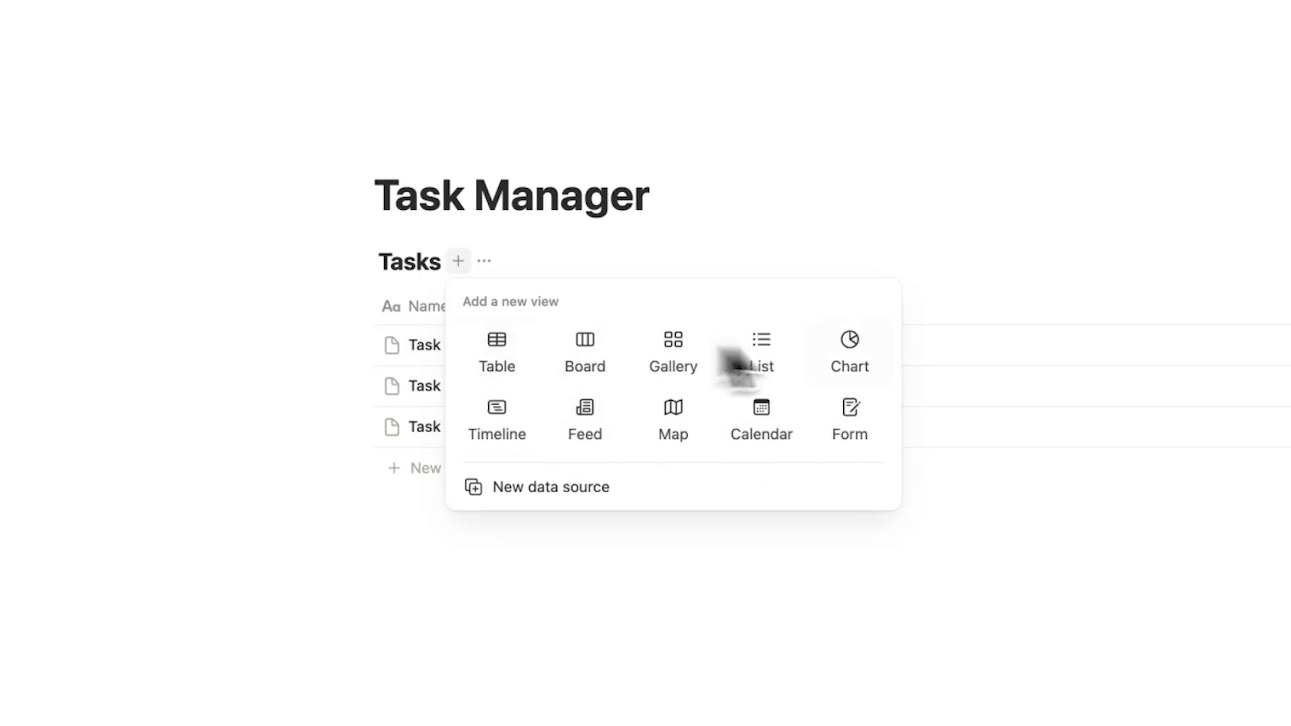
key("Escape")
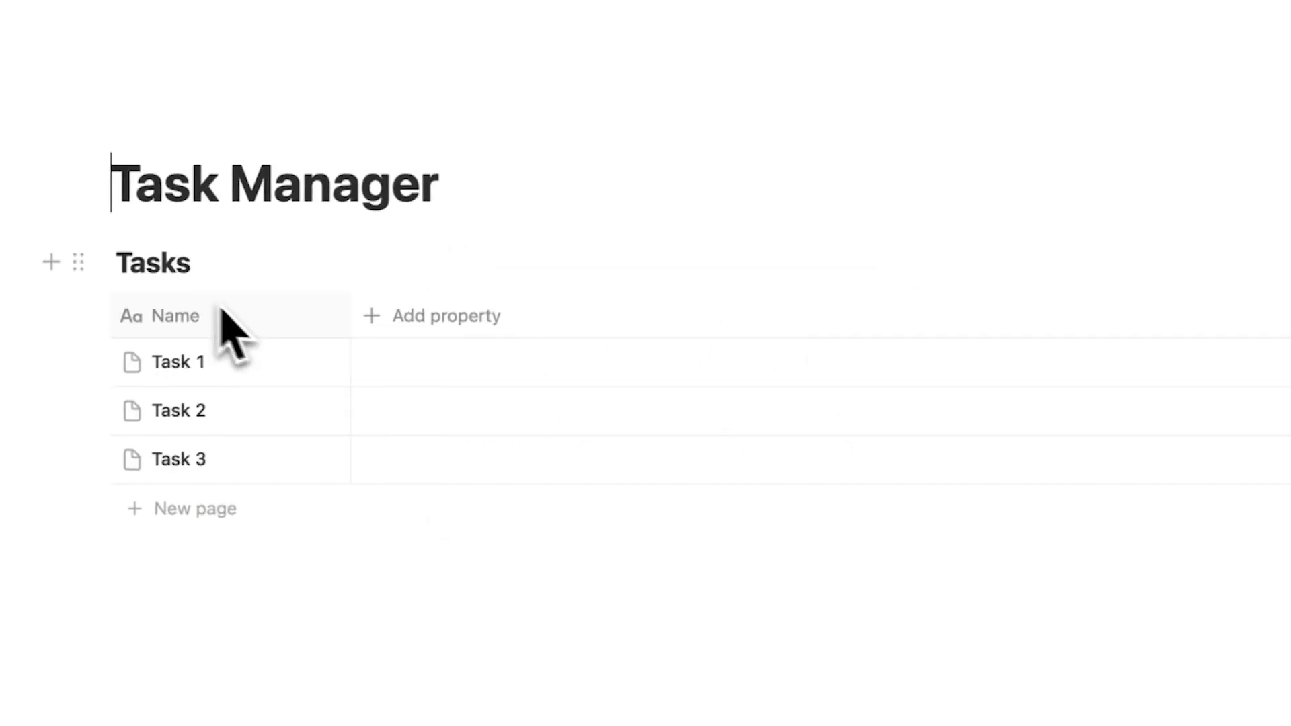
Step: Add a Board view, drag Task 2 into In progress, and return to the Table view
left_click(212, 262)
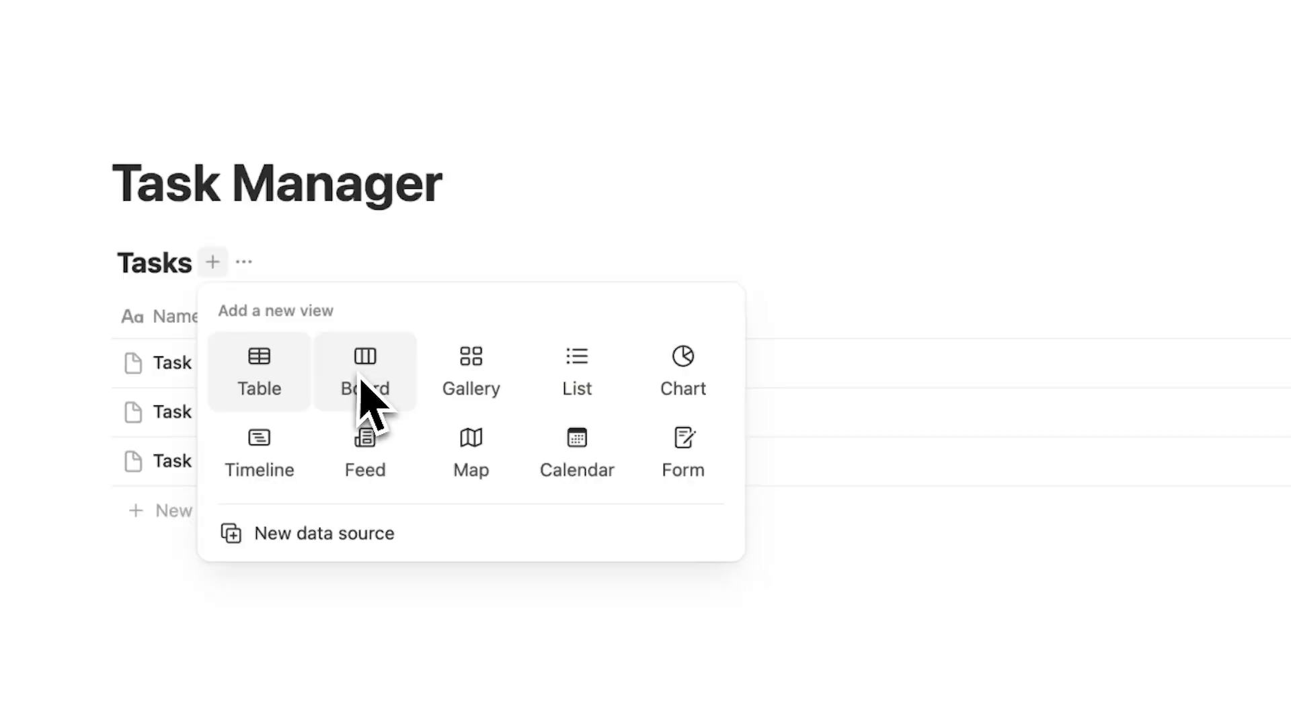
left_click(358, 380)
key("Escape")
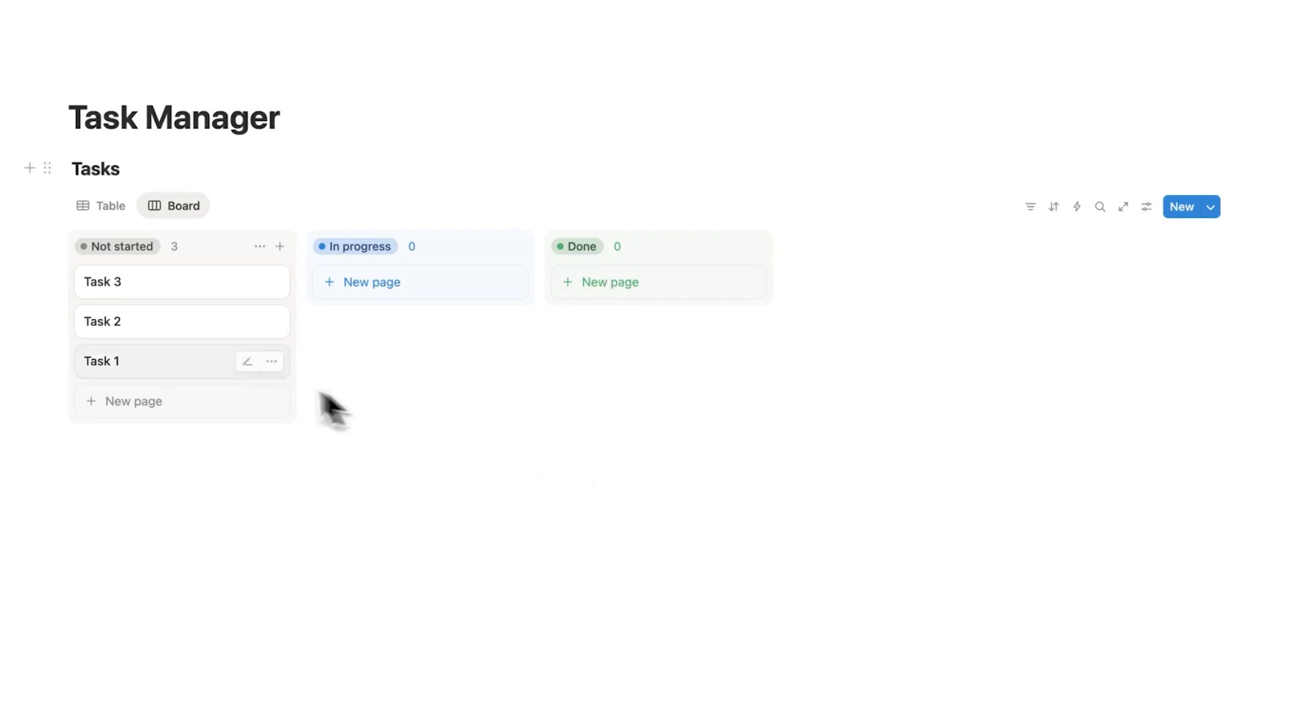
mouse_move(168, 323)
left_mouse_down()
mouse_move(337, 272)
mouse_move(383, 277)
left_mouse_up()
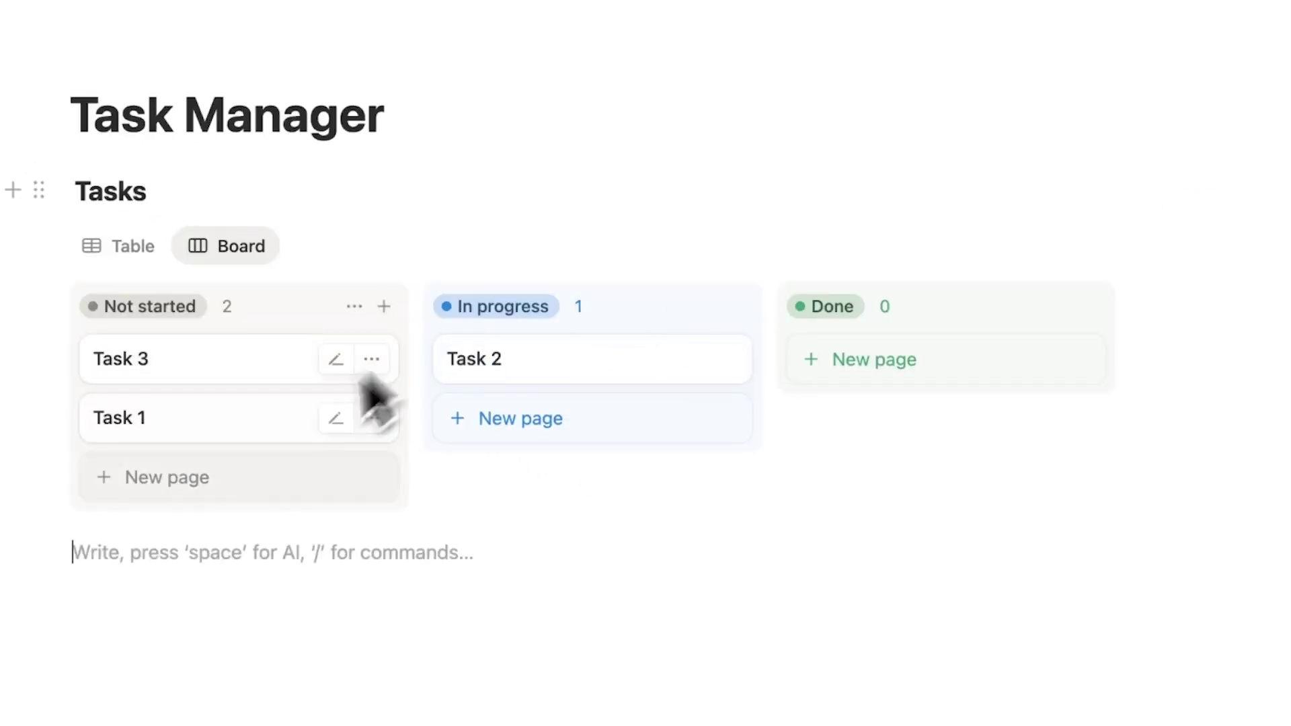
left_click(159, 255)
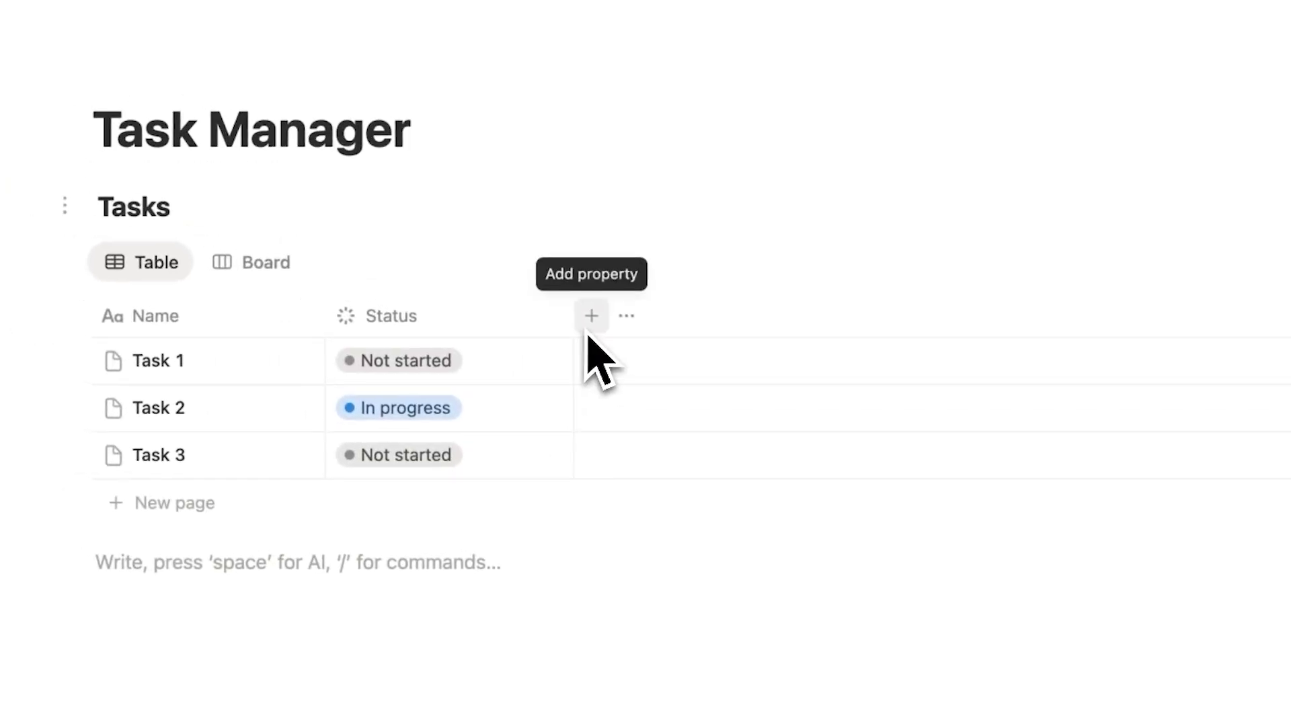
Step: Add a select-type property column named Stage
left_click(590, 333)
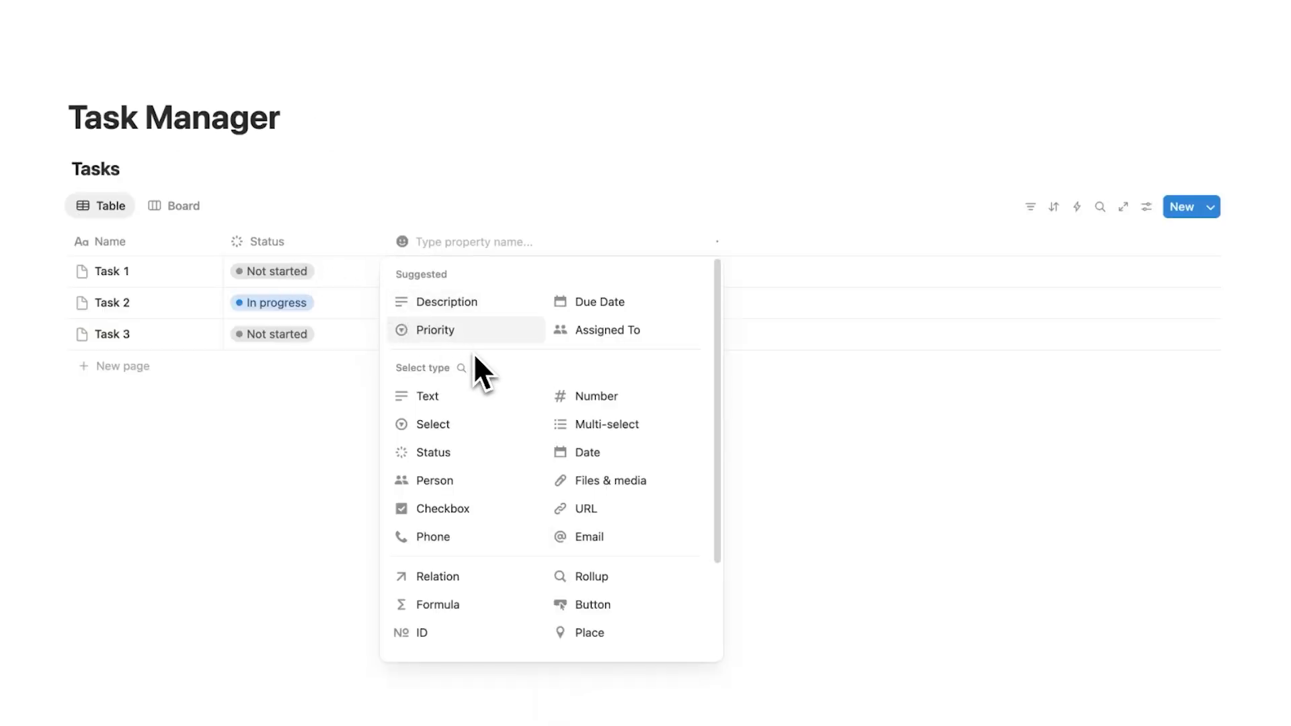
left_click(471, 425)
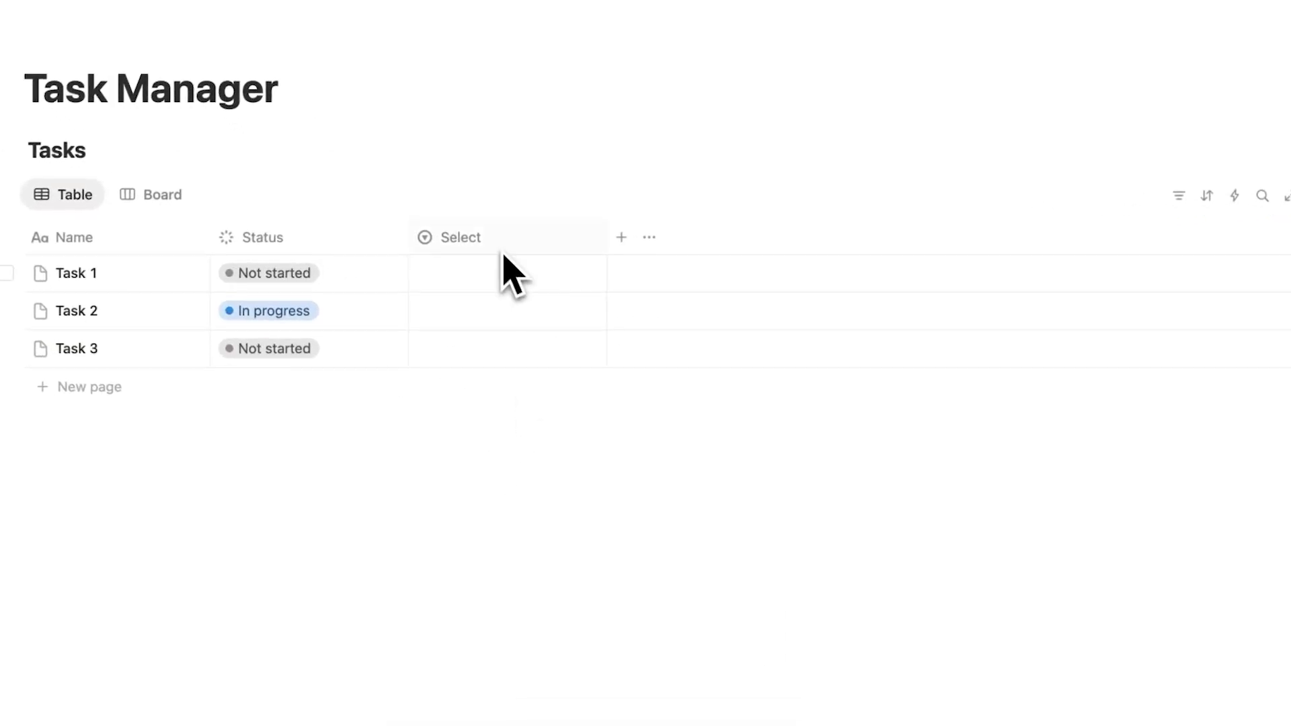
left_click(501, 245)
type("Stage")
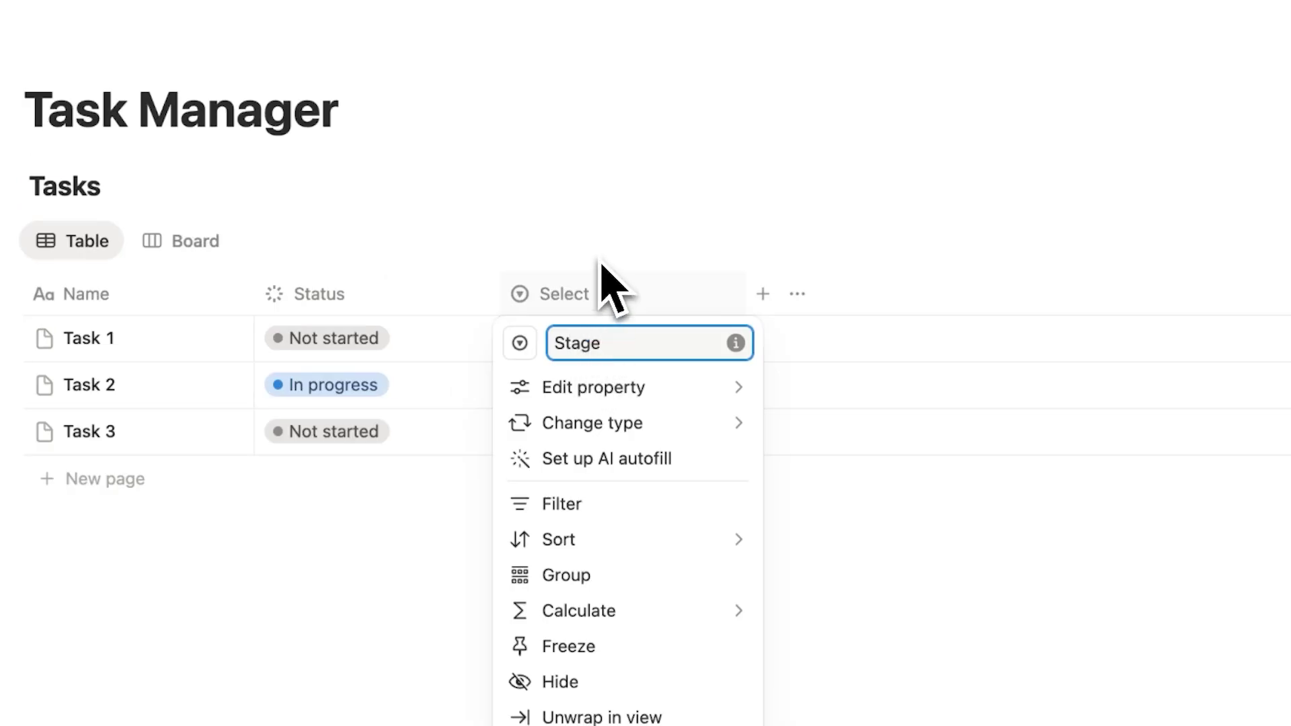
key("Return")
Step: Create Stage options waiting, preparing and complete from Task 1's cell, leaving complete selected
left_click(572, 362)
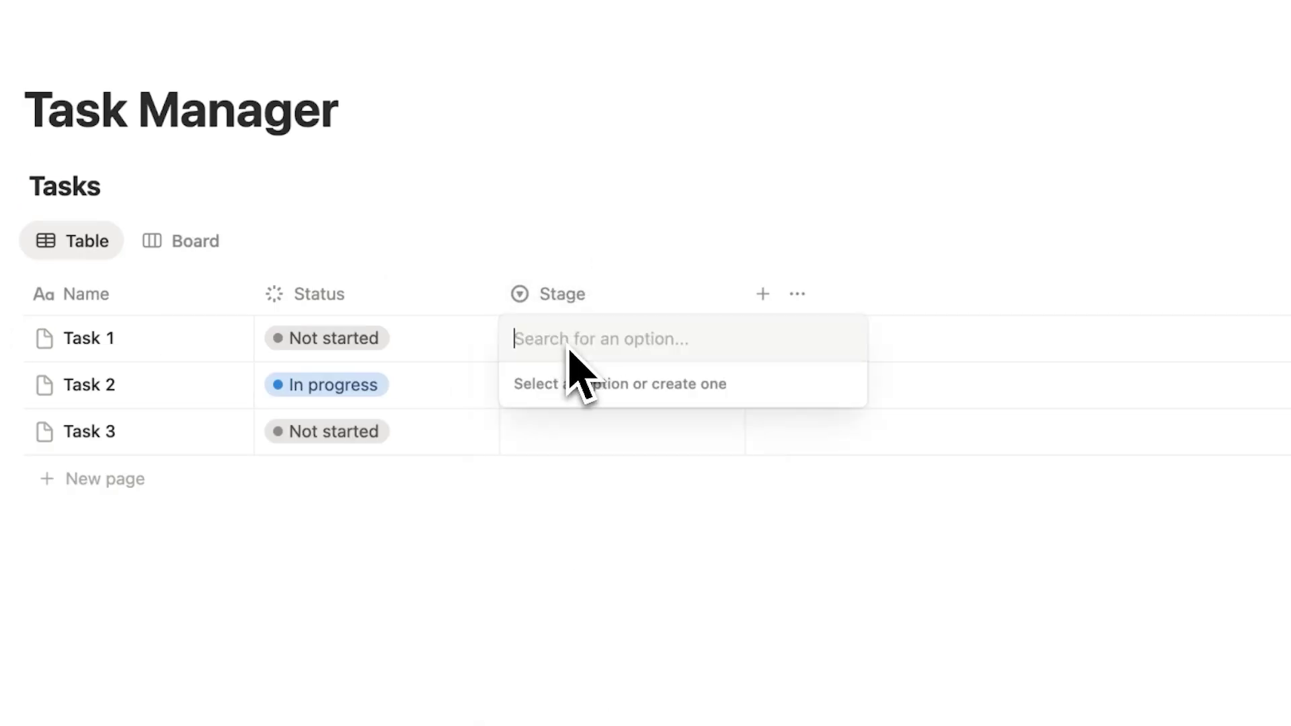
type("waiting")
key("Return")
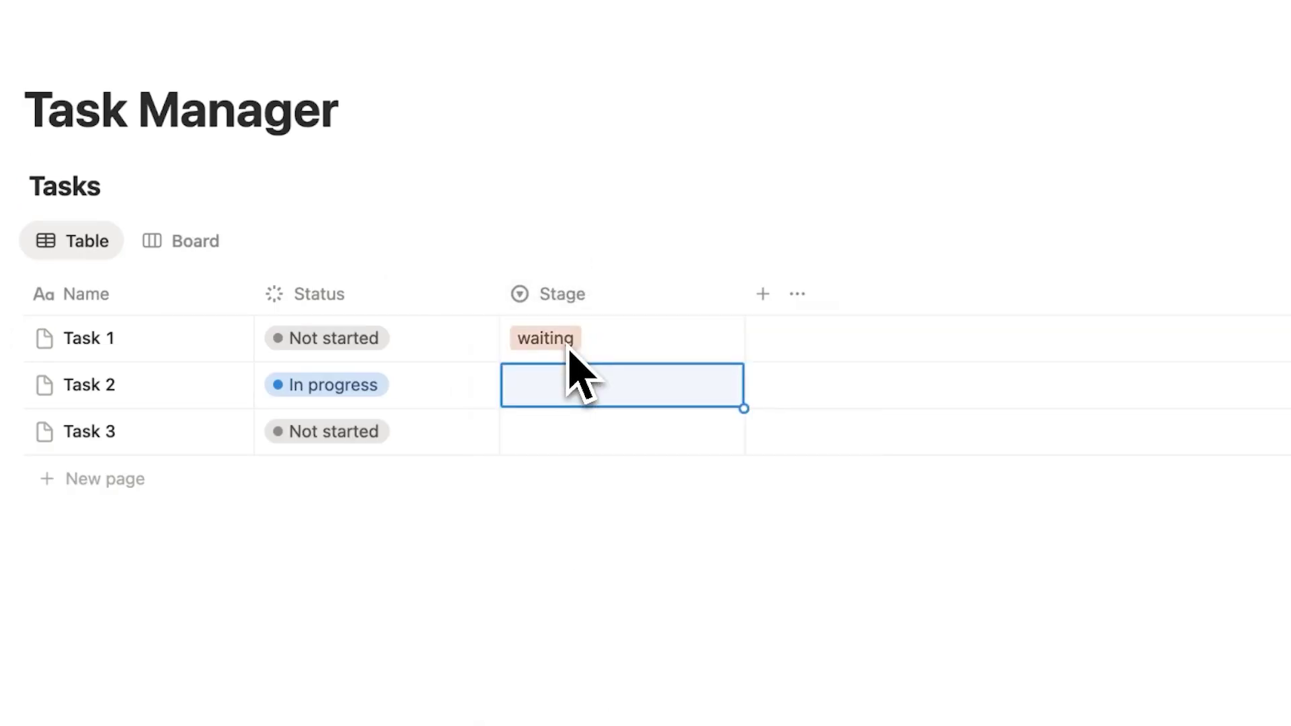
left_click(568, 350)
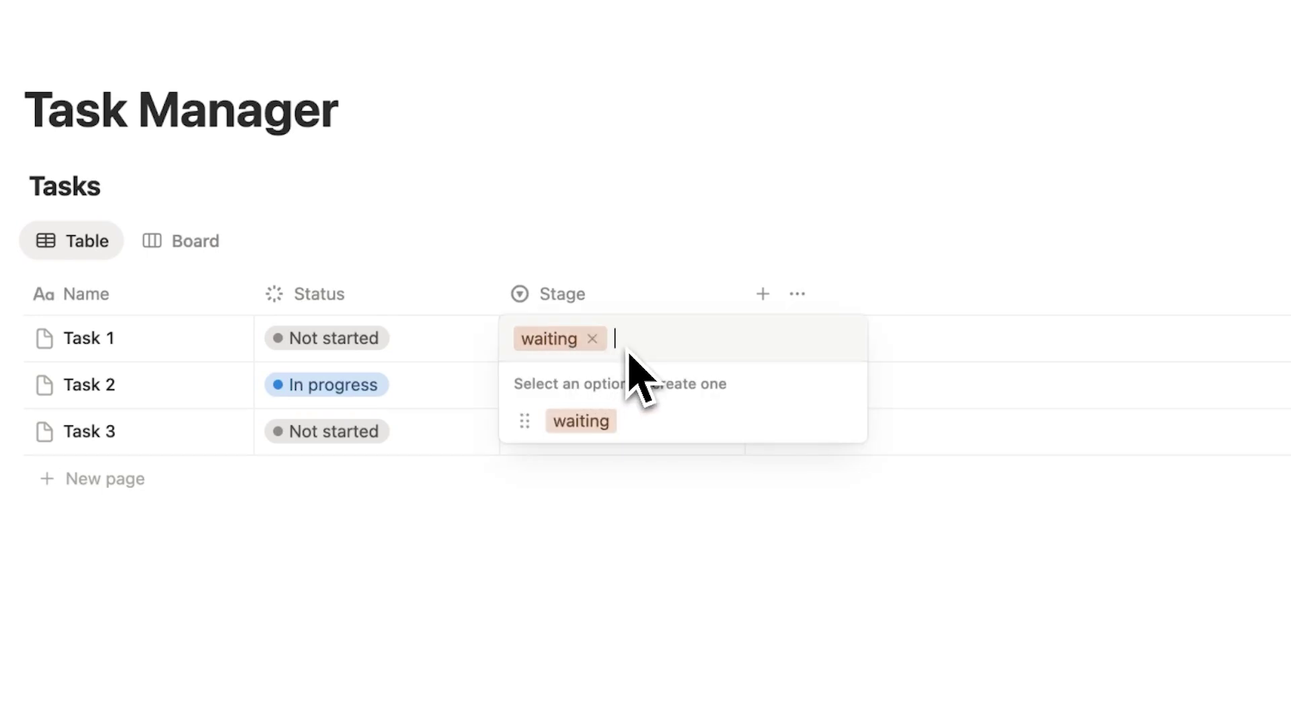
type("preparing")
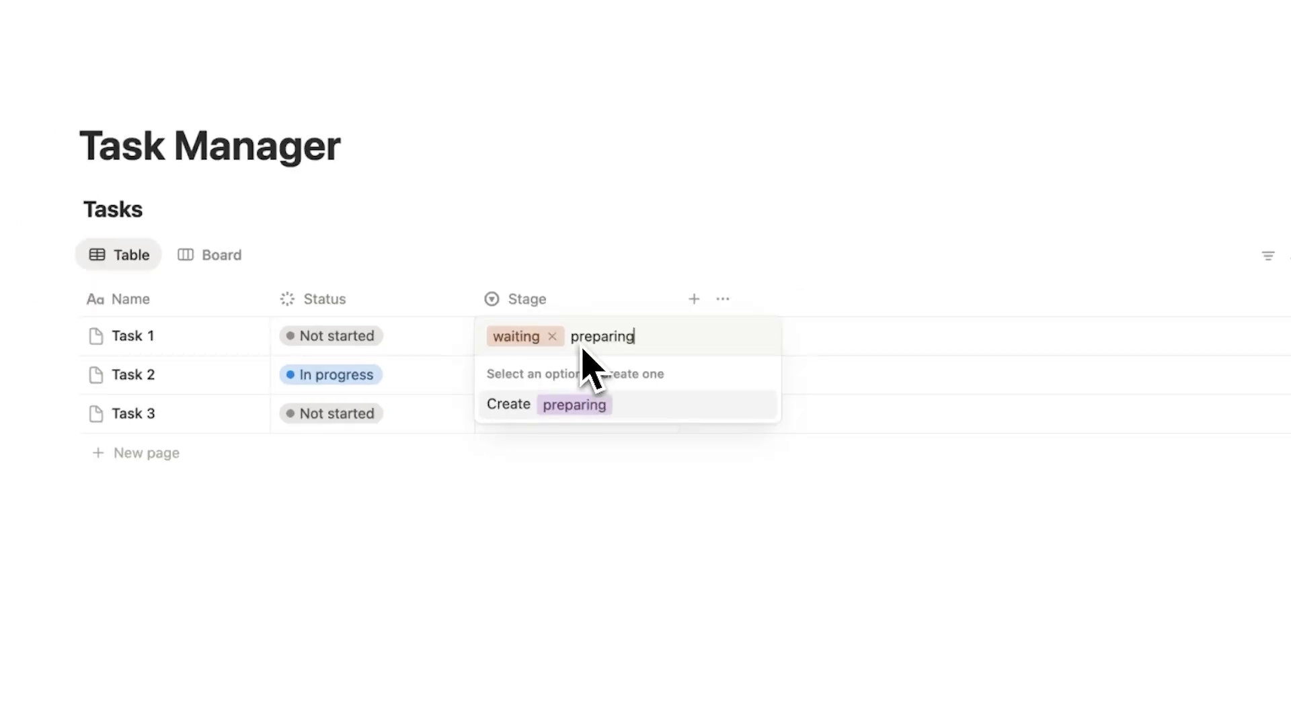
key("Return")
left_click(582, 350)
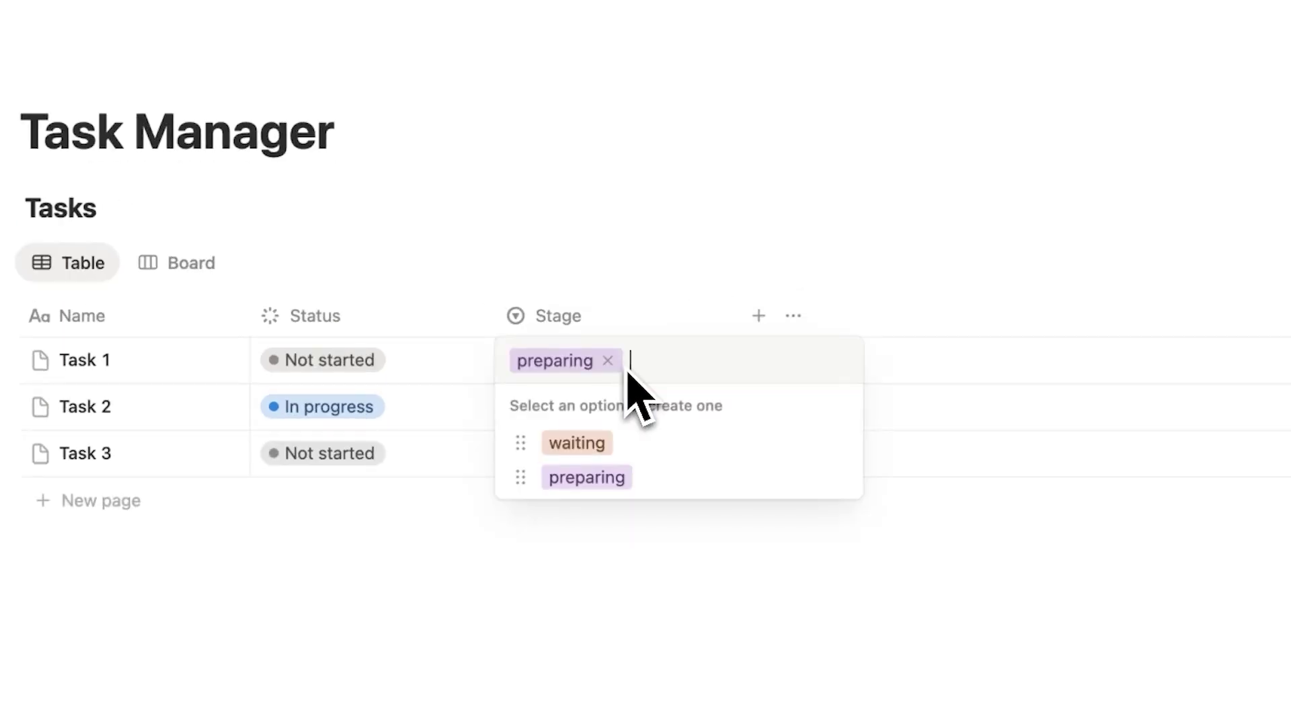
type("complete")
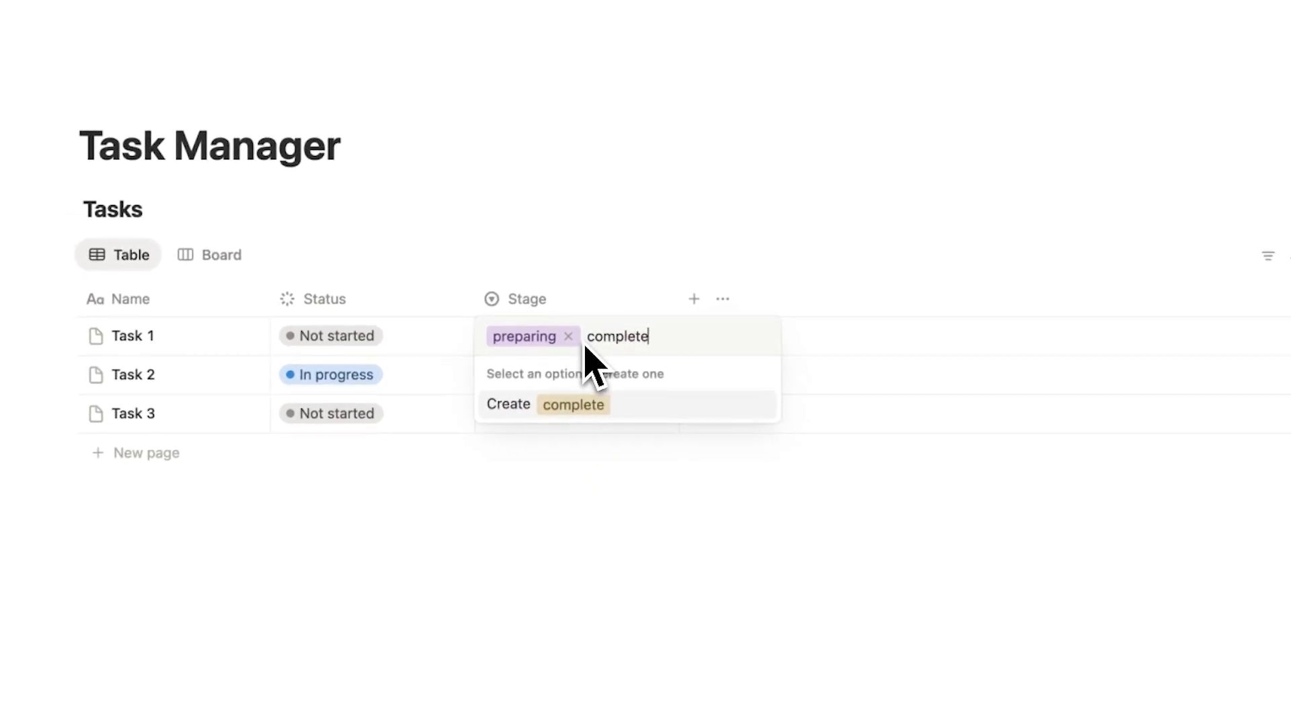
key("Return")
left_click(583, 344)
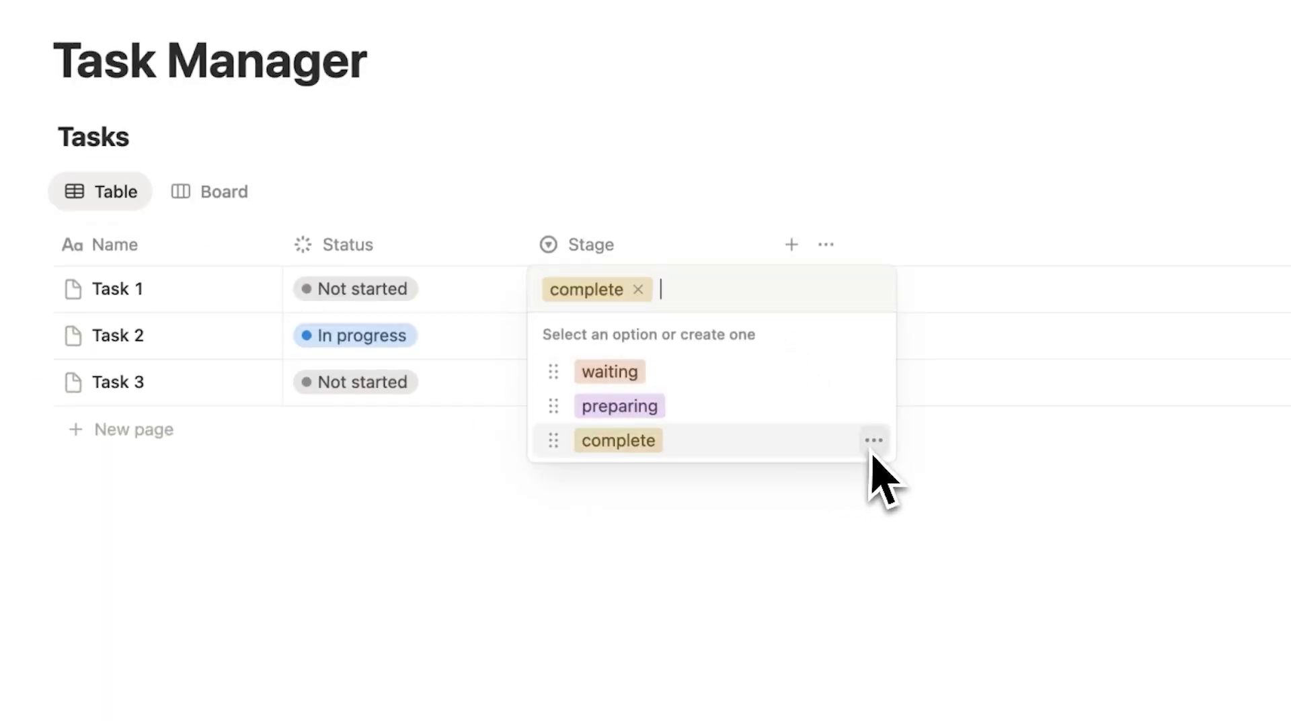
left_click(873, 443)
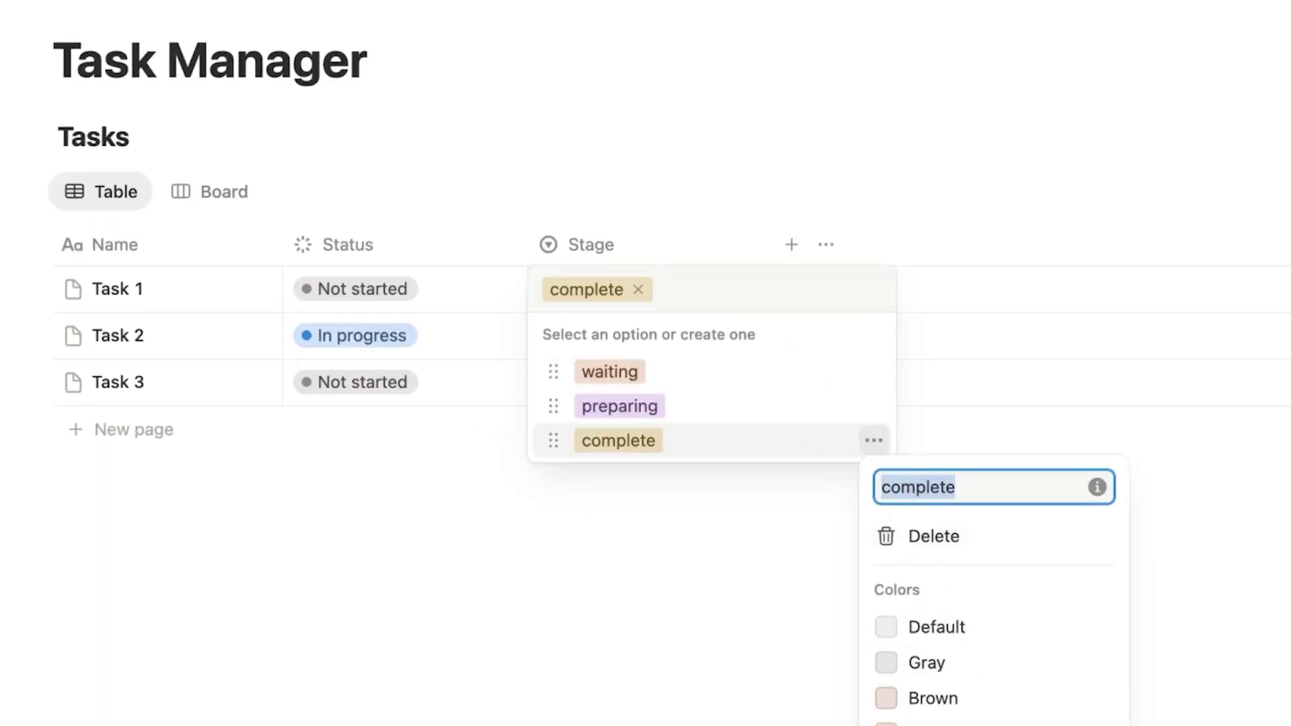
Step: Color complete green and group the board by Stage, showing empty groups
left_click(748, 622)
left_click(163, 211)
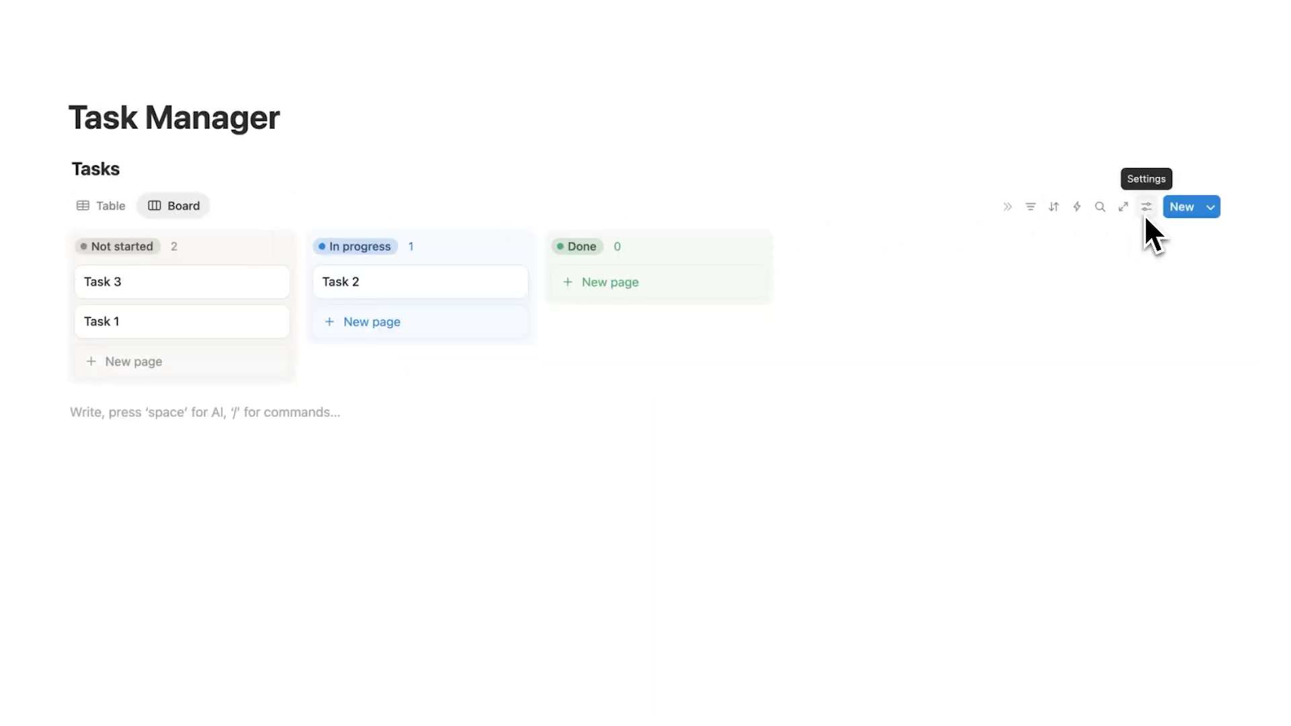
mouse_move(211, 191)
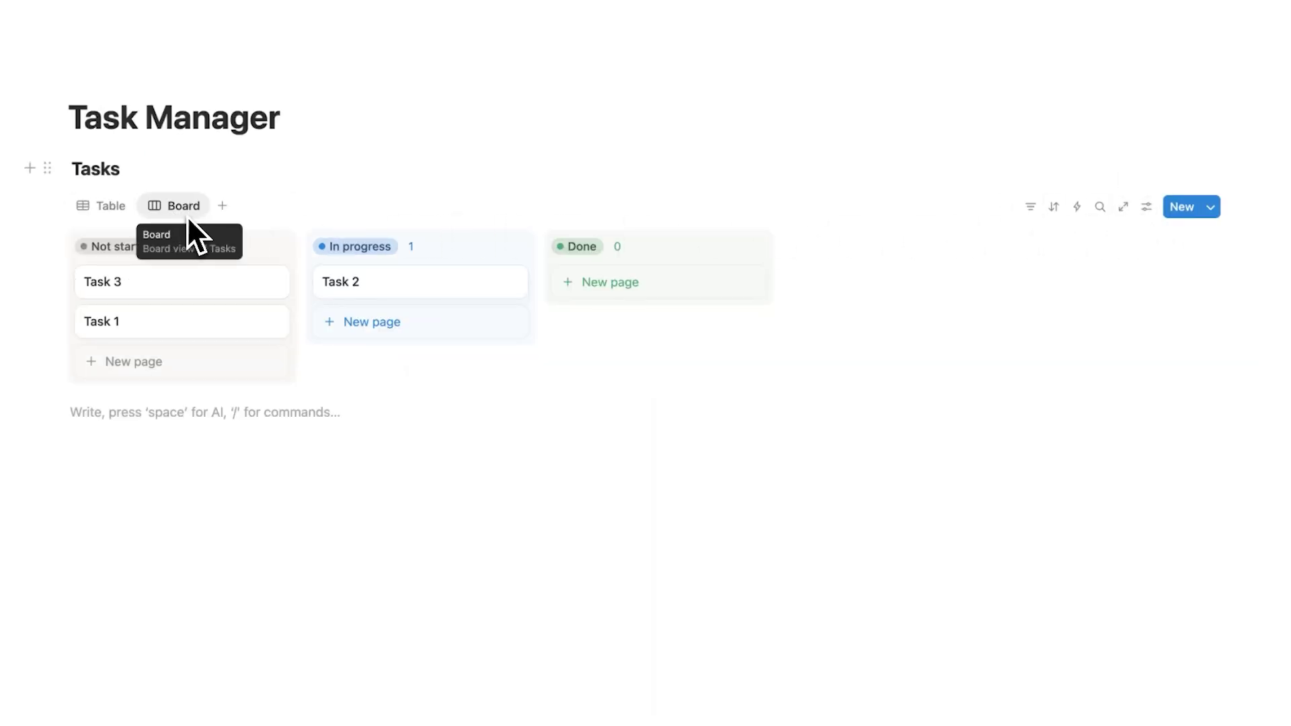
left_click(1145, 208)
left_click(1146, 429)
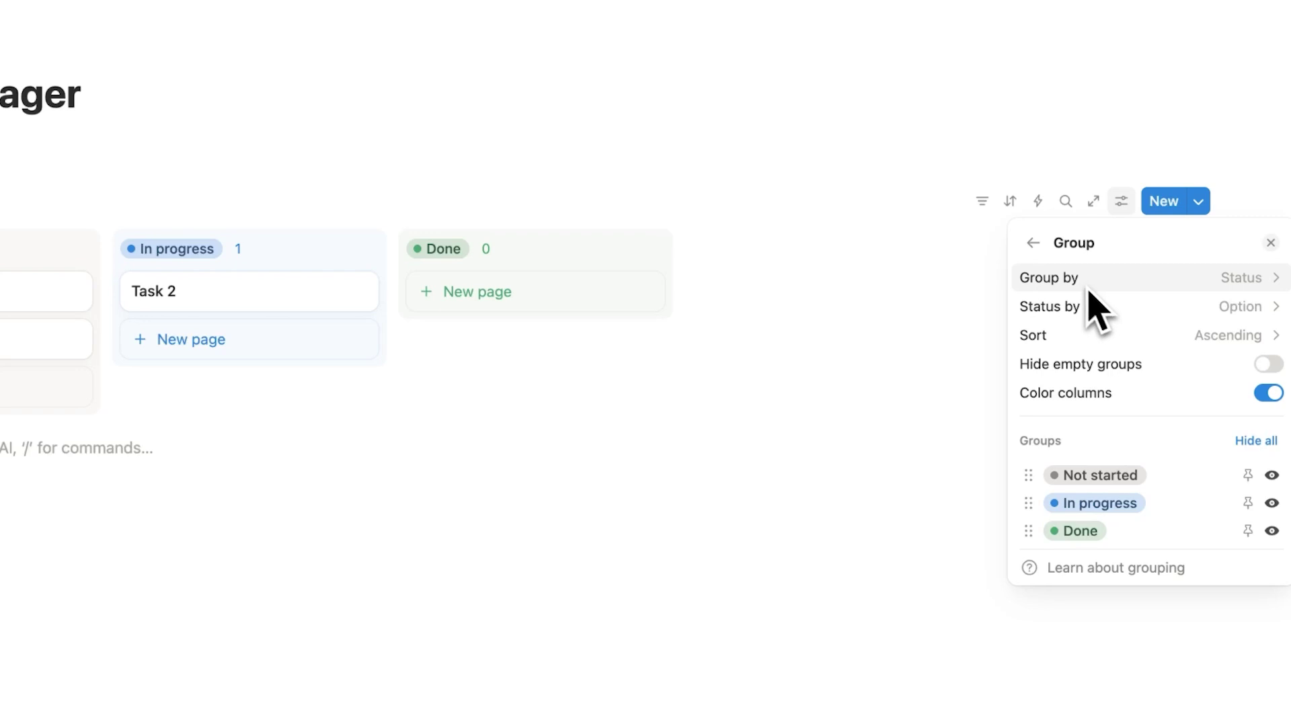
left_click(1223, 287)
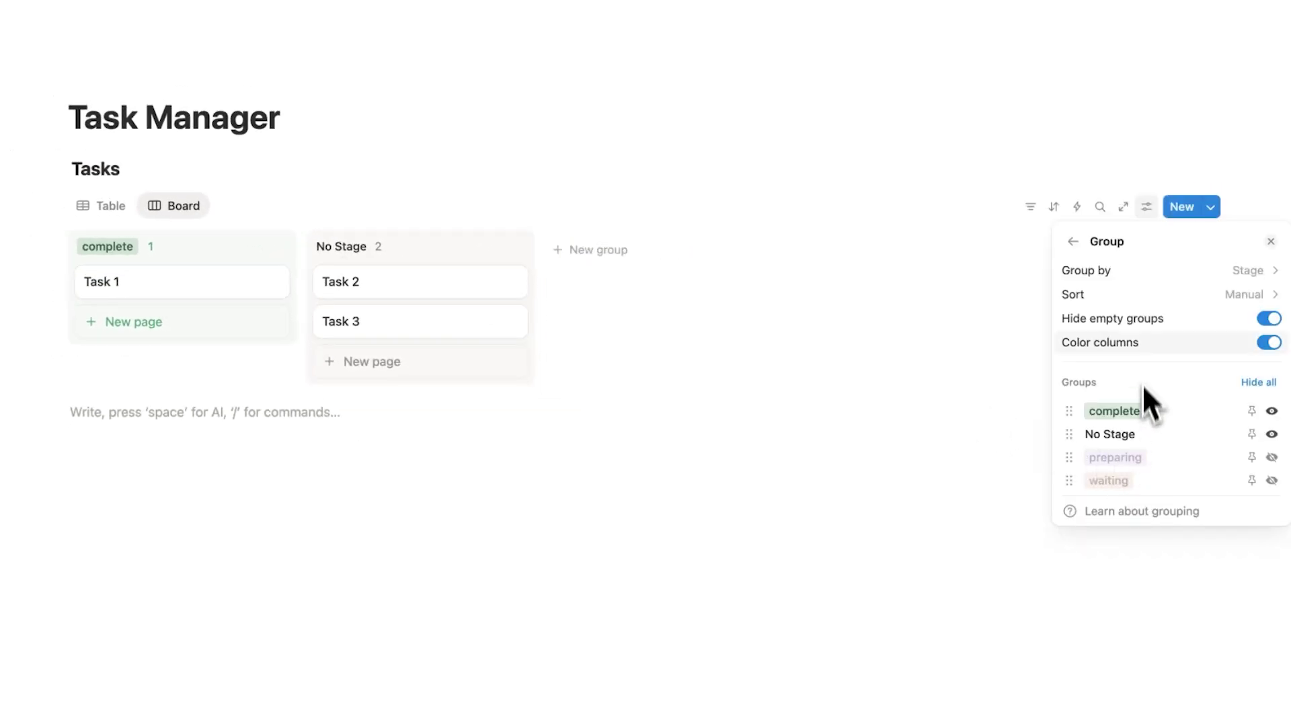
left_click(1269, 319)
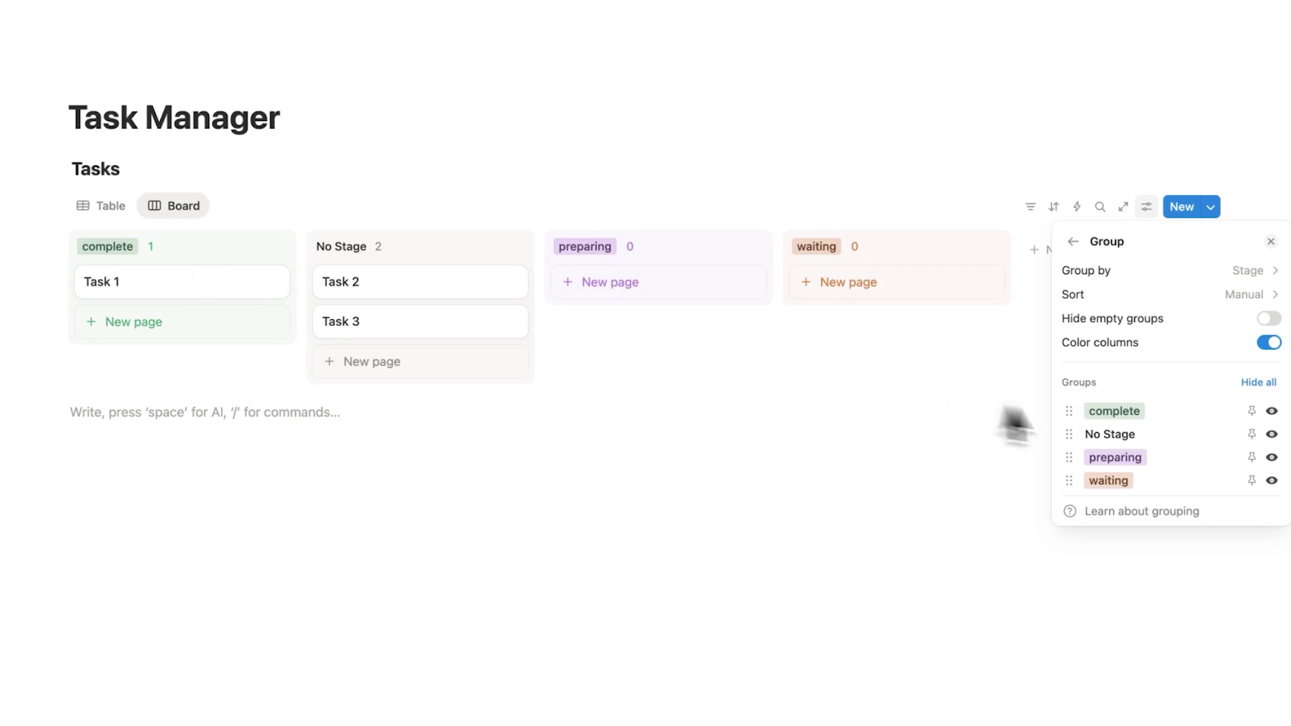
Step: Order the groups waiting, preparing, complete and move Task 2 into waiting
left_click_drag(1076, 411, 1078, 483)
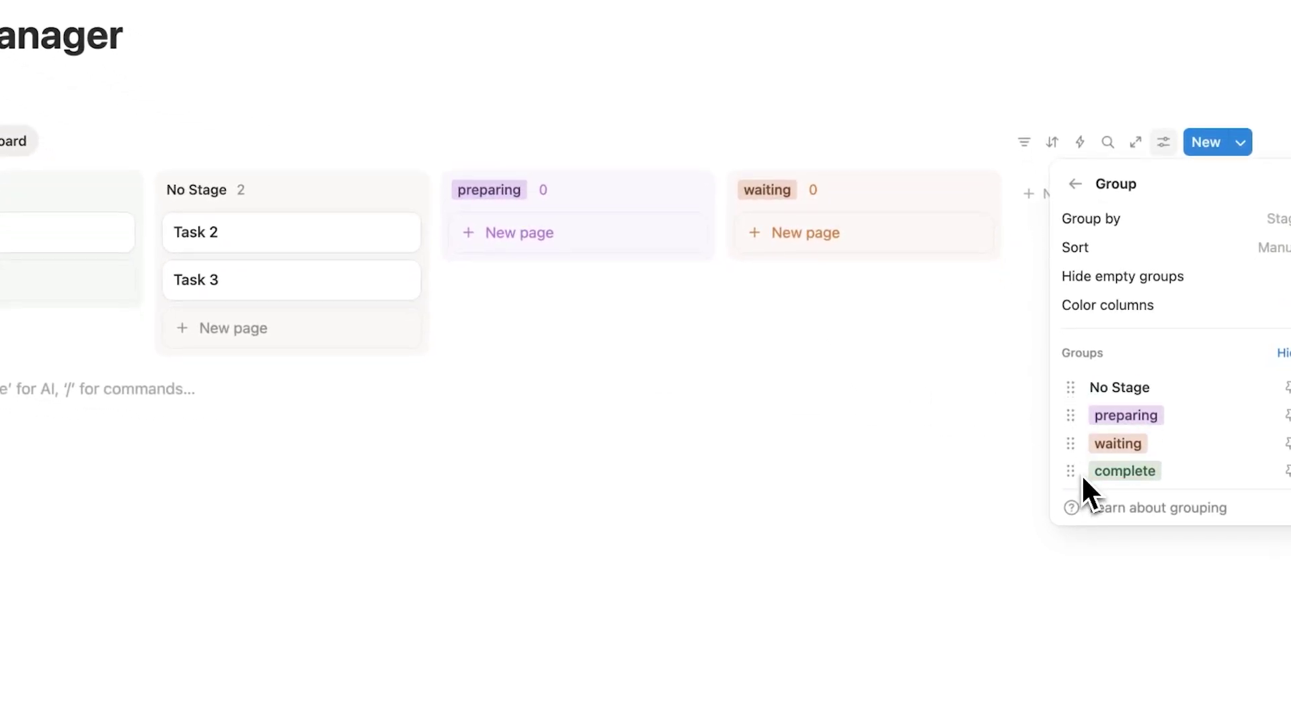
left_click_drag(1107, 411, 1129, 424)
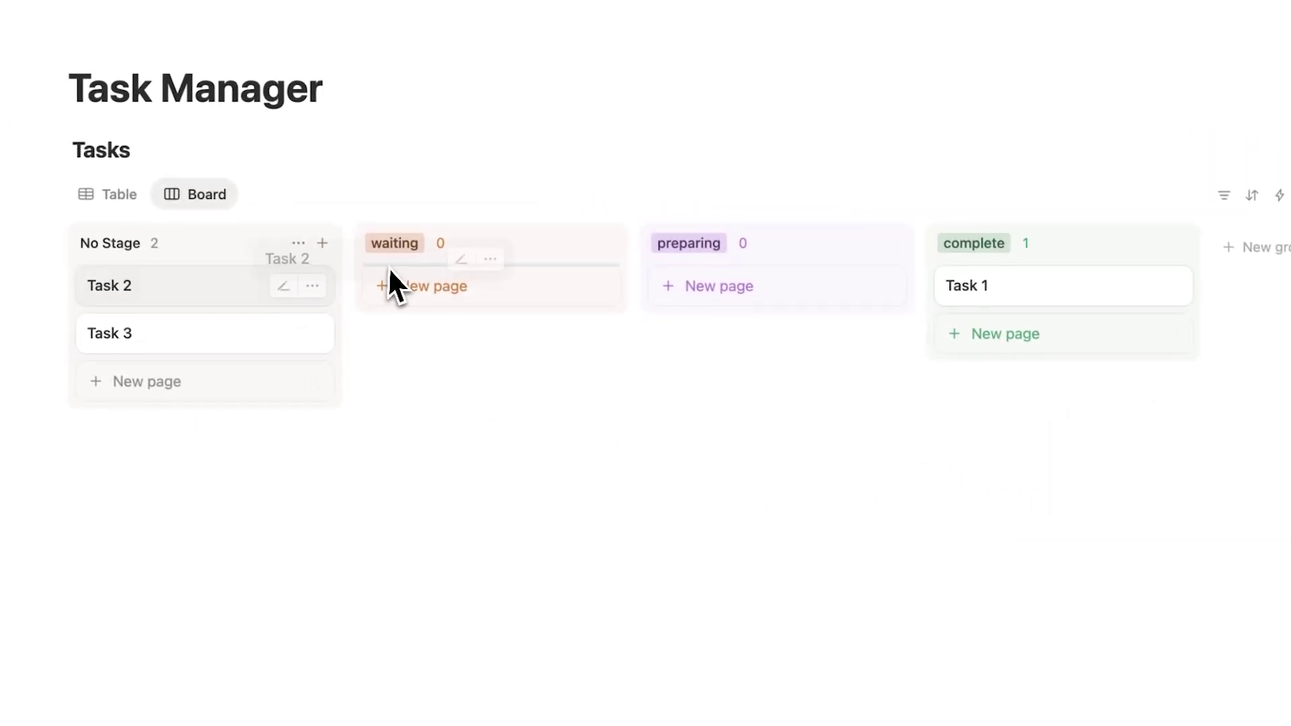
left_click_drag(168, 300, 397, 288)
left_click(517, 464)
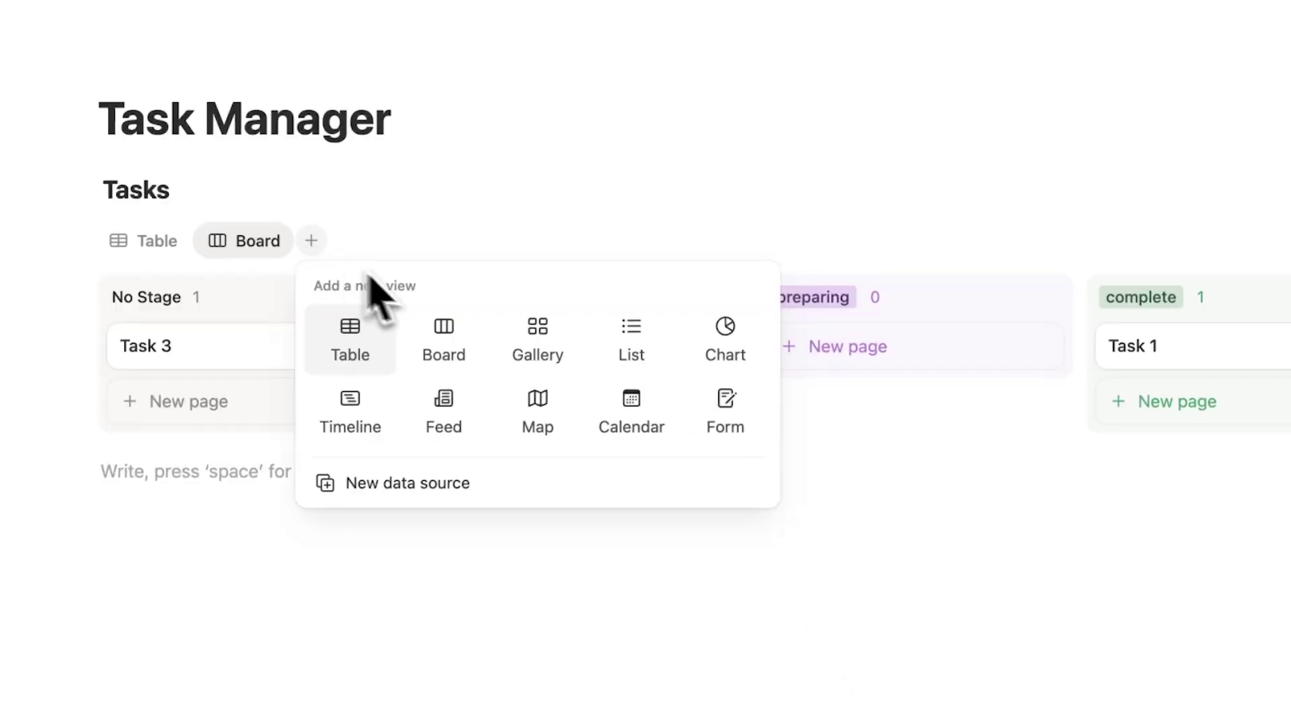
Step: Add a List view of Tasks and set its Group by property to Stage
left_click(621, 345)
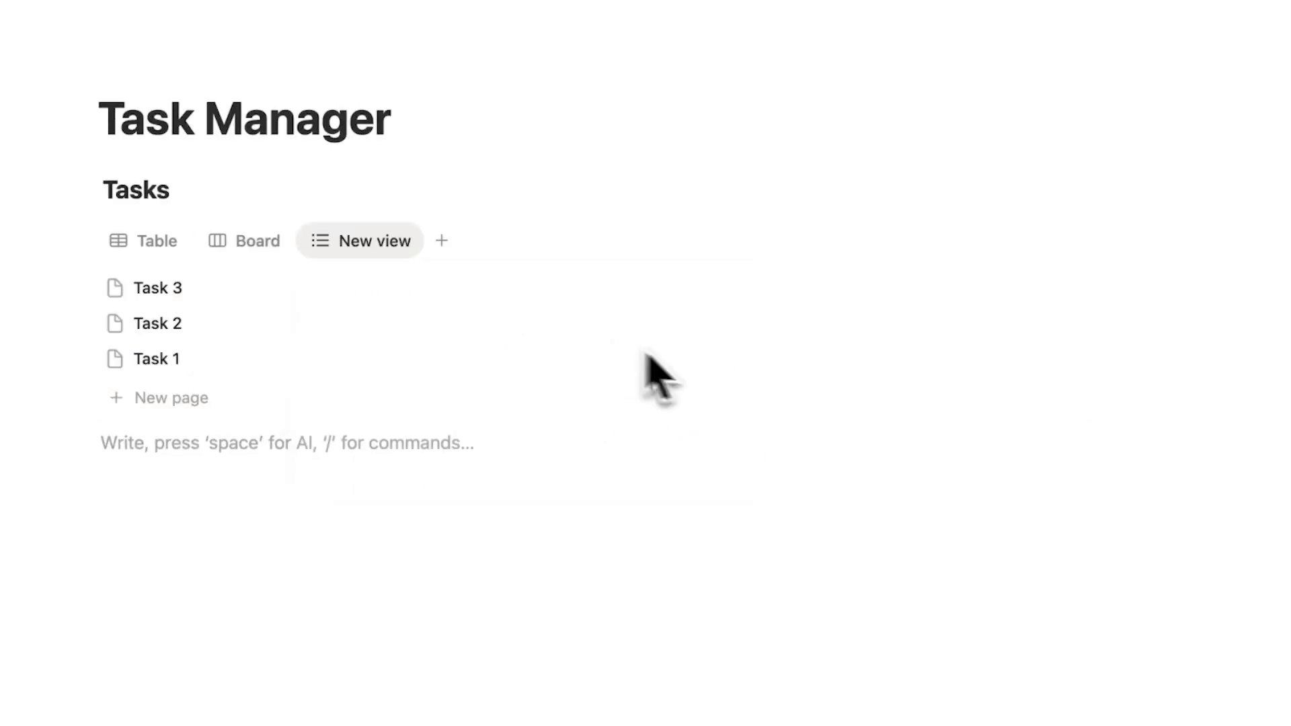
left_click(163, 253)
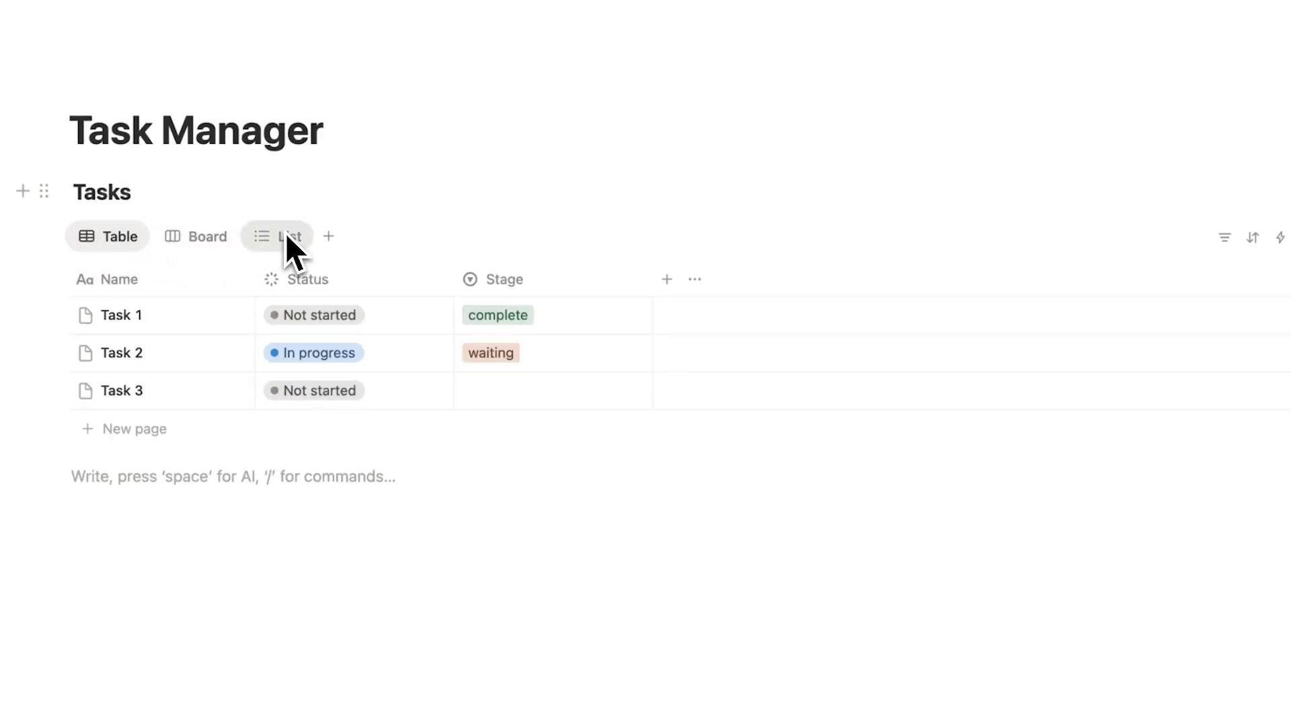
left_click(285, 235)
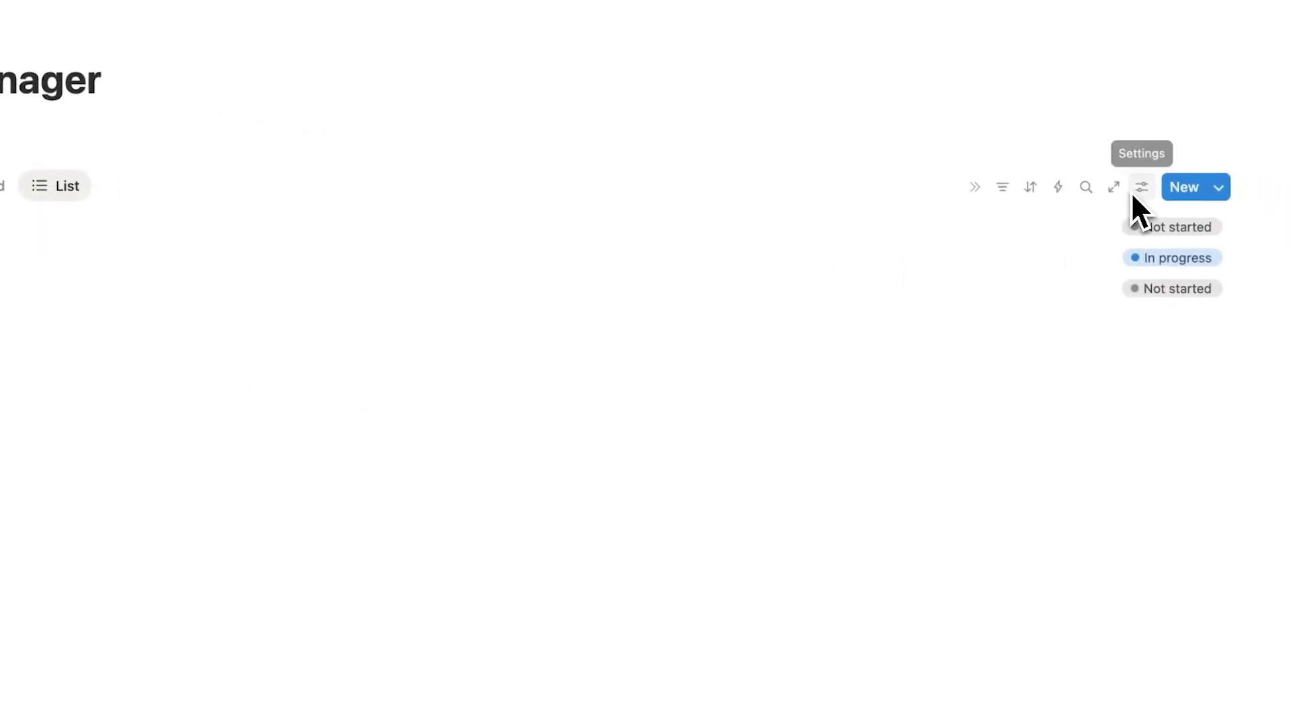
left_click(1138, 191)
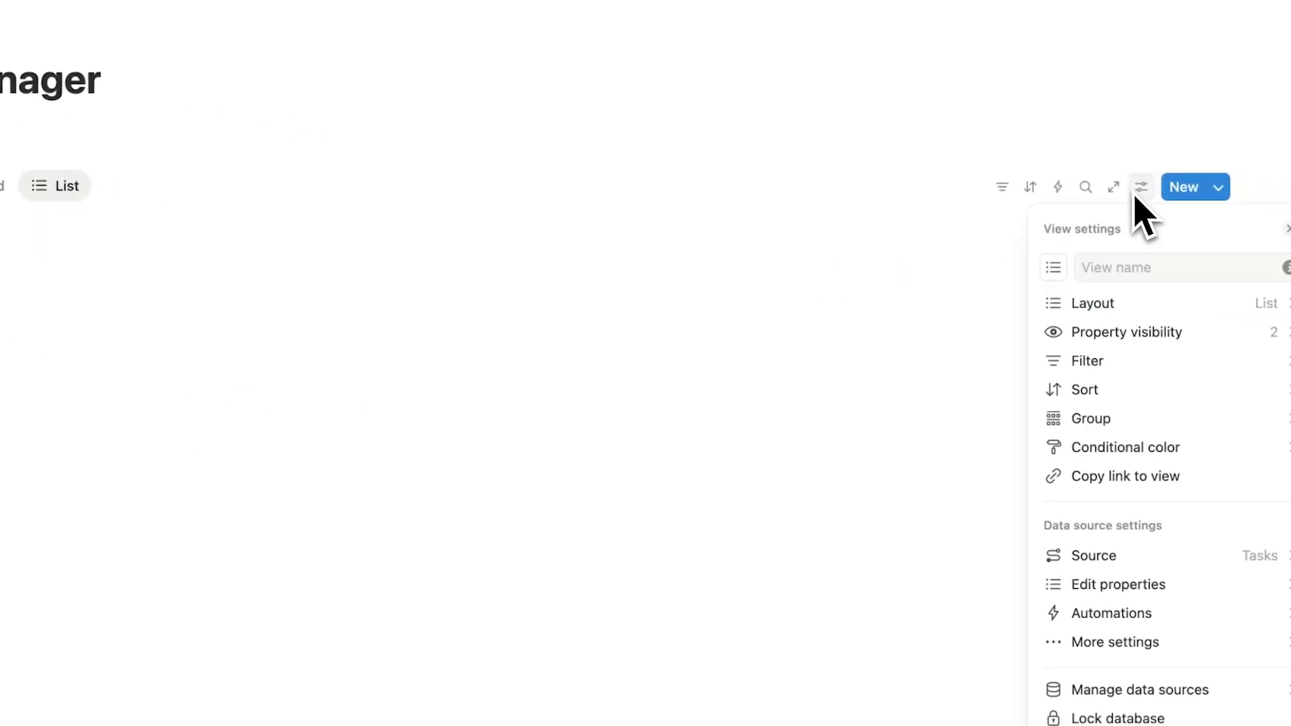
left_click(1162, 420)
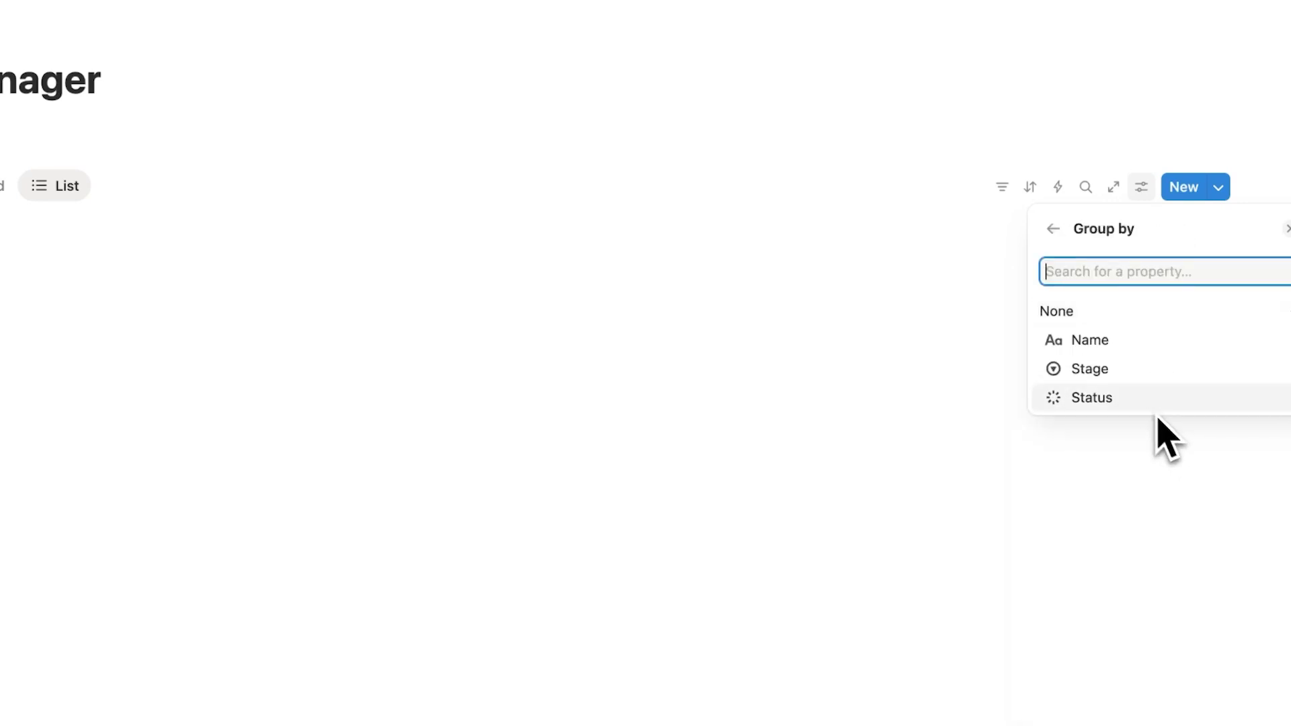
left_click(1121, 380)
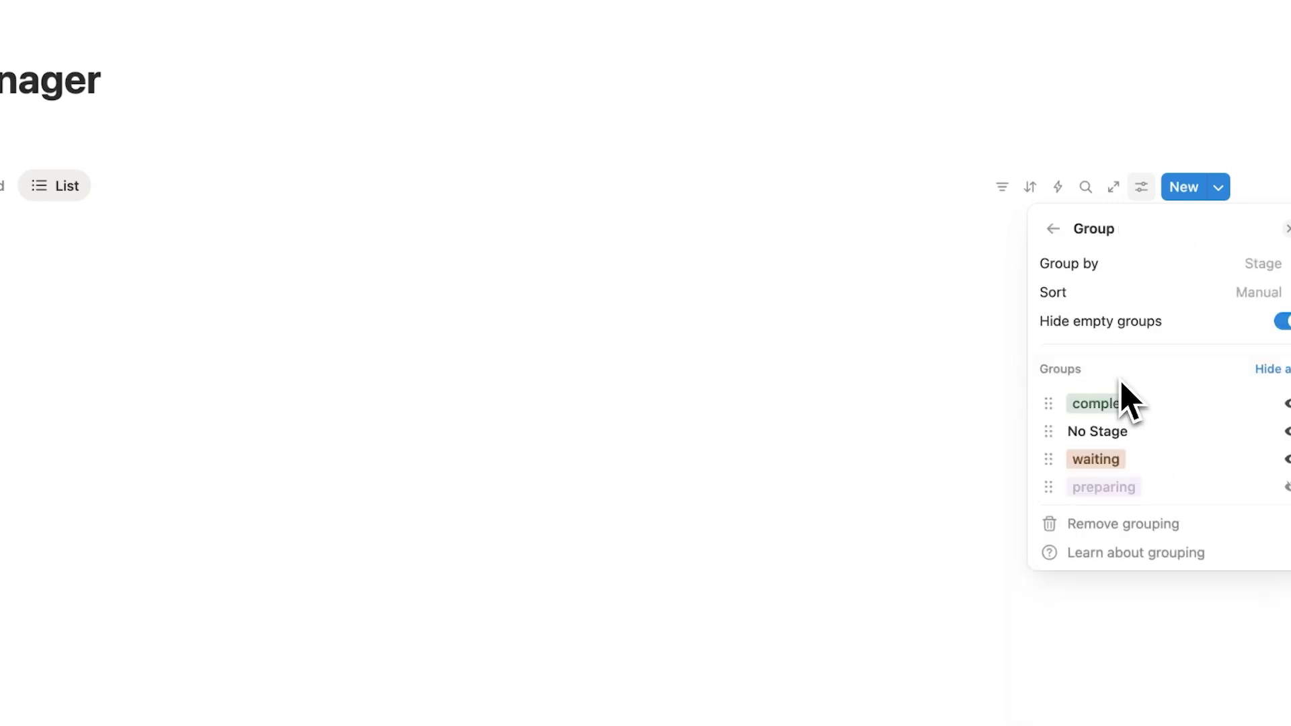
left_click(847, 515)
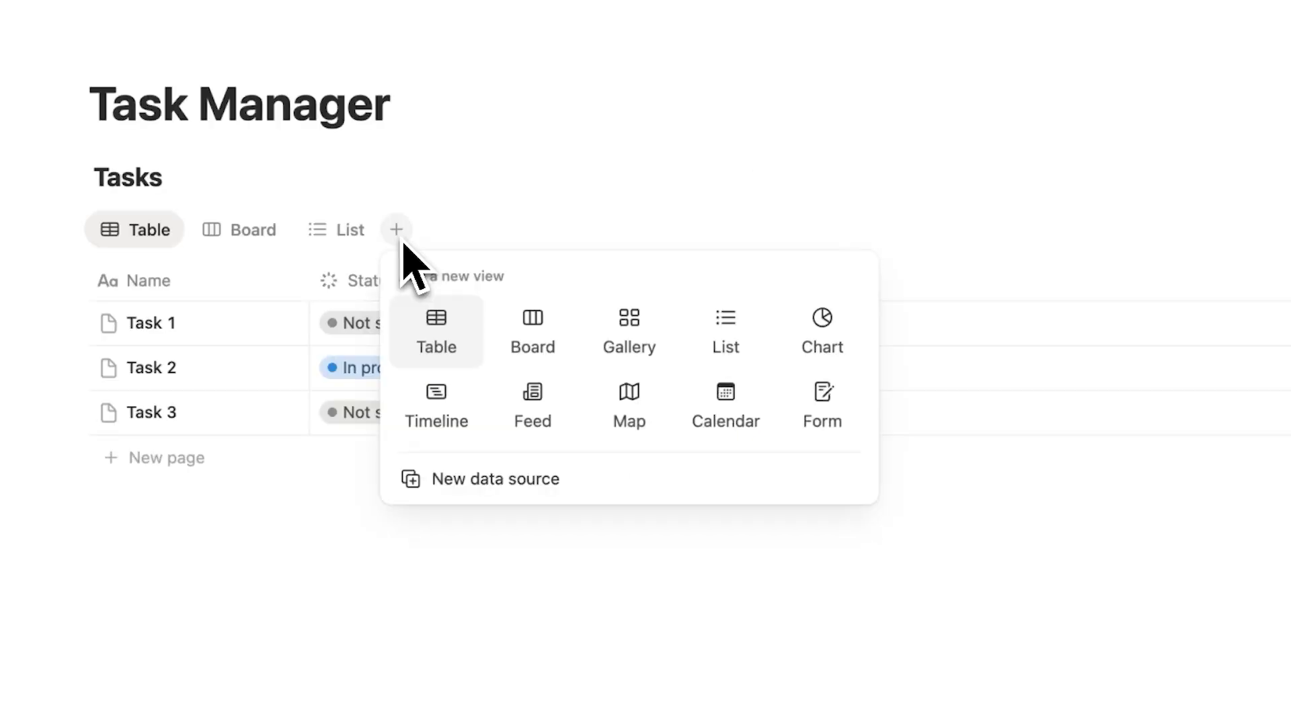
Step: Add a Gallery view and give Task 1 a leaf-pattern cover image
left_click(606, 347)
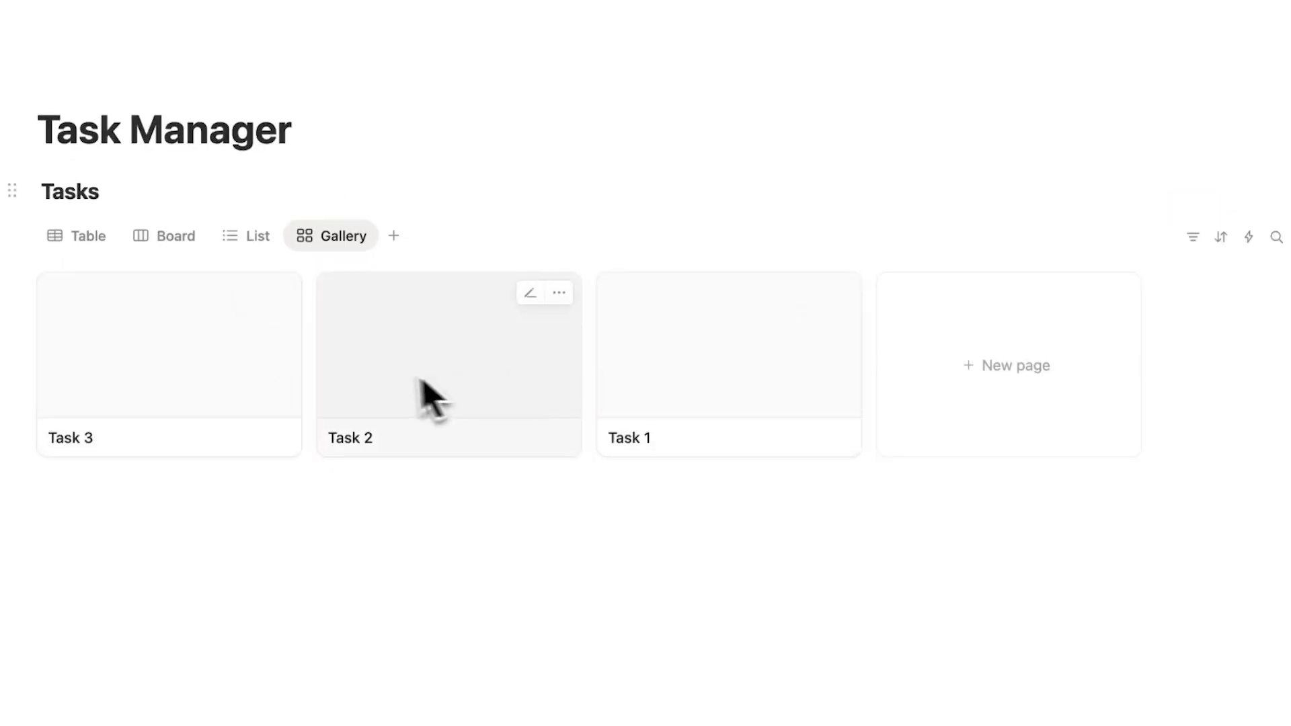
left_click(657, 366)
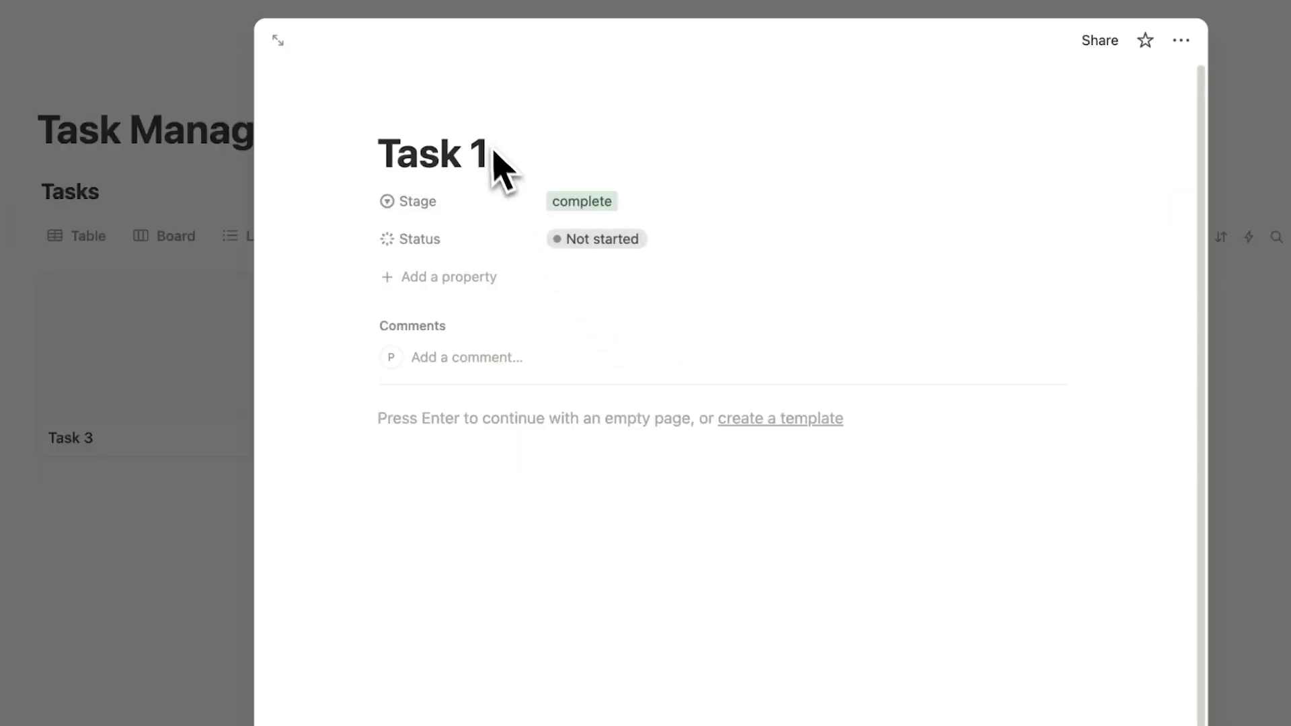
left_click(487, 112)
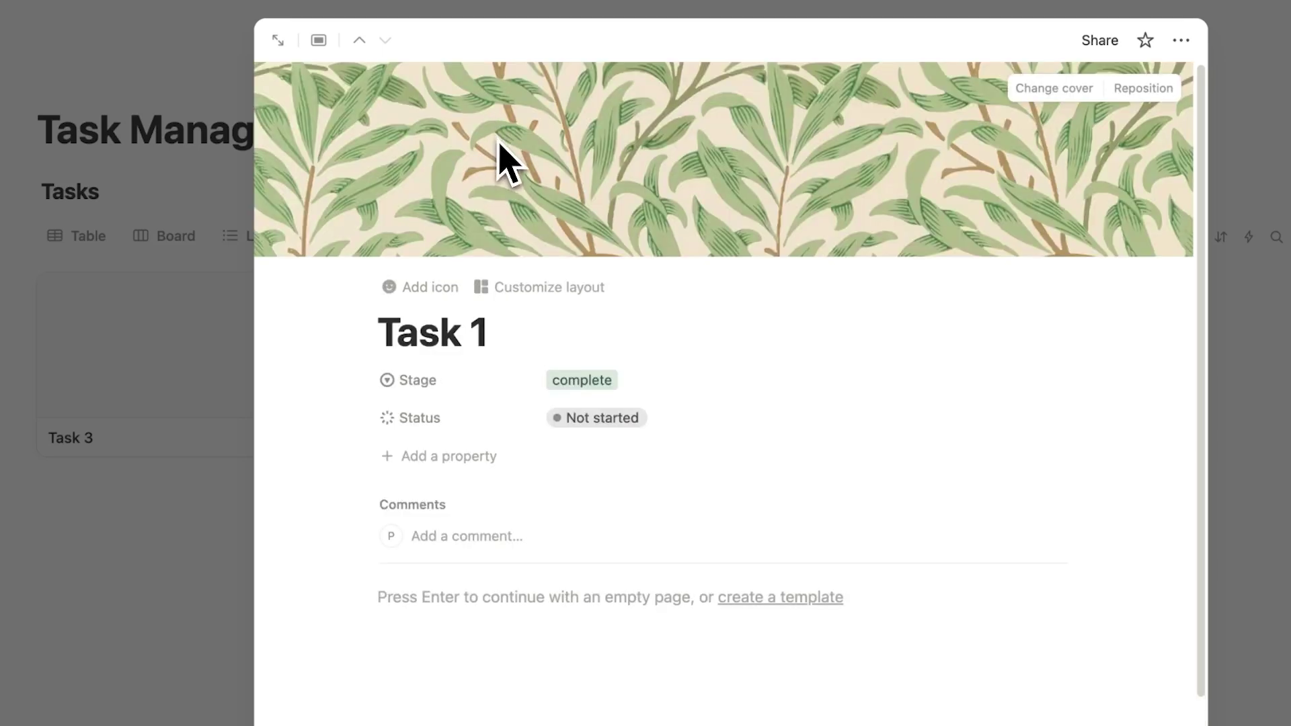
key("Escape")
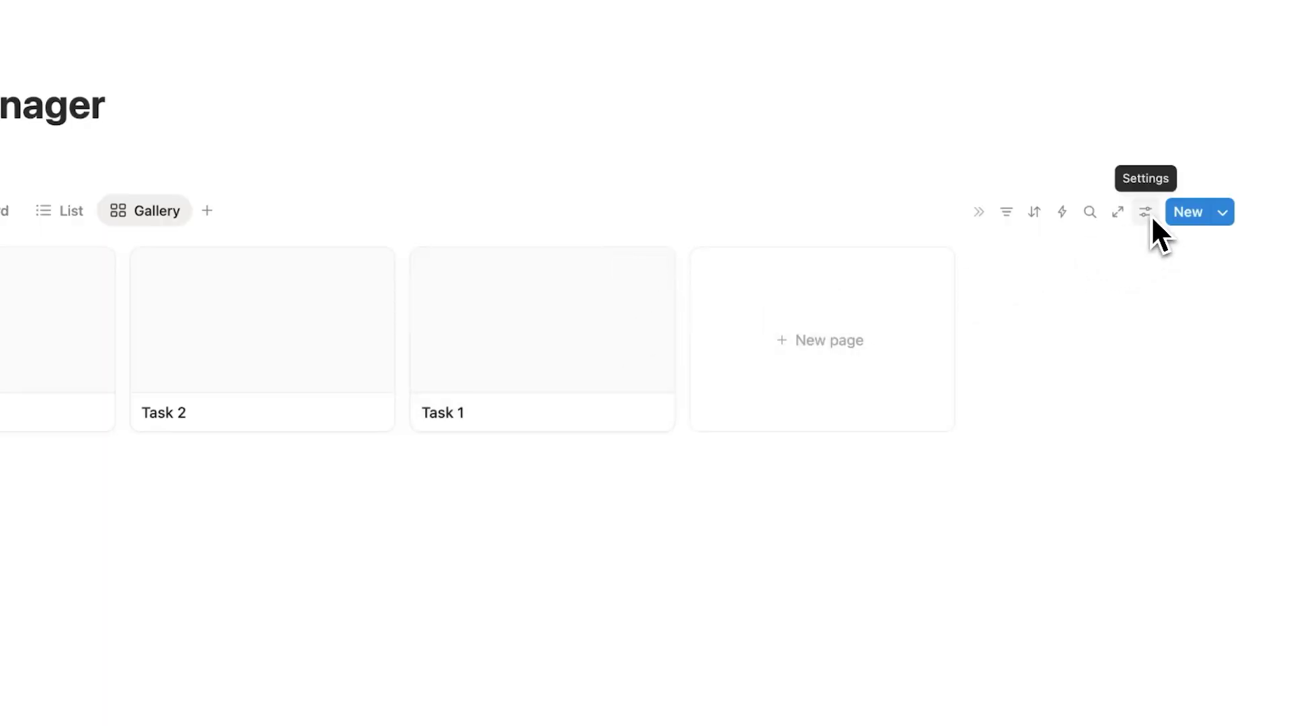
Step: Show the gallery layout's card preview choices
left_click(1151, 217)
left_click(1146, 330)
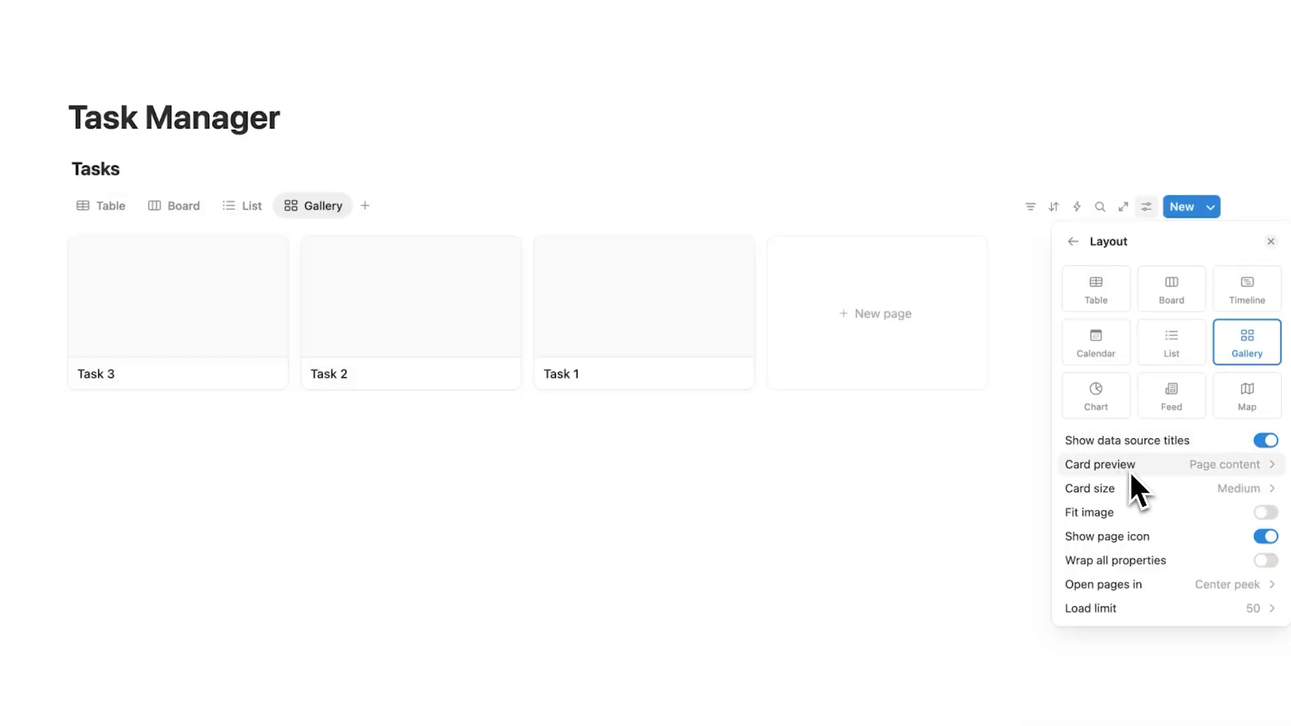
left_click(1132, 470)
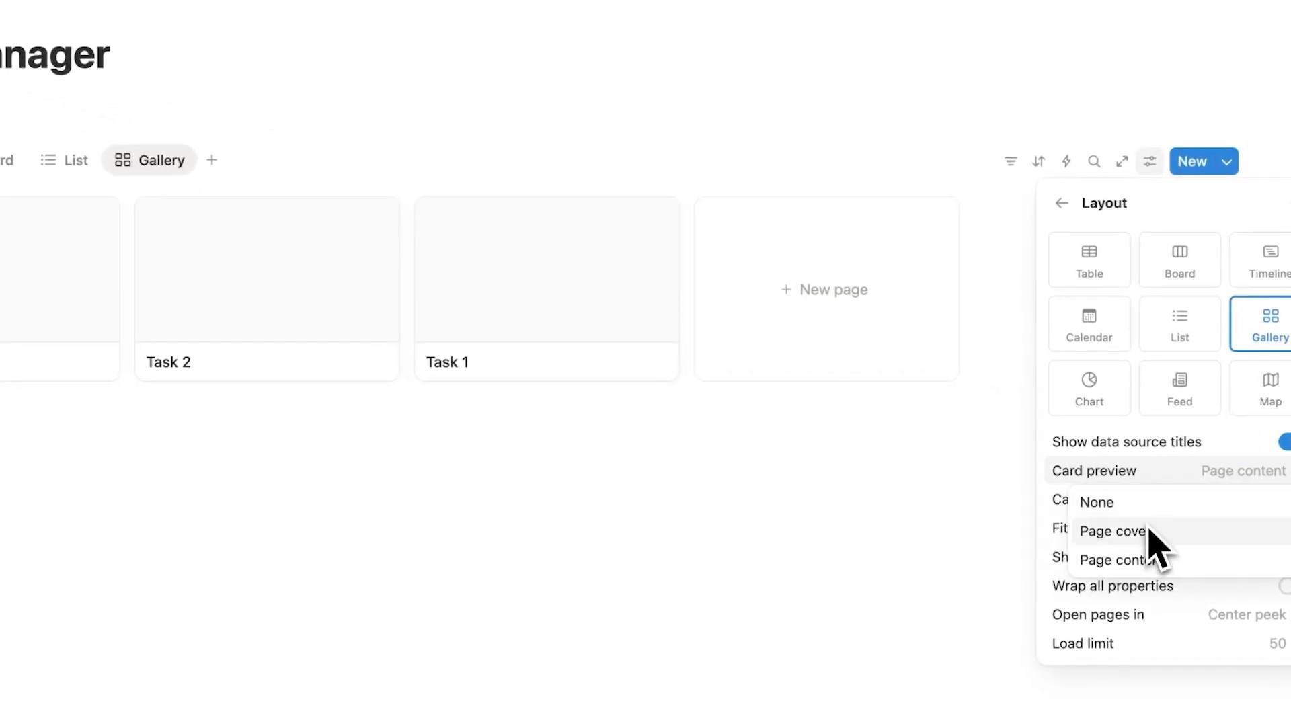
Step: Set the gallery Card preview to Page cover so Task 1's card shows its leaf image
left_click(1117, 532)
left_click(761, 505)
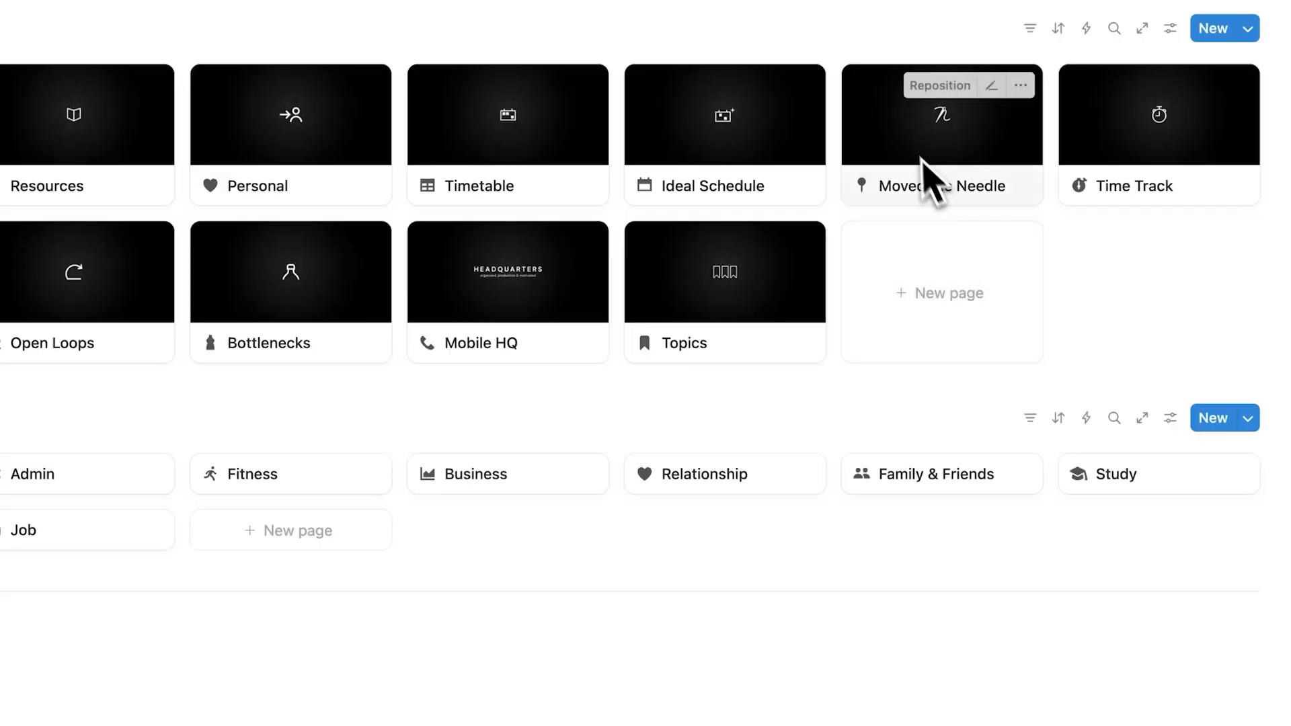
left_click(928, 178)
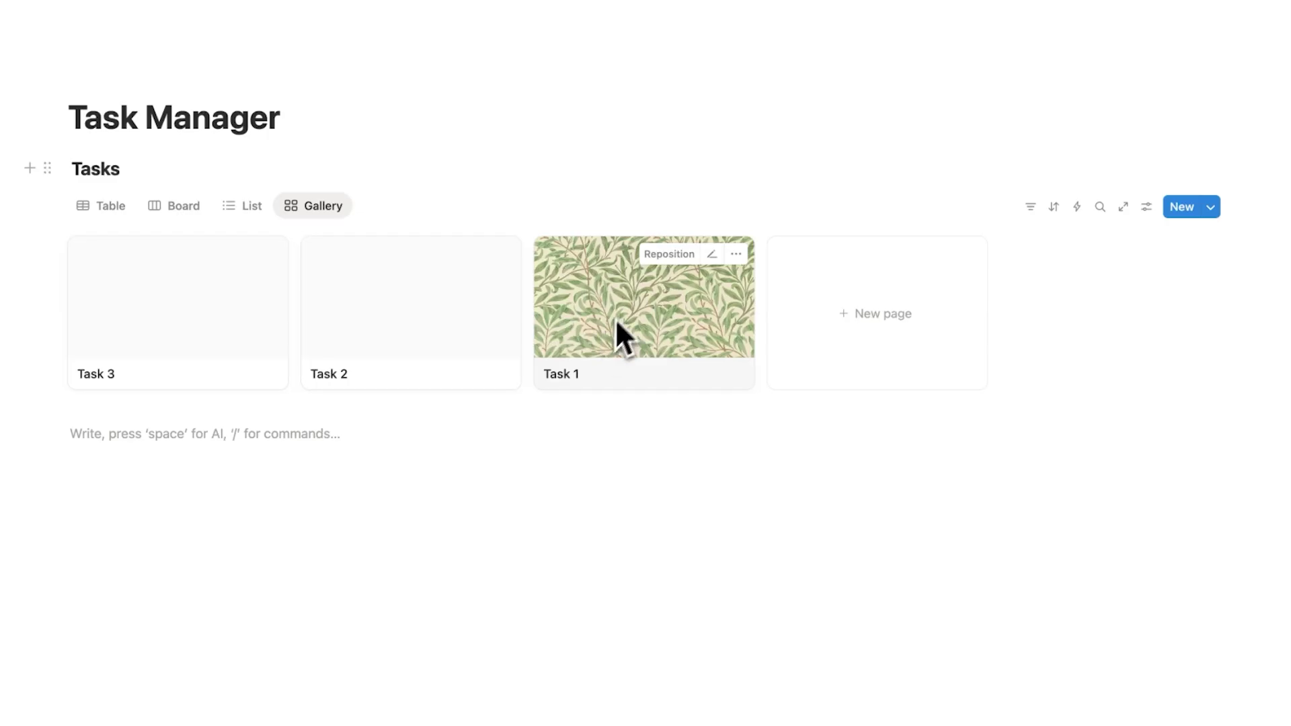
Step: Switch gallery card previews to Page content so Task 2 shows 'blah blah blah', then open Task 2
left_click(491, 296)
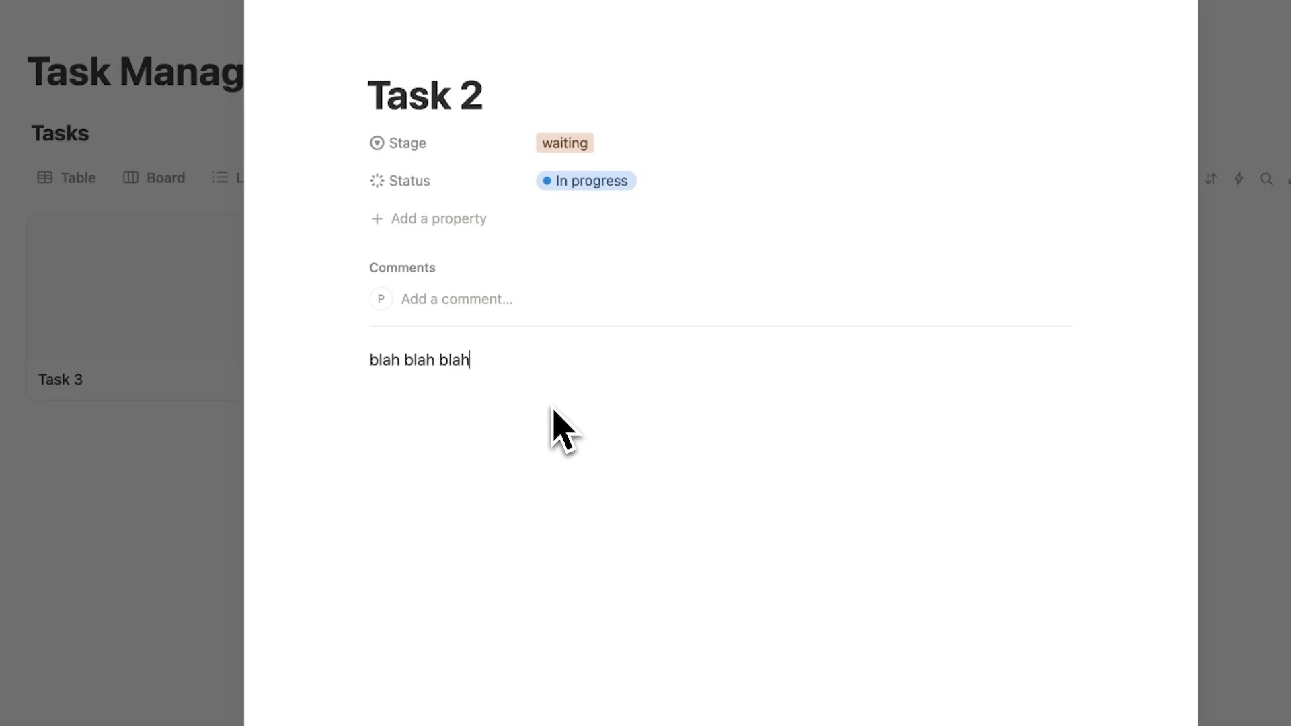
left_click(192, 456)
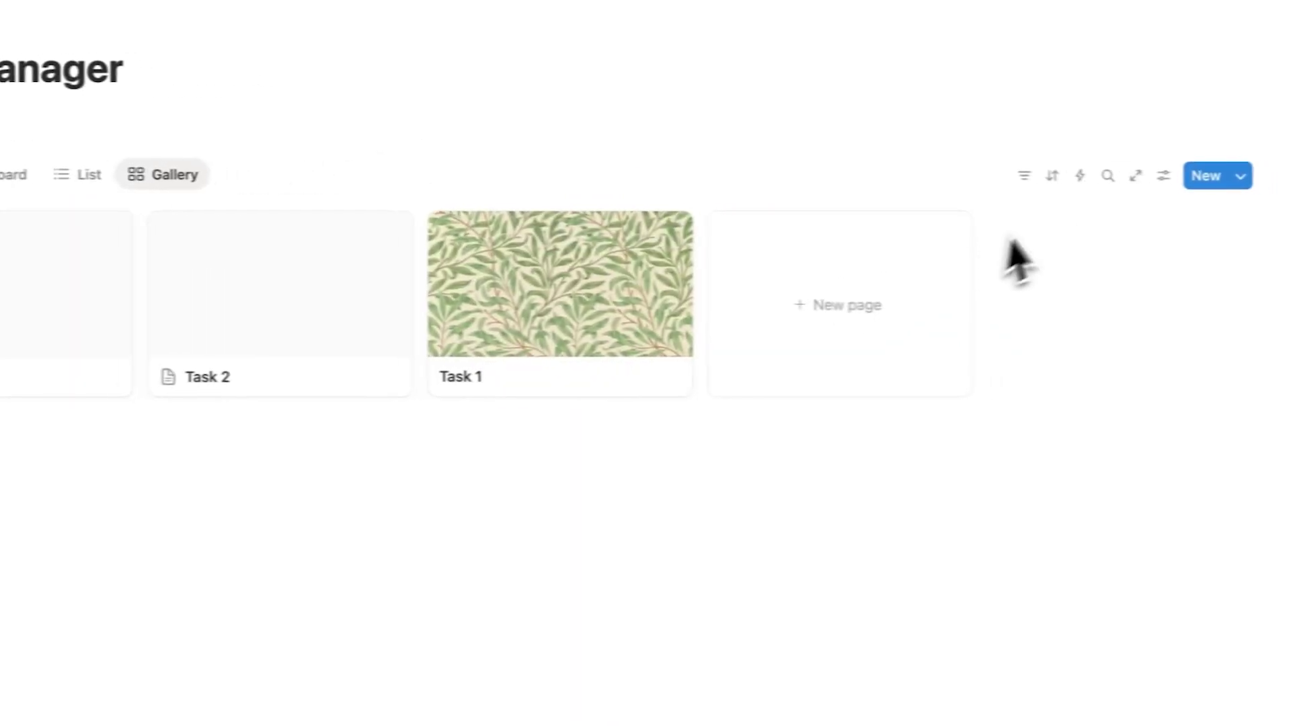
left_click(1131, 175)
left_click(1143, 291)
left_click(1157, 485)
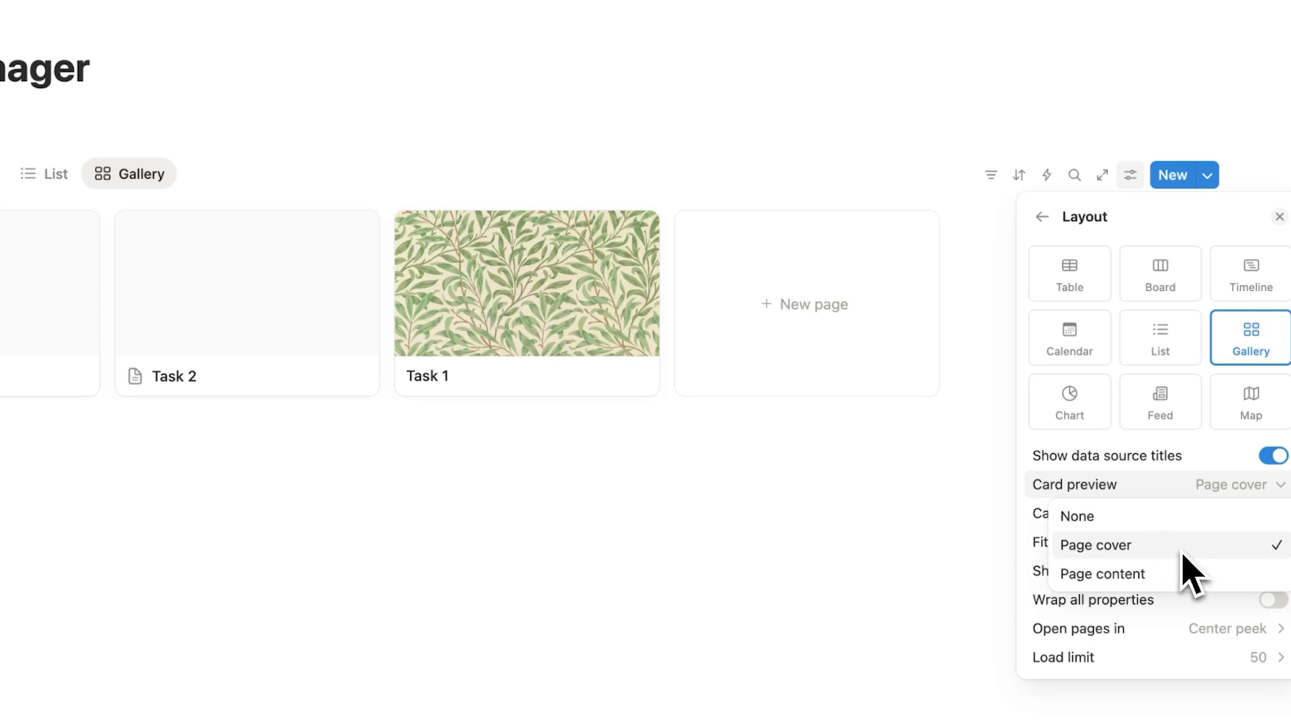
left_click(1173, 573)
left_click(908, 554)
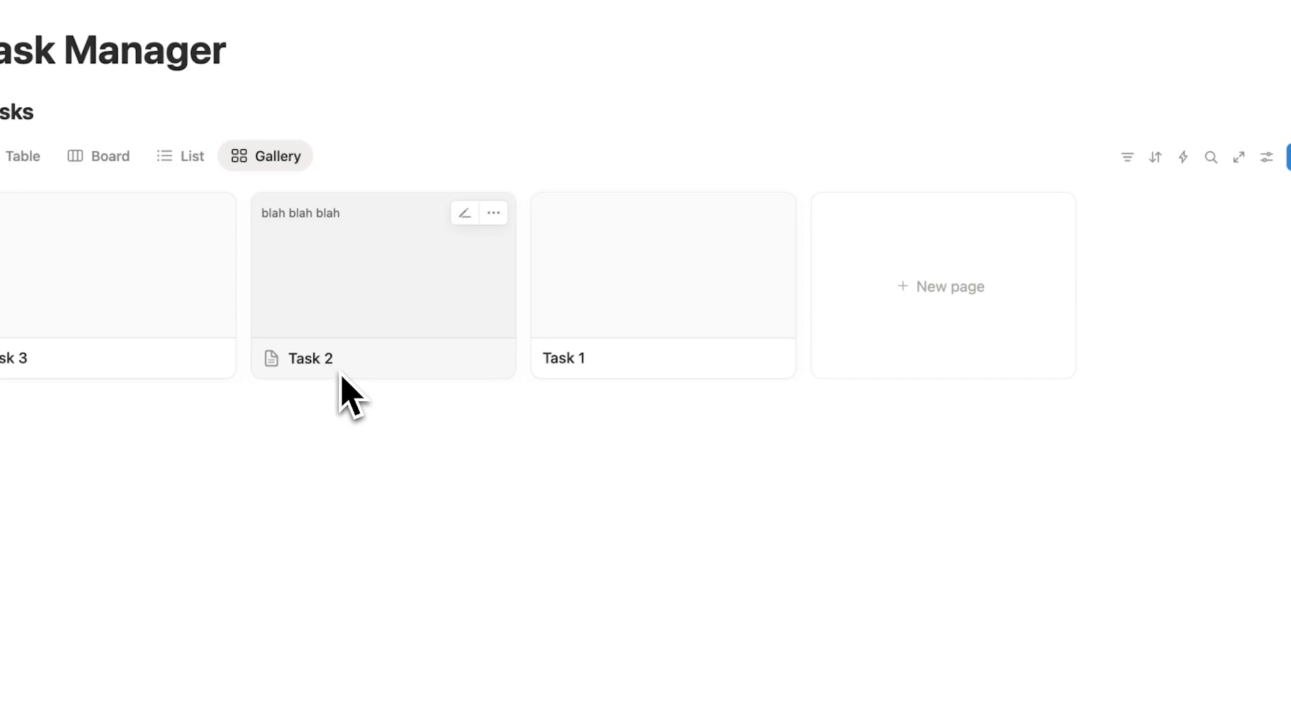
left_click(363, 306)
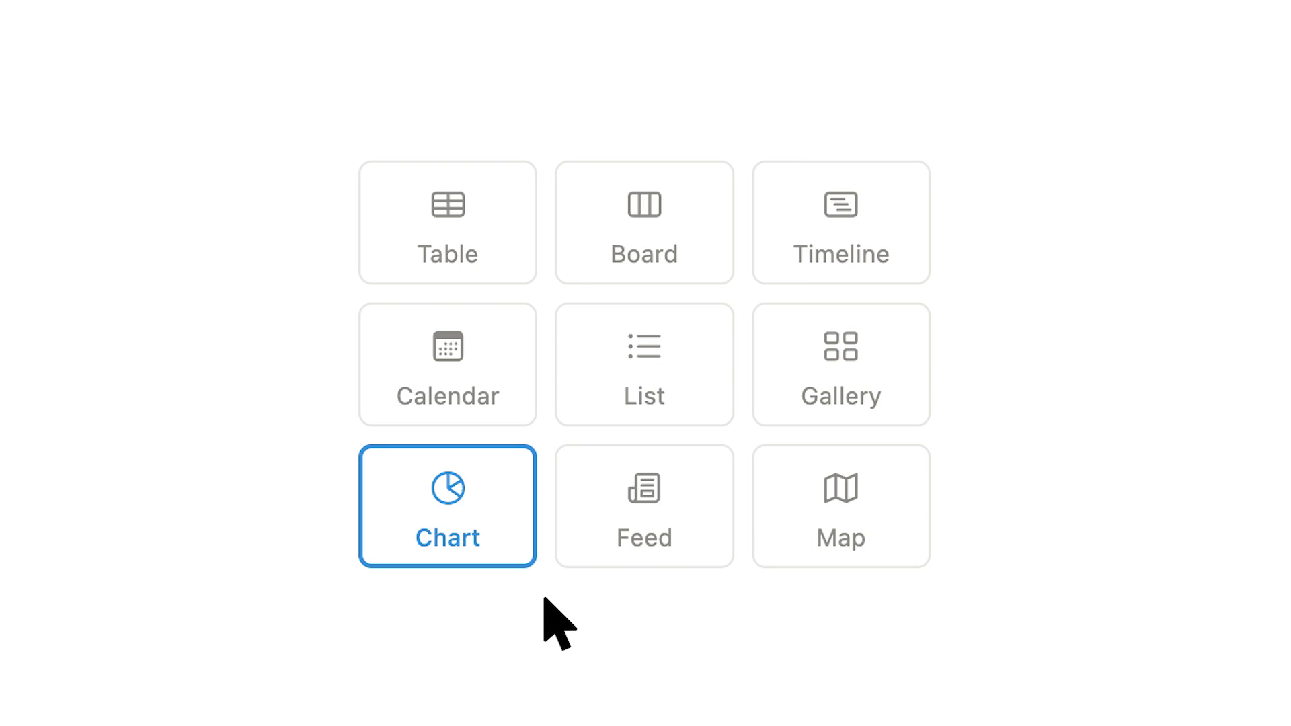
Step: Add a Chart view of Tasks from the new-view menu beside the view tabs
left_click(346, 190)
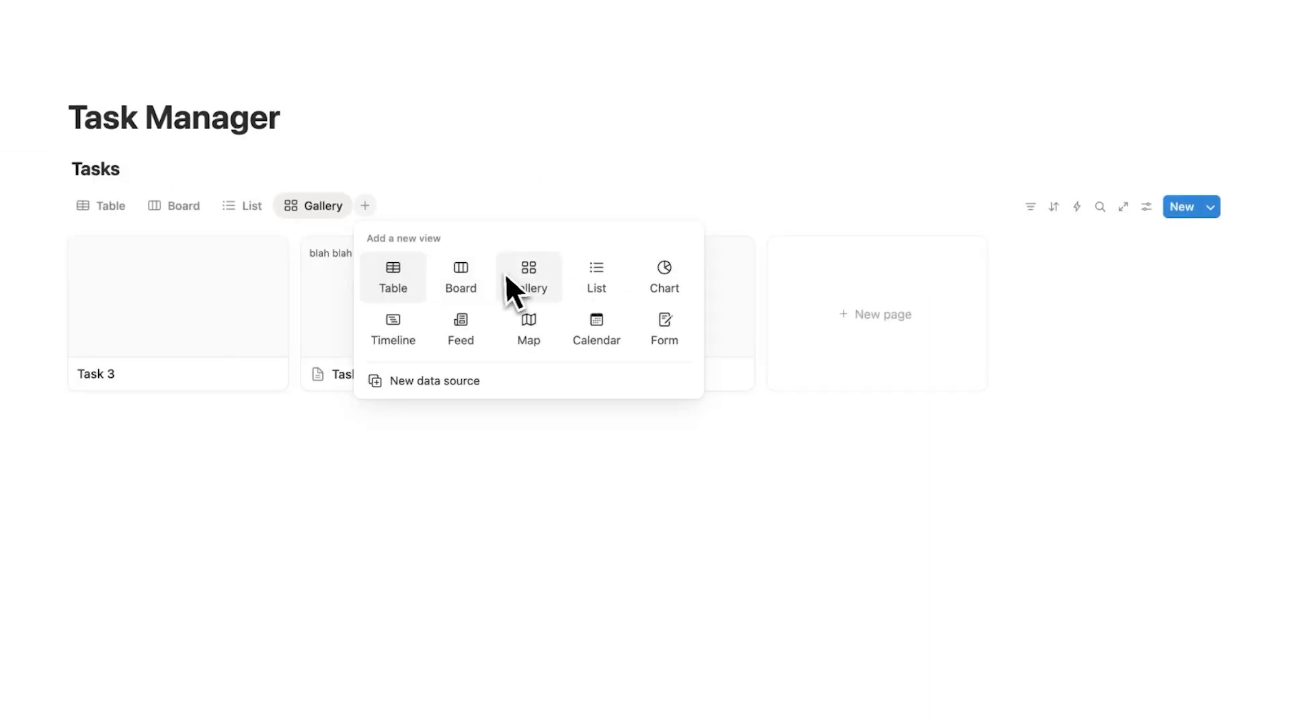
left_click(646, 280)
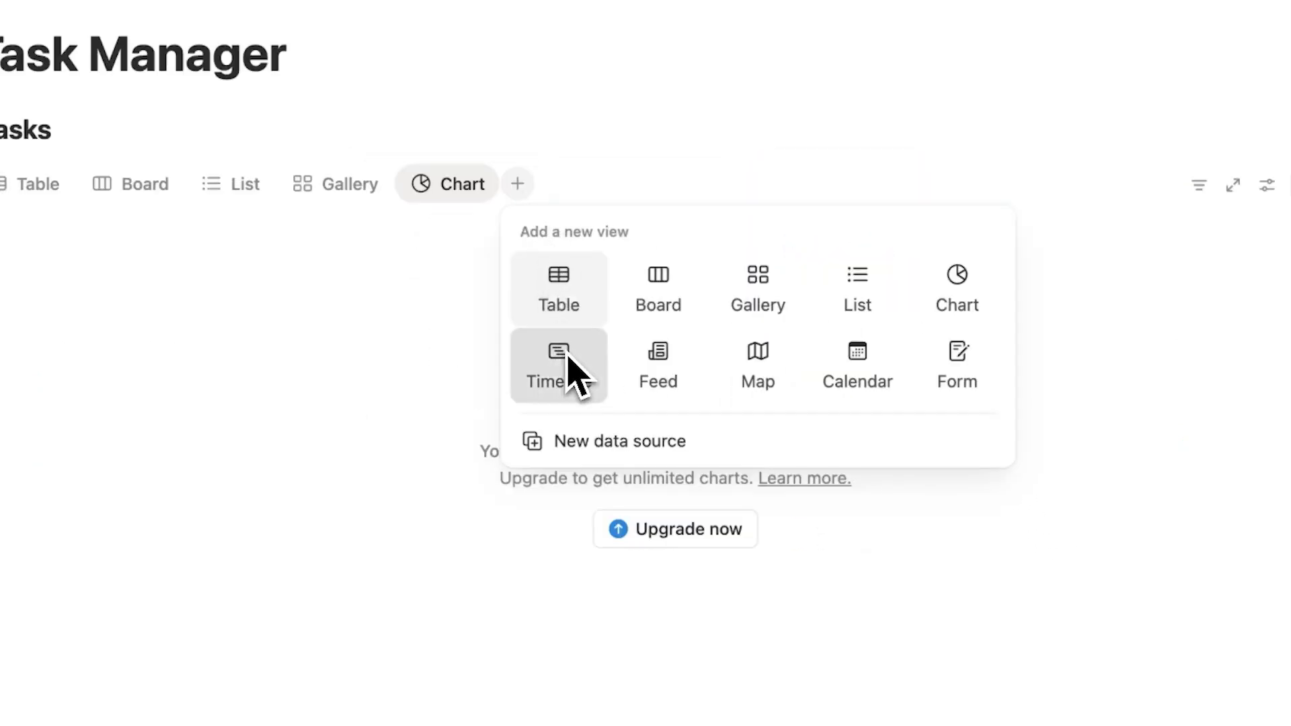
Step: Add a Timeline view, then date Tasks 1 and 2 October 15, 2025 in the table
left_click(572, 370)
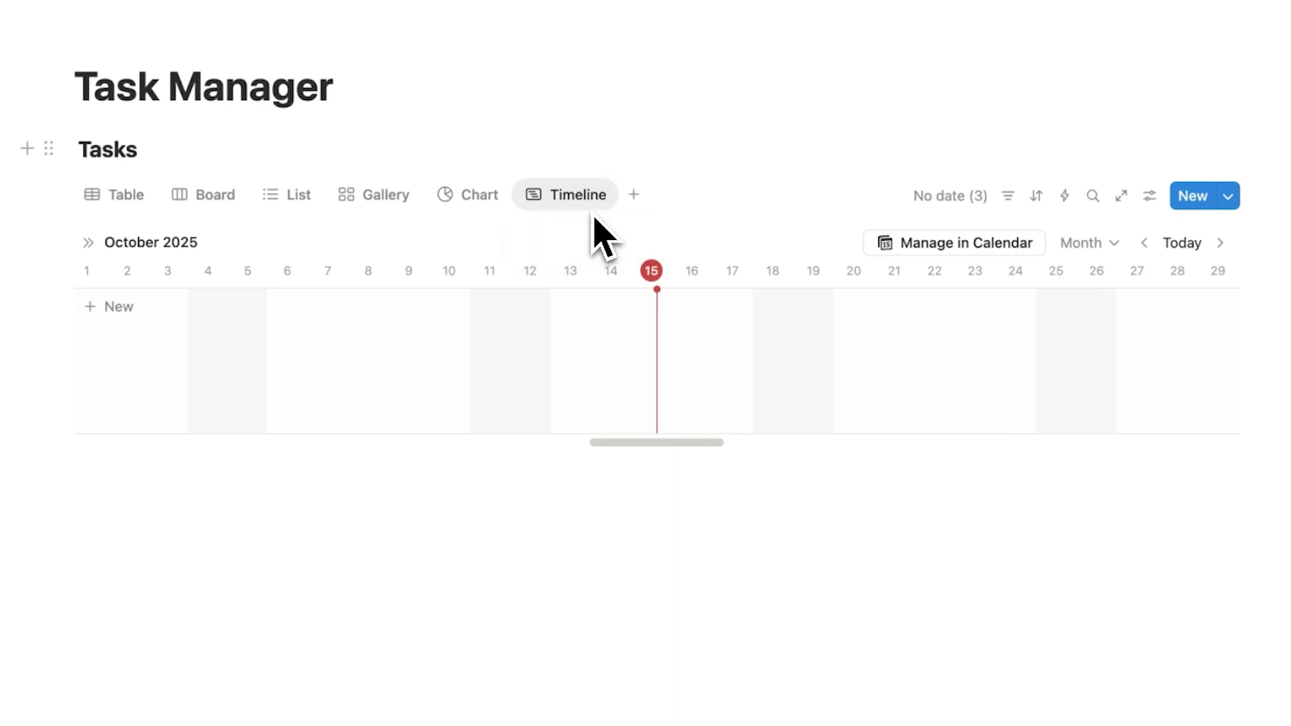
left_click(128, 196)
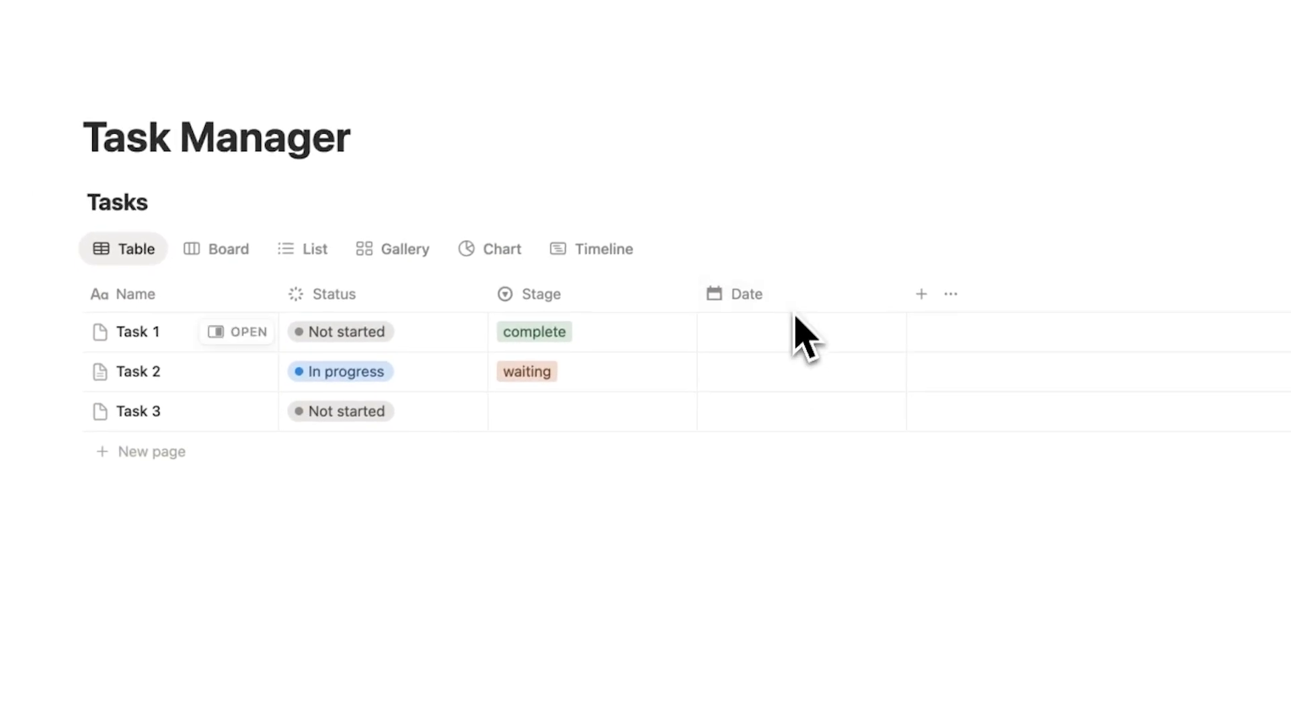
left_click(764, 339)
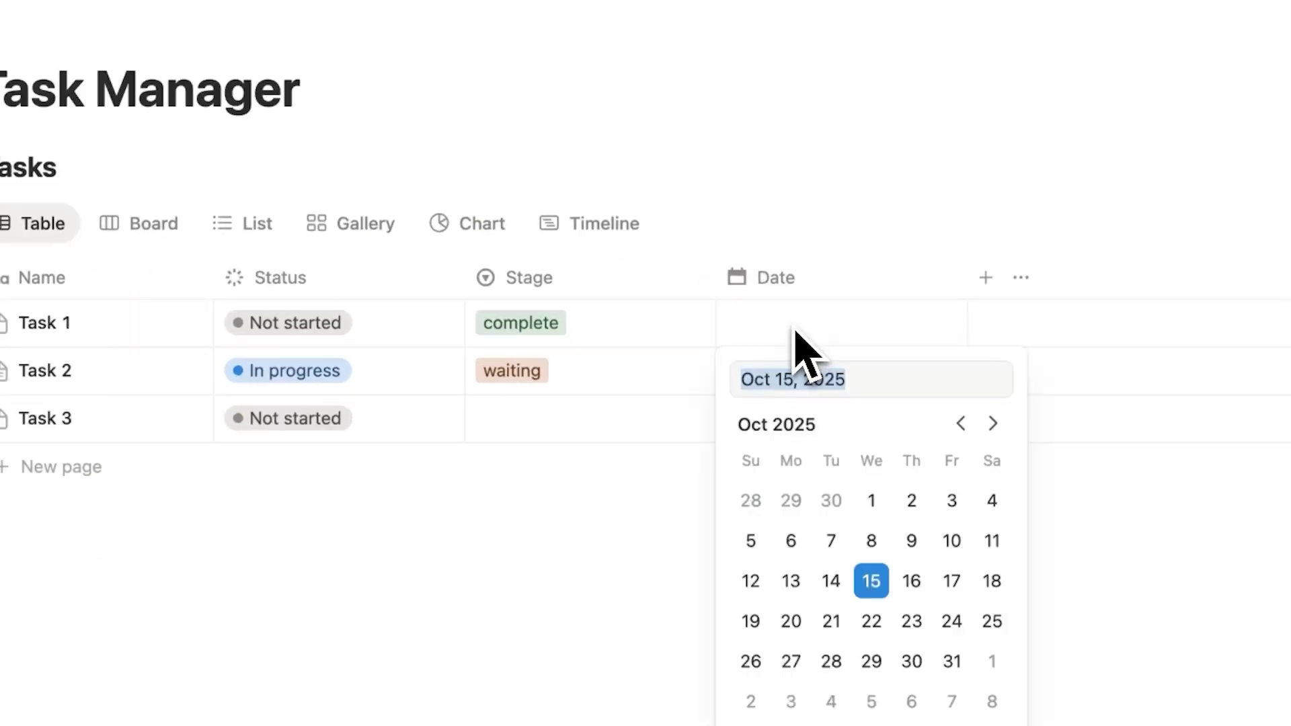
left_click(826, 541)
key("Escape")
left_click(784, 371)
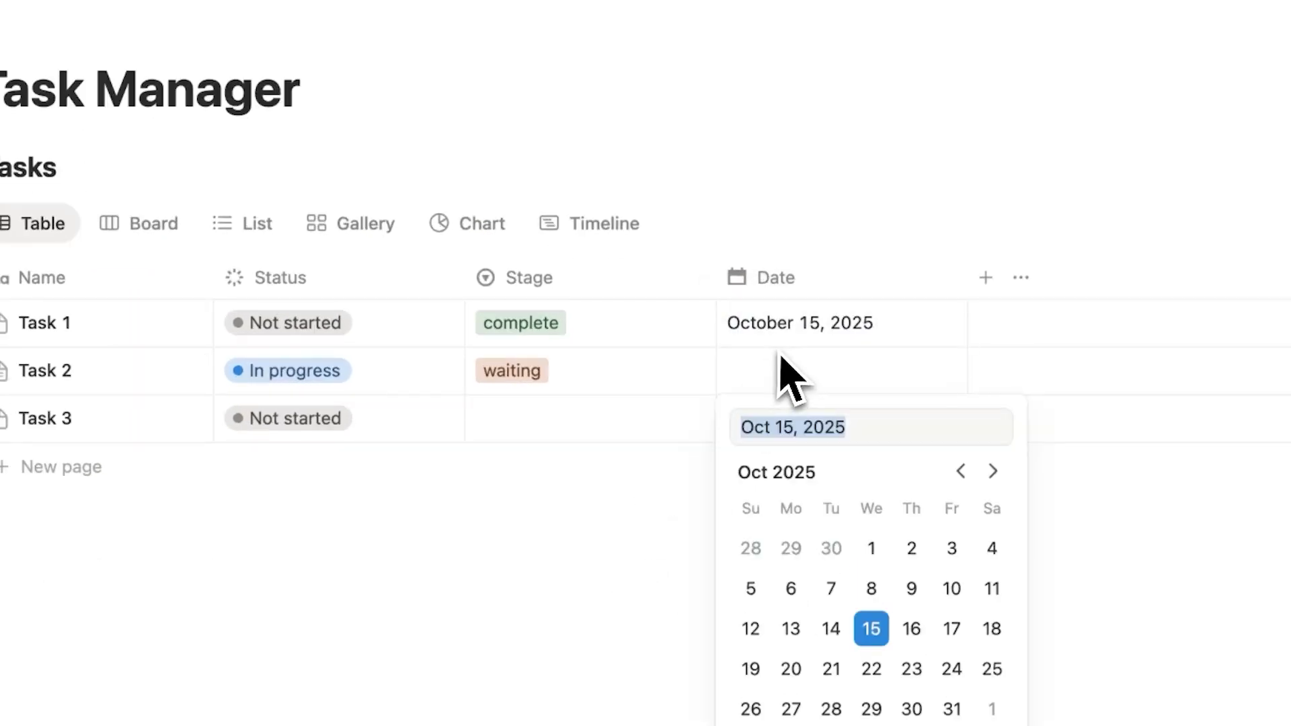
left_click(871, 628)
Step: Give Task 3 a date range from October 15 to October 18, 2025
left_click(649, 608)
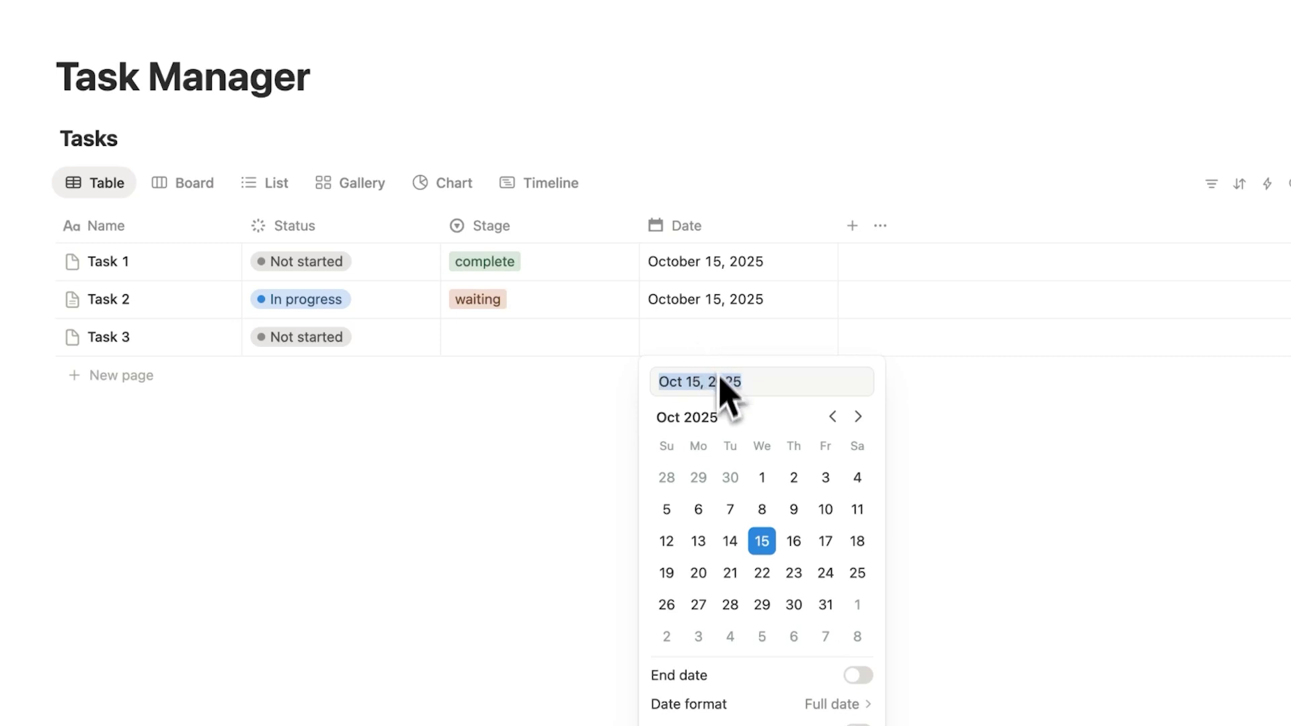
left_click(763, 539)
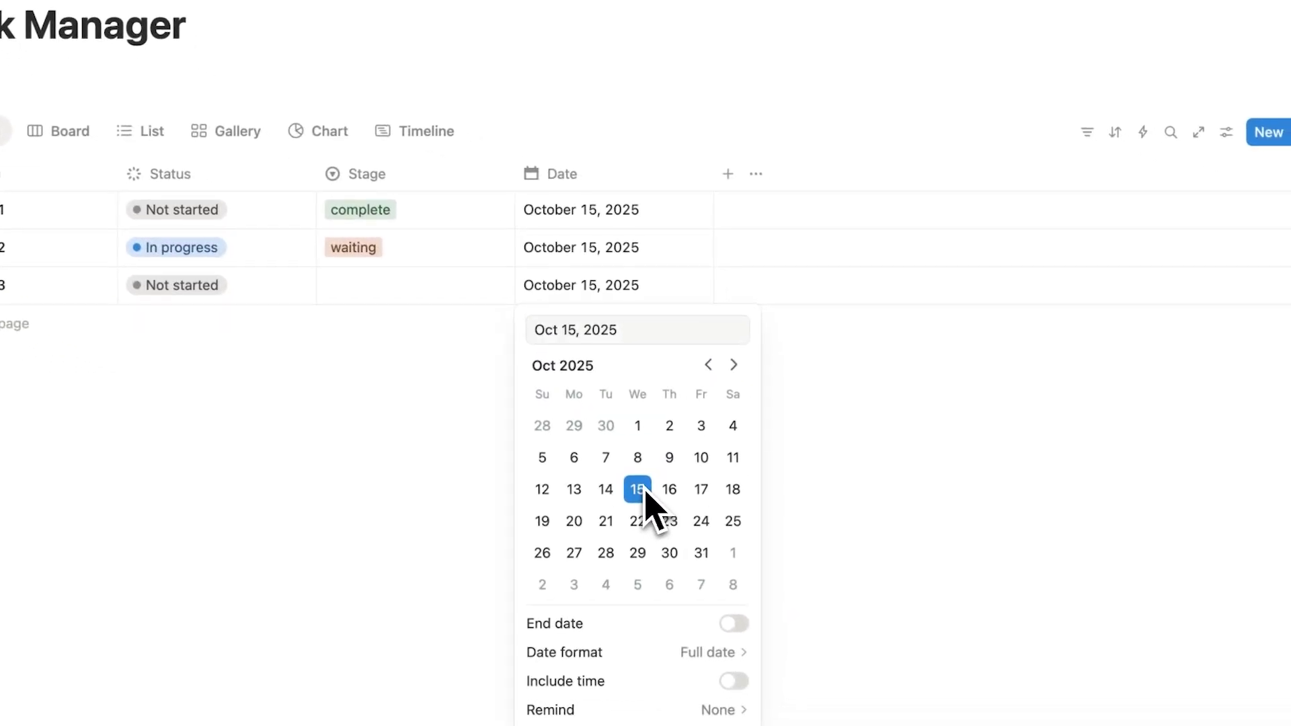
left_click(732, 624)
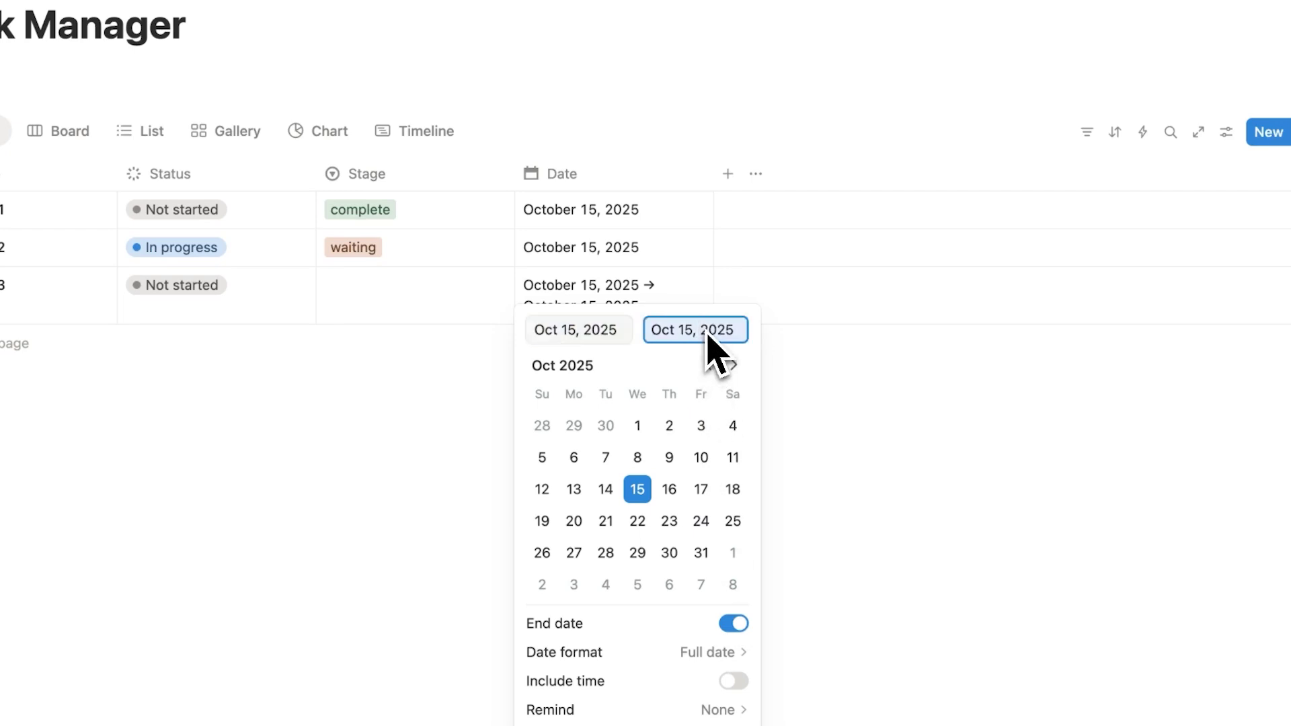
left_click(732, 489)
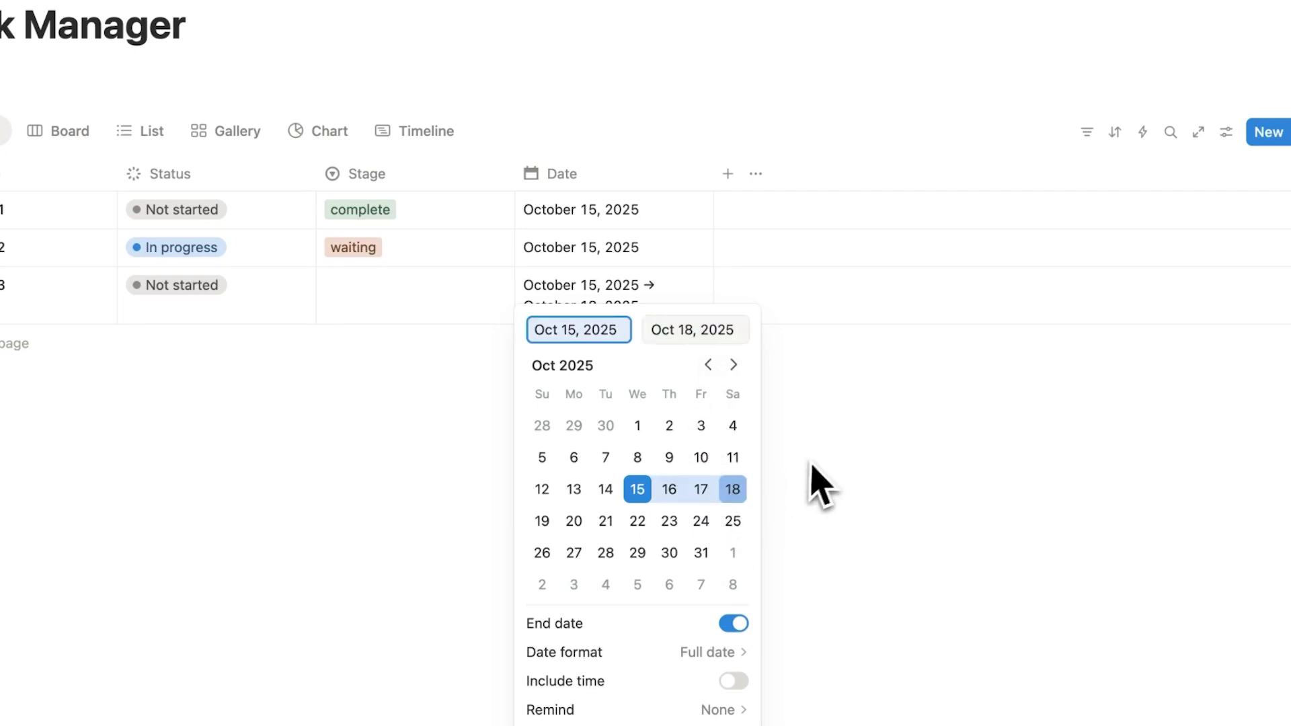
left_click(811, 484)
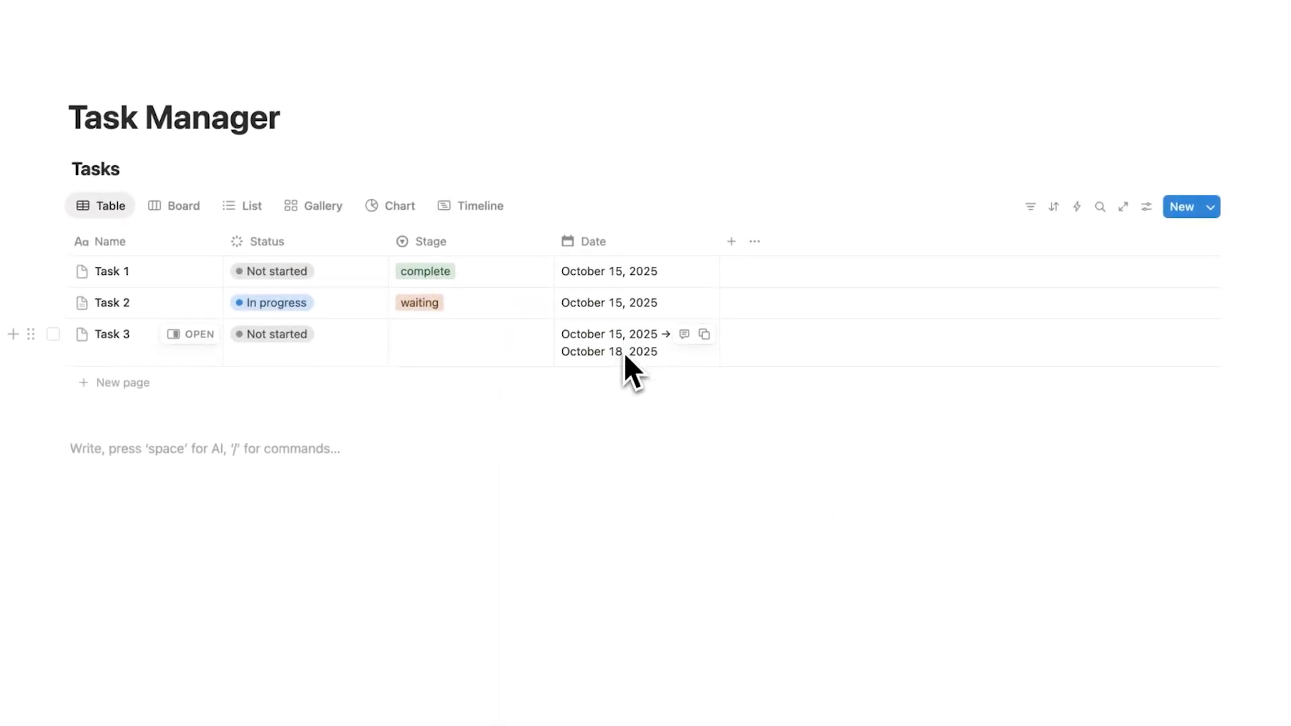
Step: In the Timeline view, drag Task 3's bar so it ends on October 18
left_click(488, 213)
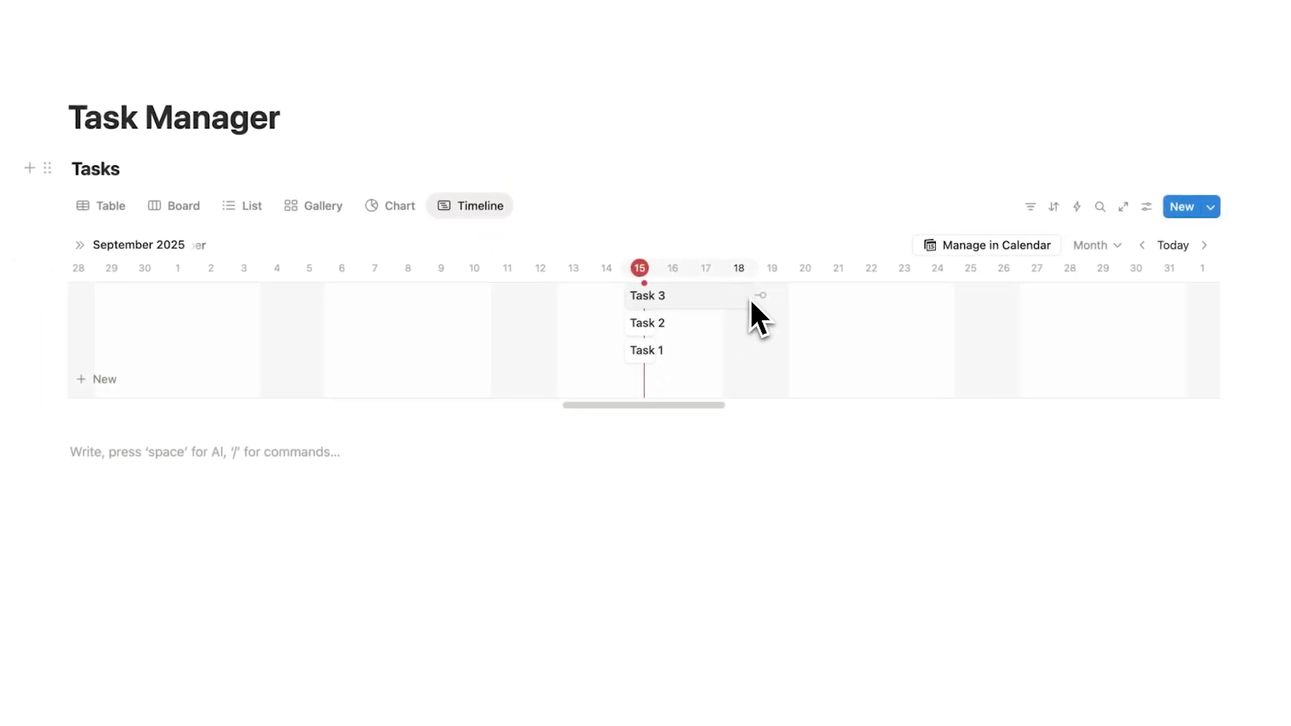
left_click_drag(752, 300, 812, 301)
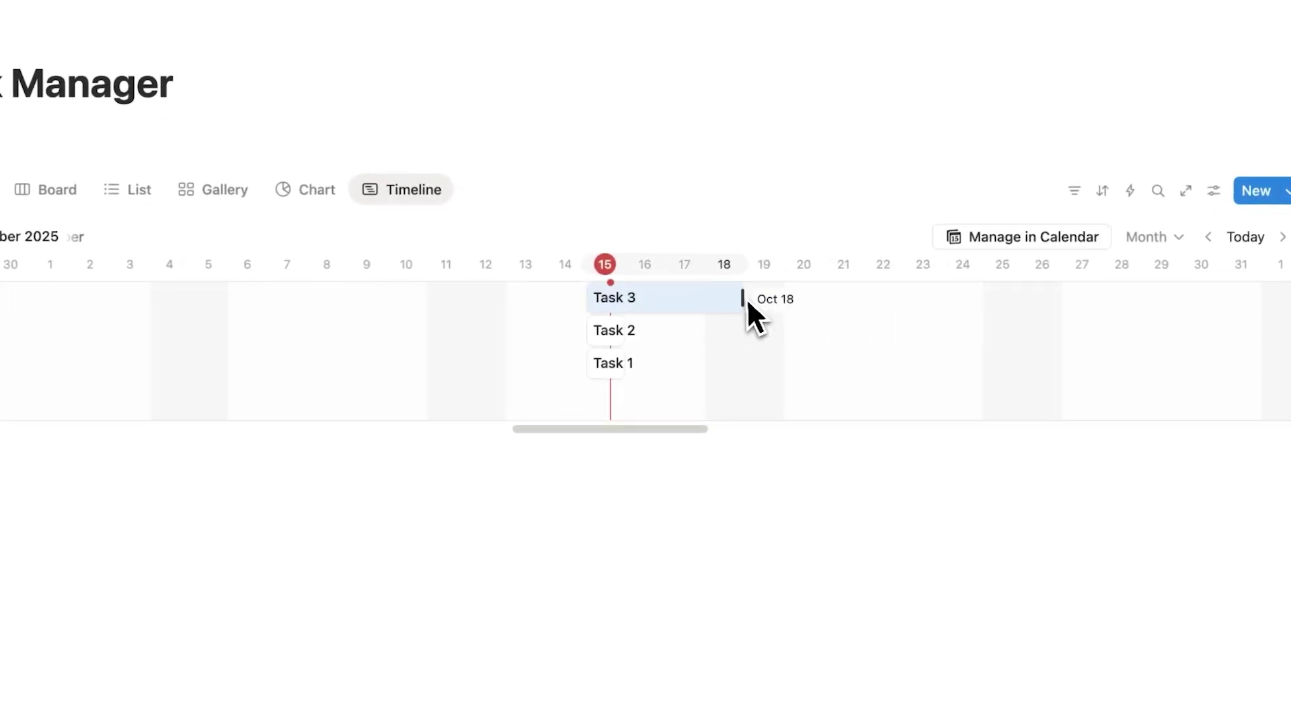
left_click_drag(683, 310, 746, 310)
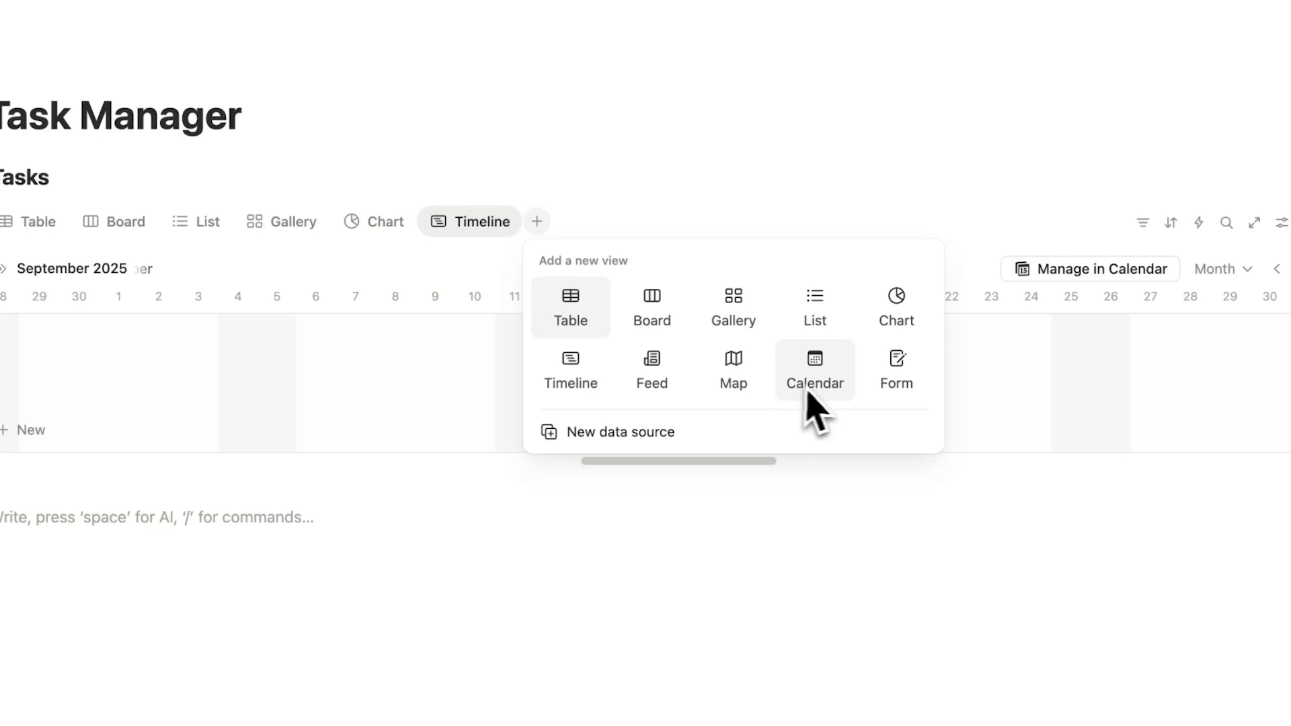
Step: Add a Calendar view of the Tasks database
left_click(819, 390)
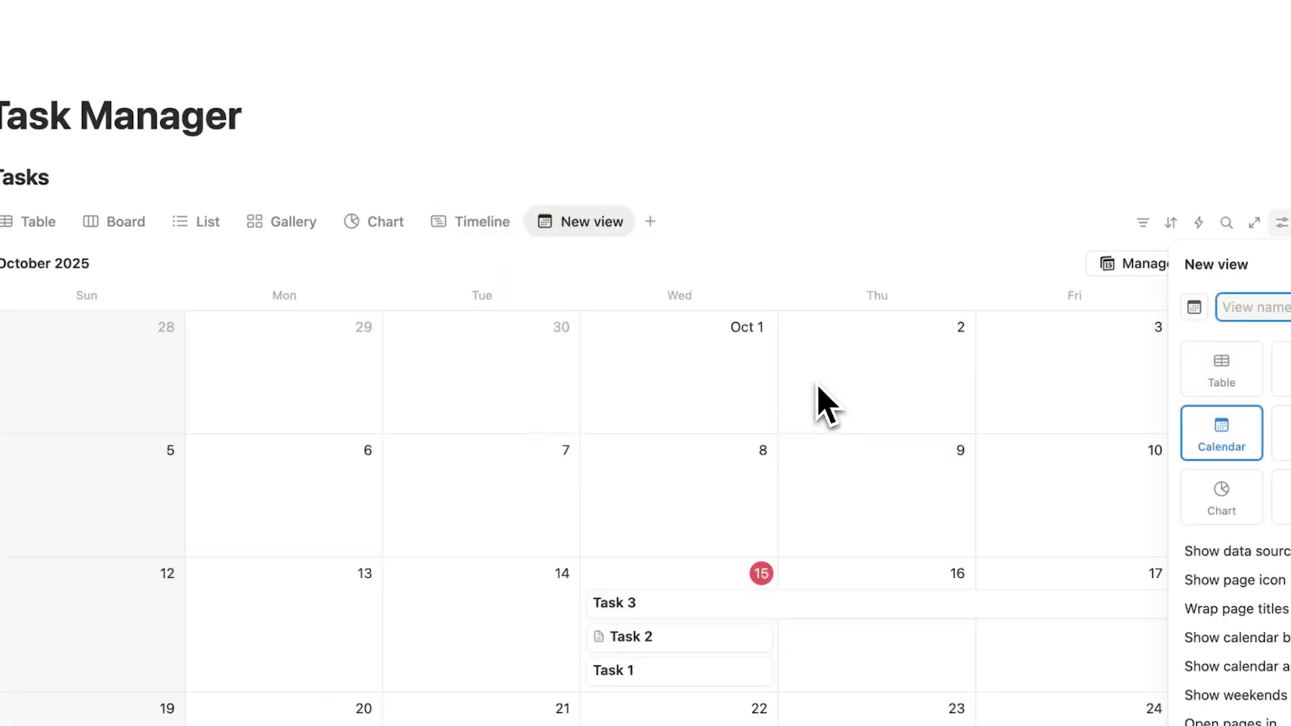
left_click(819, 393)
scroll(819, 404, "down", 3)
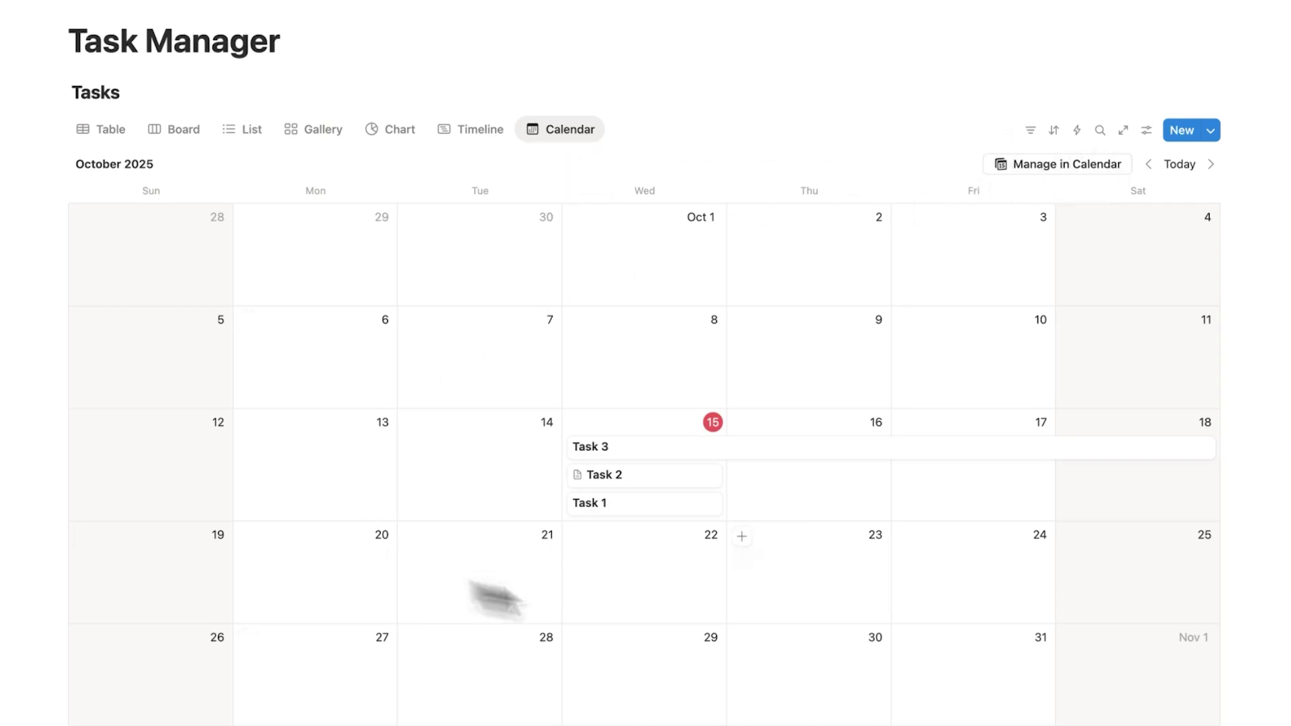
Step: Show the calendar as Week and step through the weeks
left_click(1147, 130)
left_click(1111, 227)
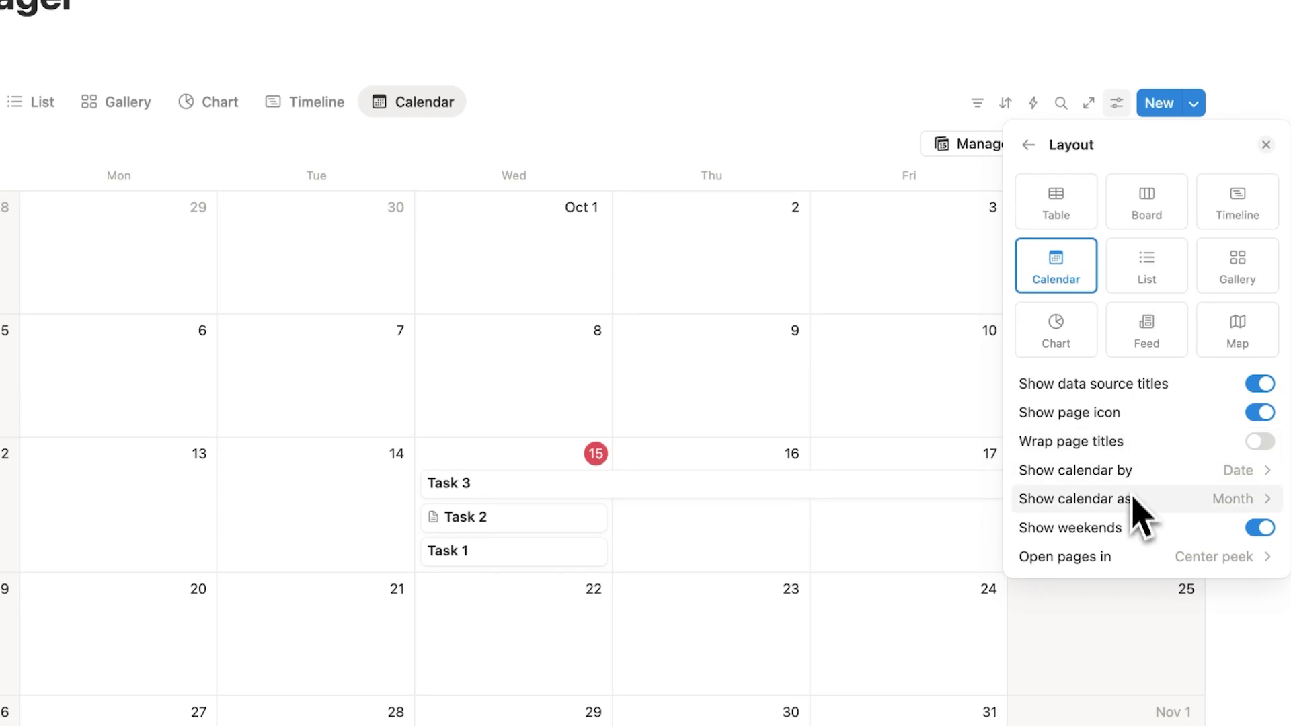
left_click(1161, 465)
left_click(1092, 558)
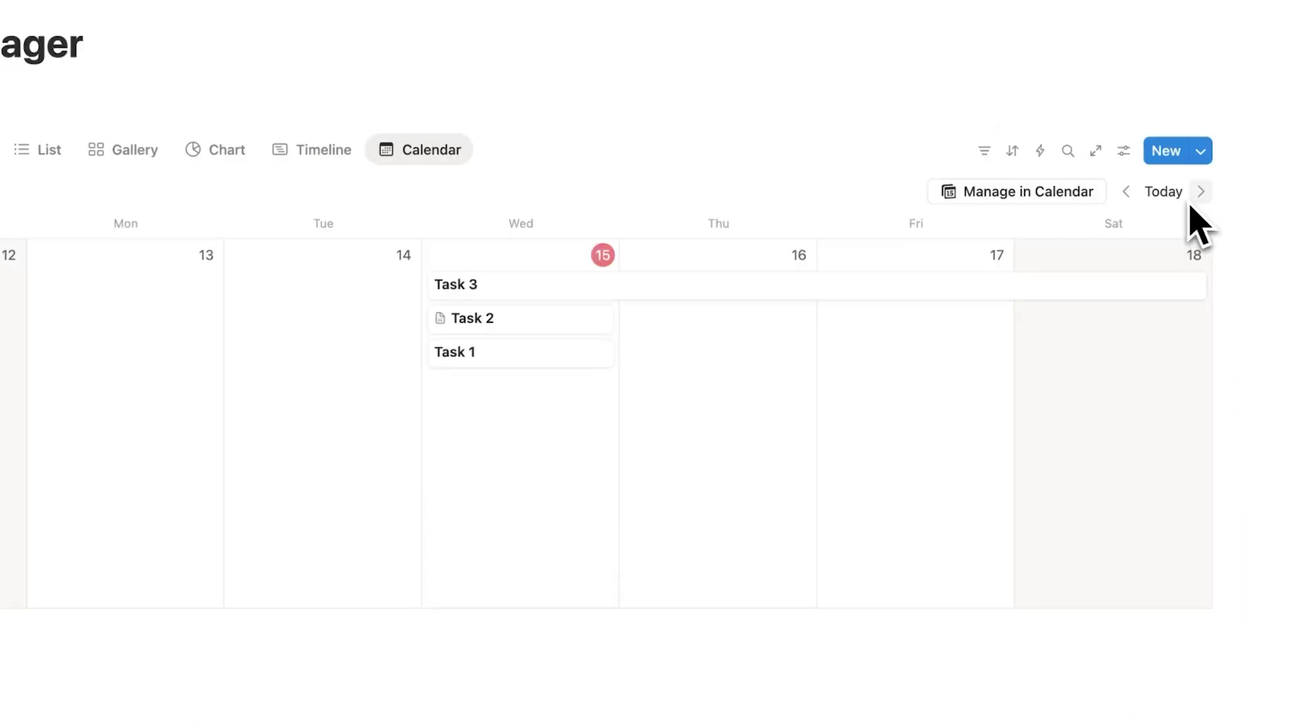
left_click(1202, 192)
left_click(1201, 193)
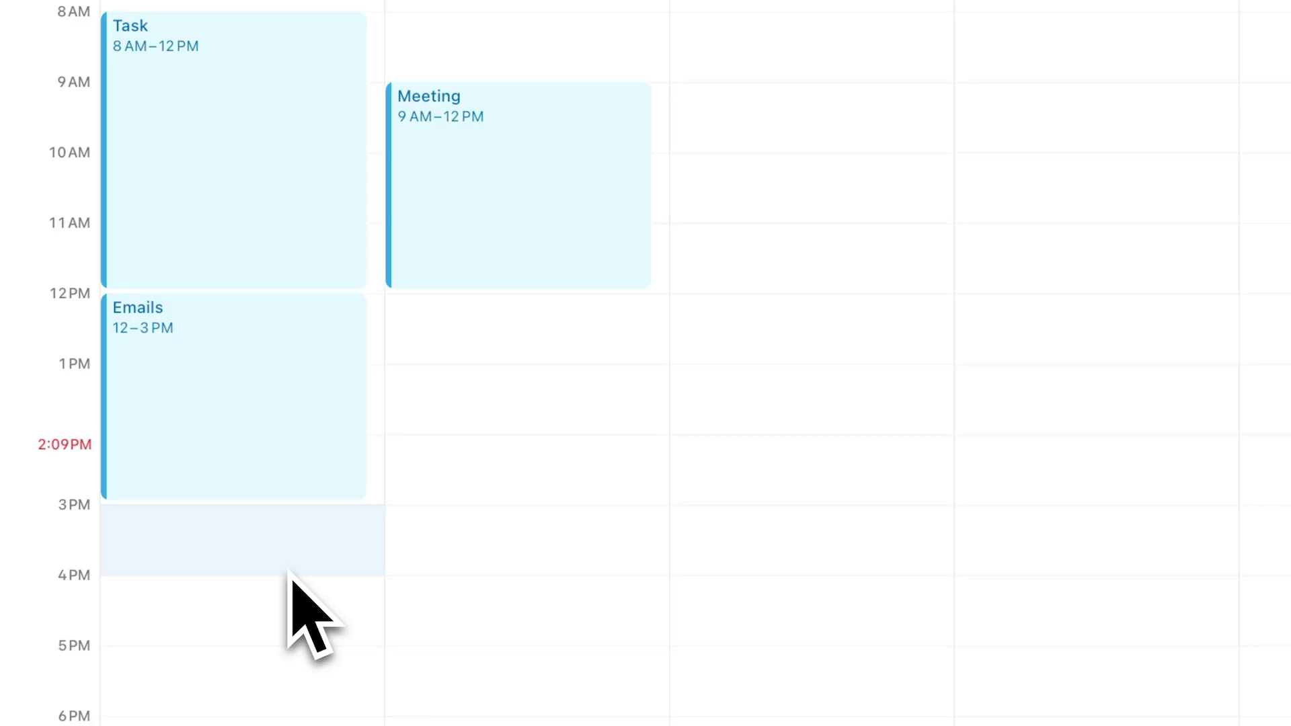
Step: Create Gym (3–4 PM), Run Club (7–8 AM) and a 9 AM–noon 'Urgent Tas' event
left_click(289, 571)
type("Gym")
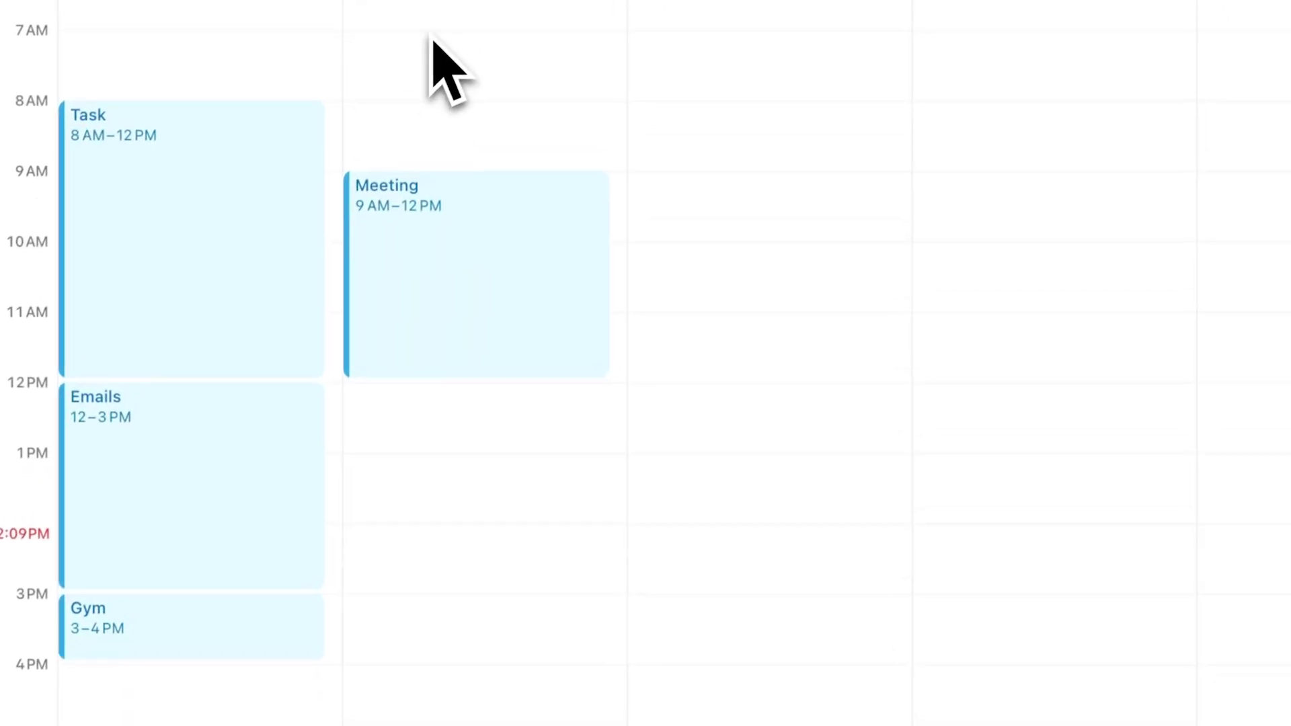
left_click(425, 115)
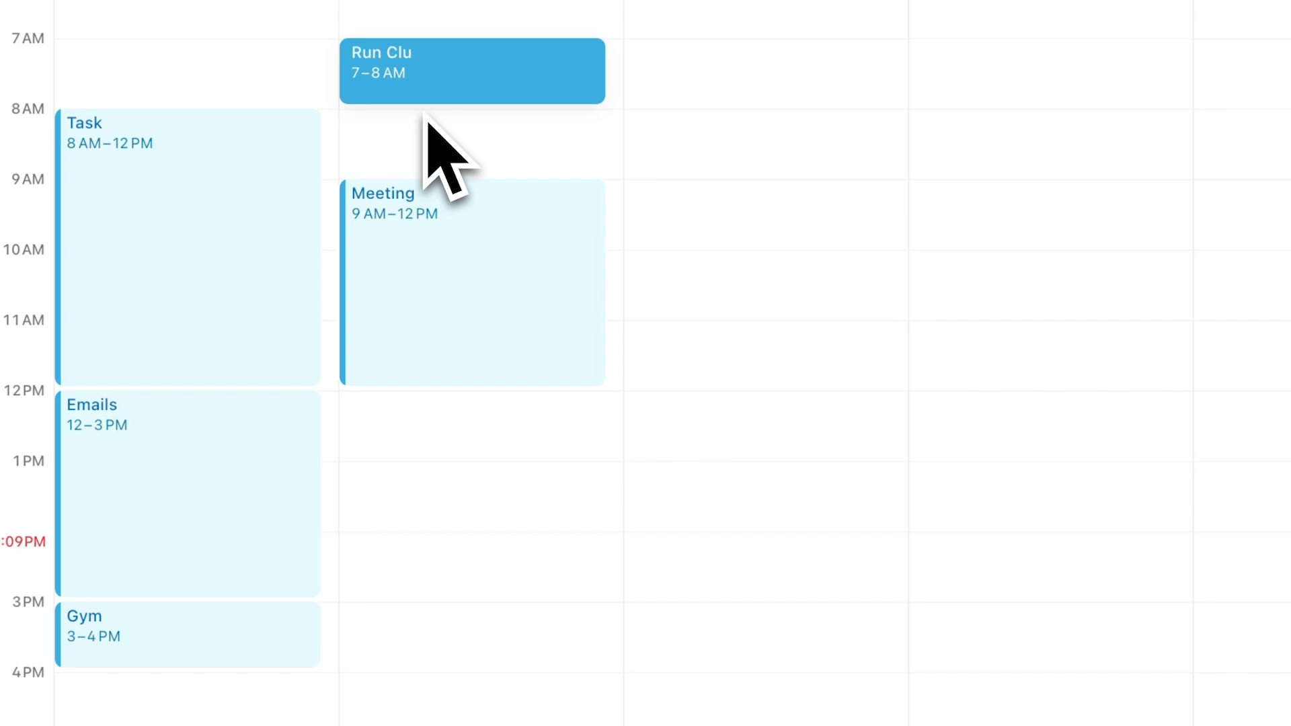
mouse_move(686, 193)
left_mouse_down()
mouse_move(678, 412)
mouse_move(676, 397)
left_mouse_up()
type("Urgent Tas")
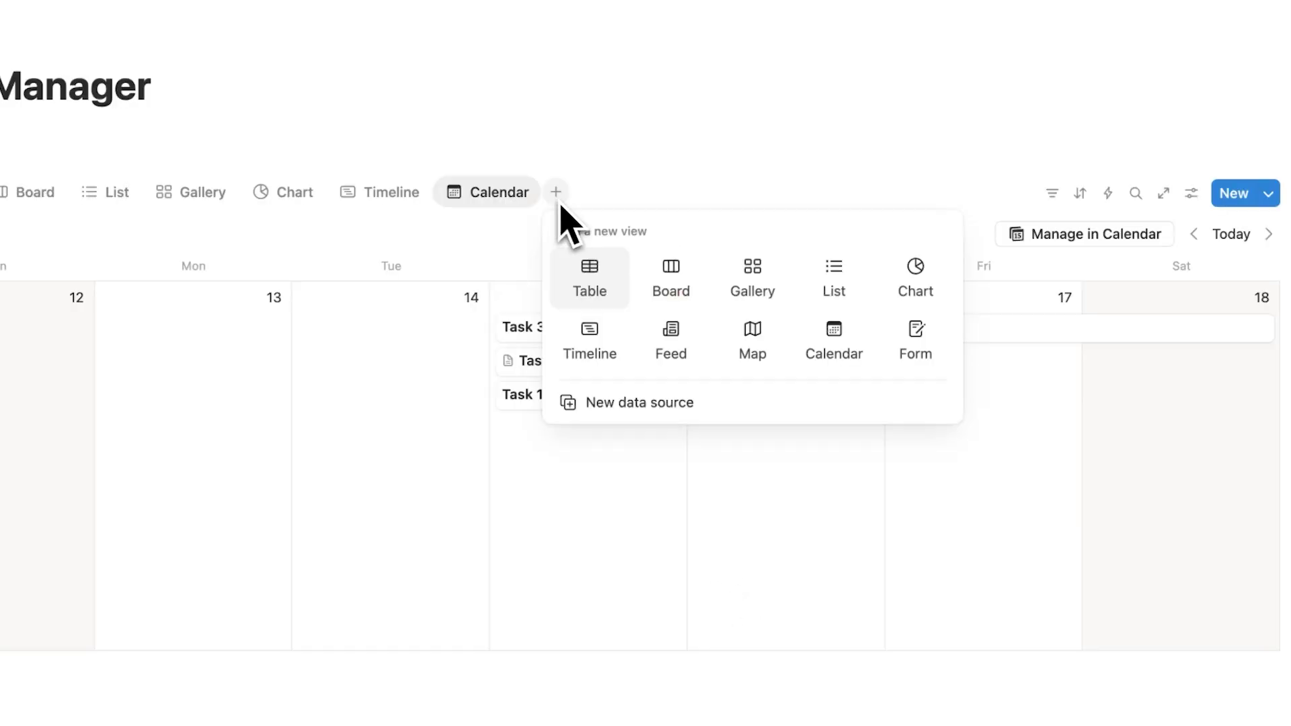
Step: Add a Feed view of the tasks and scroll through its entries
left_click(663, 350)
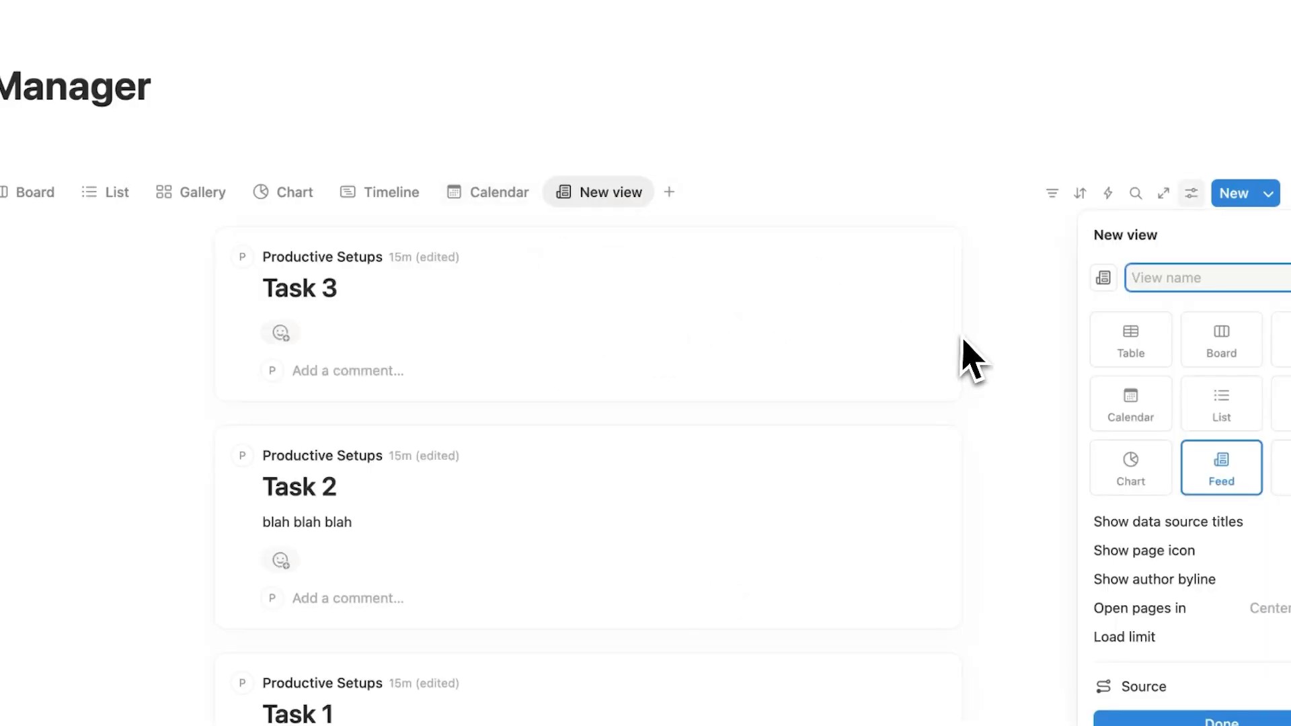
left_click(964, 341)
scroll(764, 323, "down", 5)
scroll(797, 481, "up", 5)
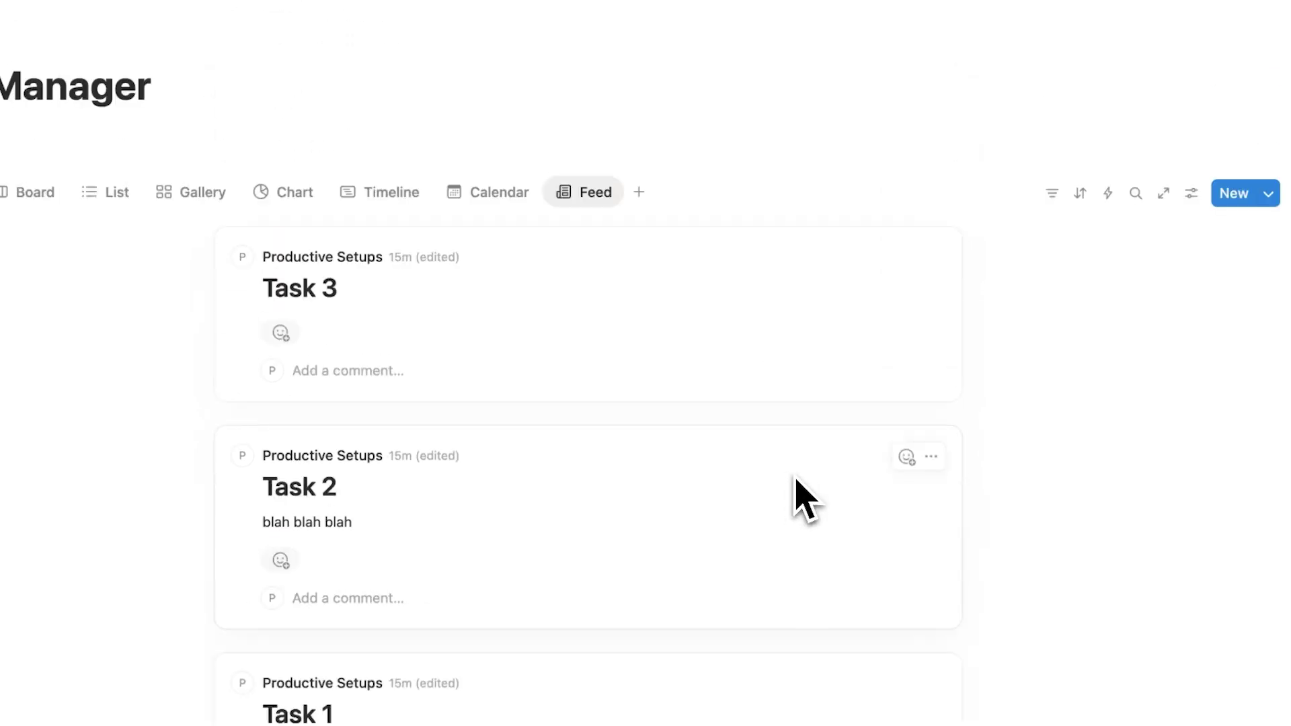
scroll(773, 309, "down", 3)
scroll(788, 538, "up", 3)
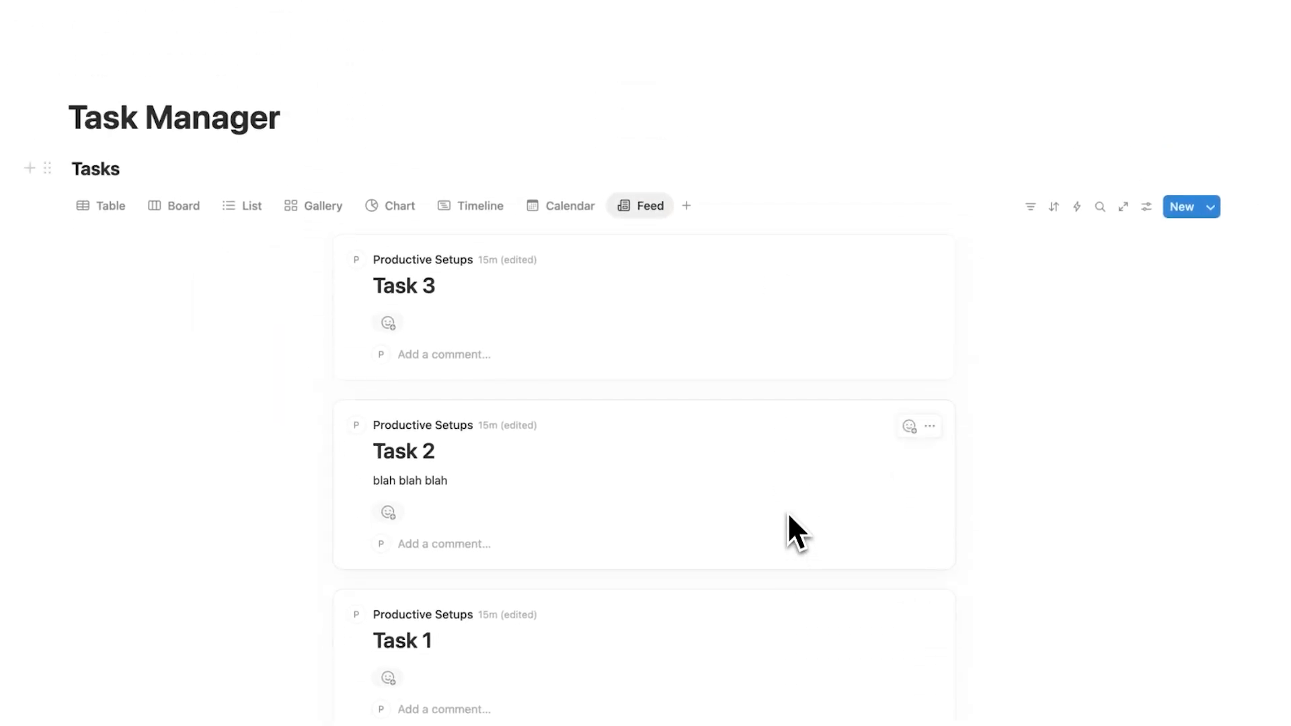
scroll(605, 350, "down", 3)
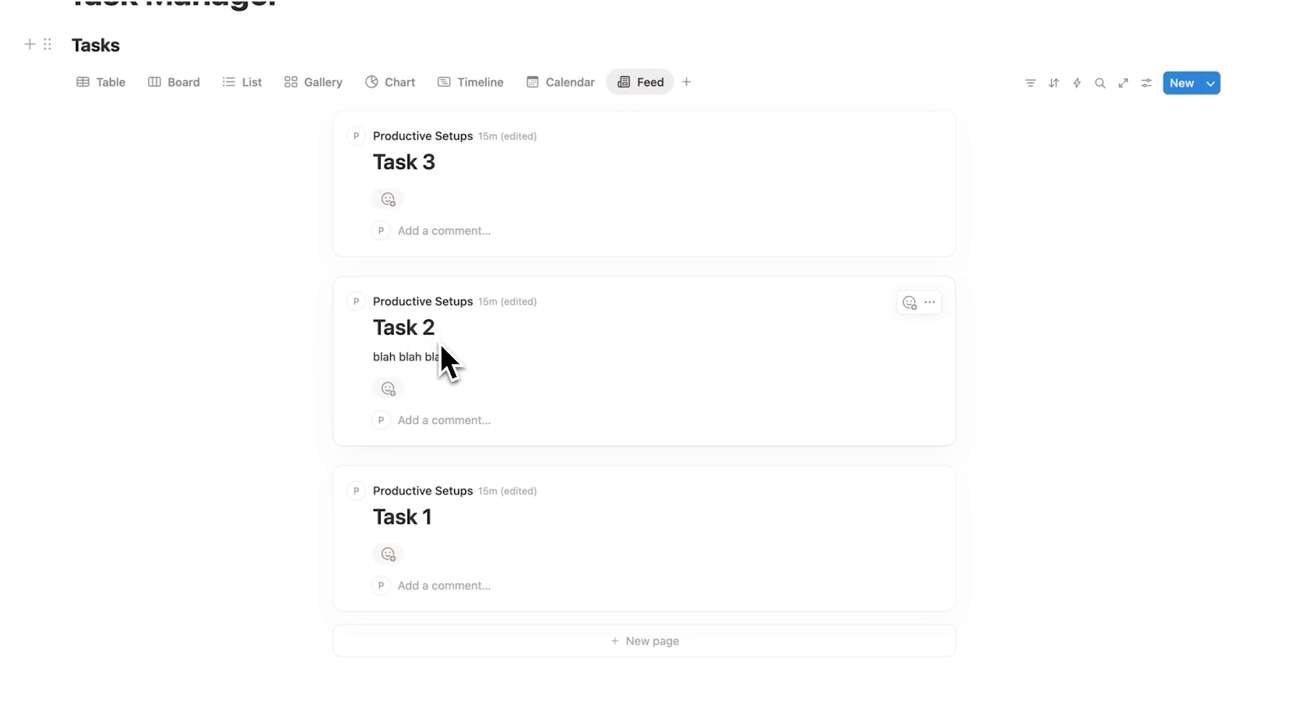
Step: From the Table view, open Task 3 in side peek to give it the body text 'hello'
left_click(100, 81)
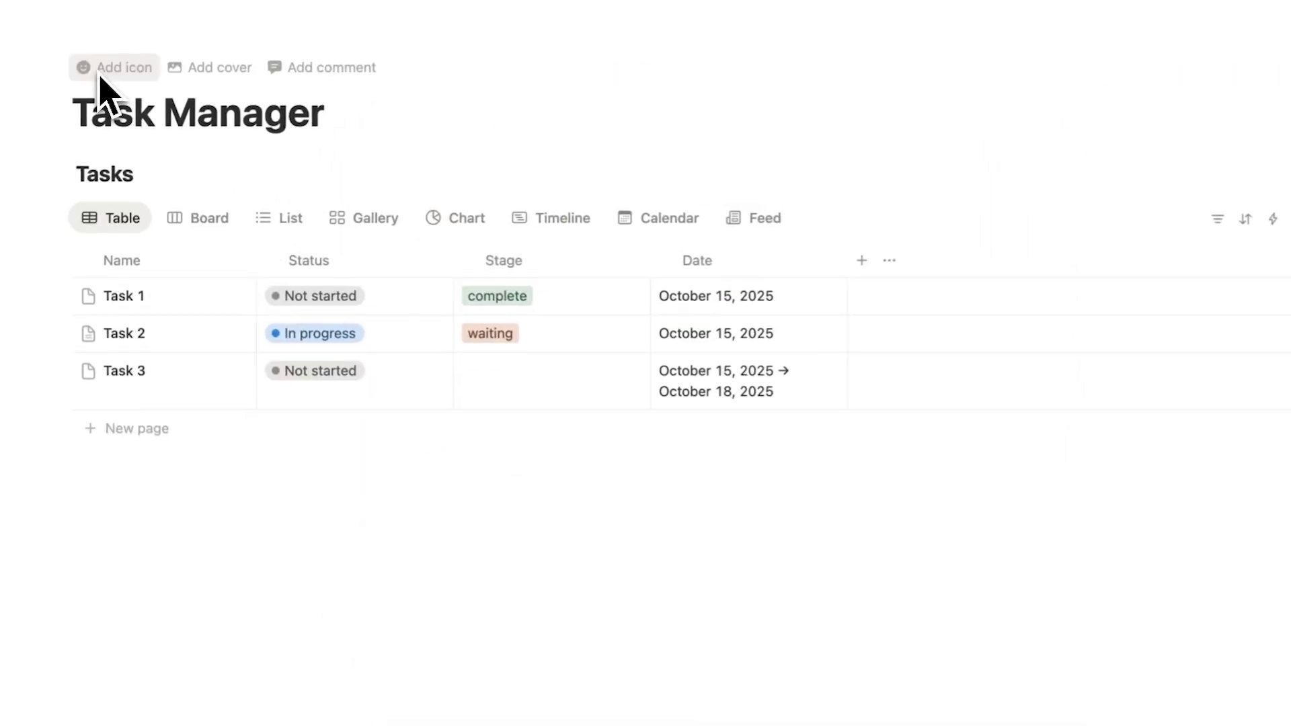
left_click(215, 372)
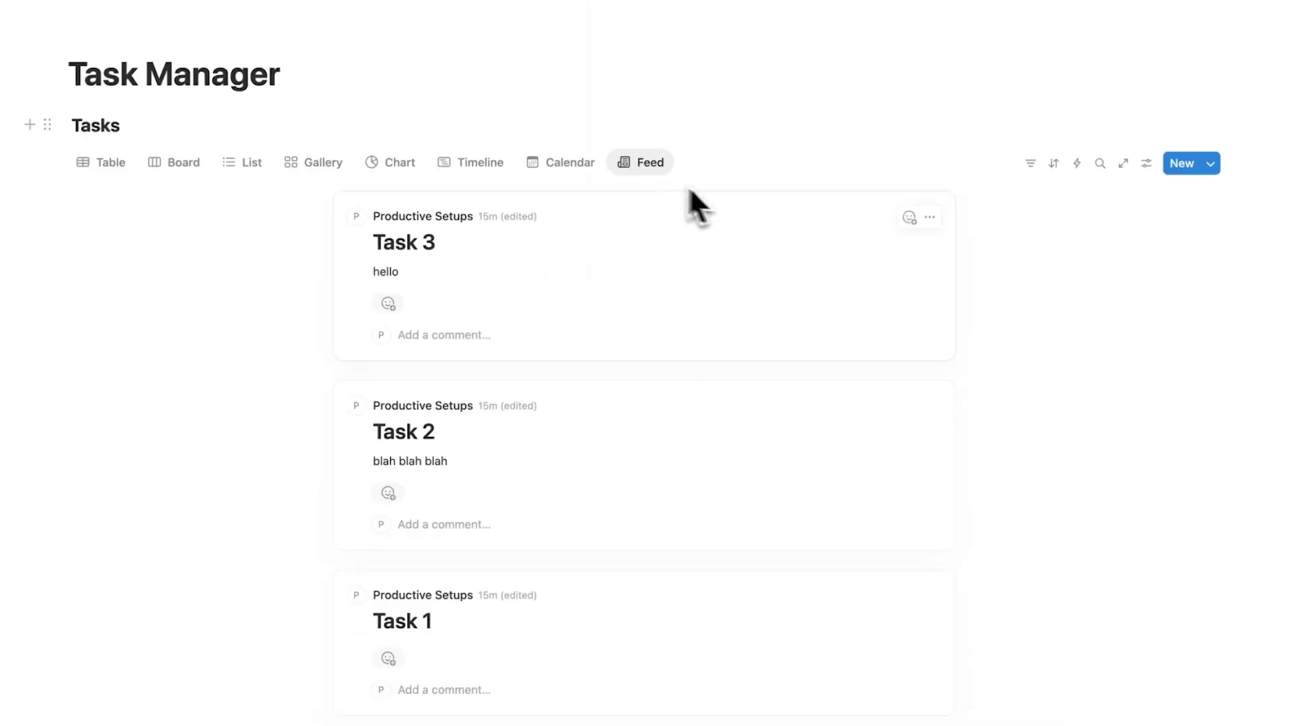
scroll(738, 222, "down", 3)
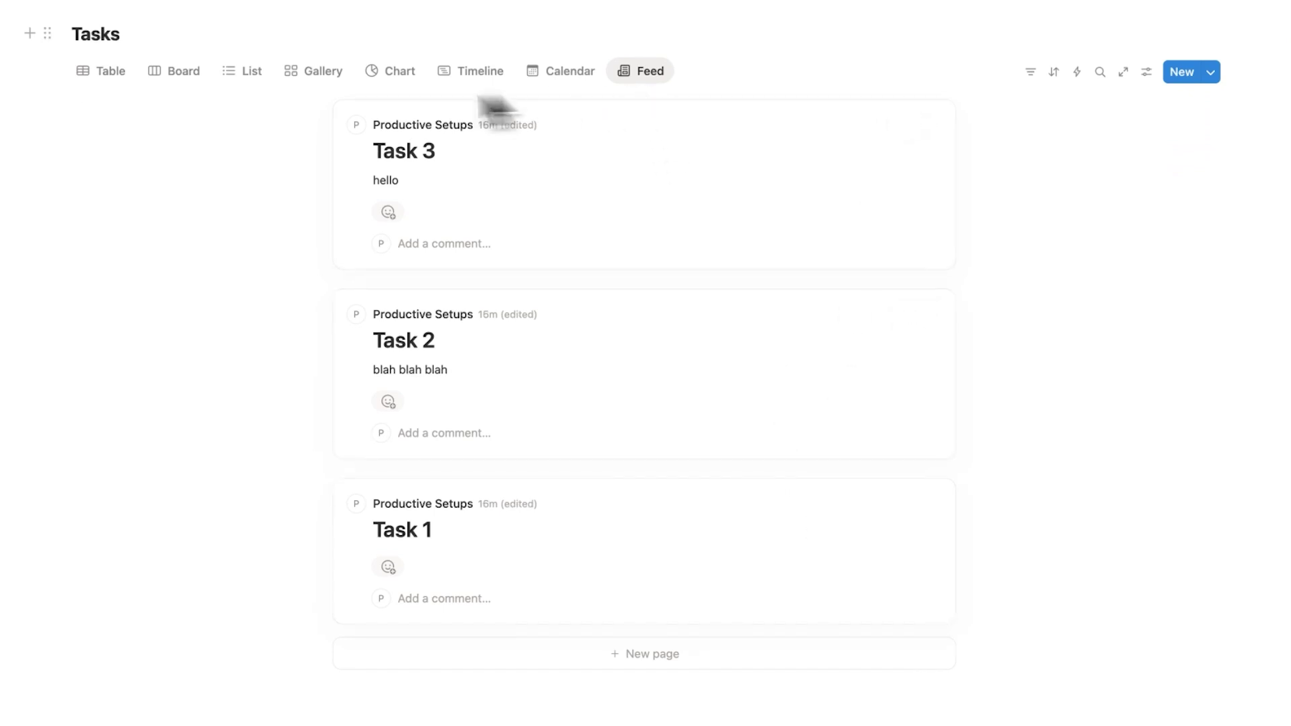
left_click_drag(324, 135, 101, 138)
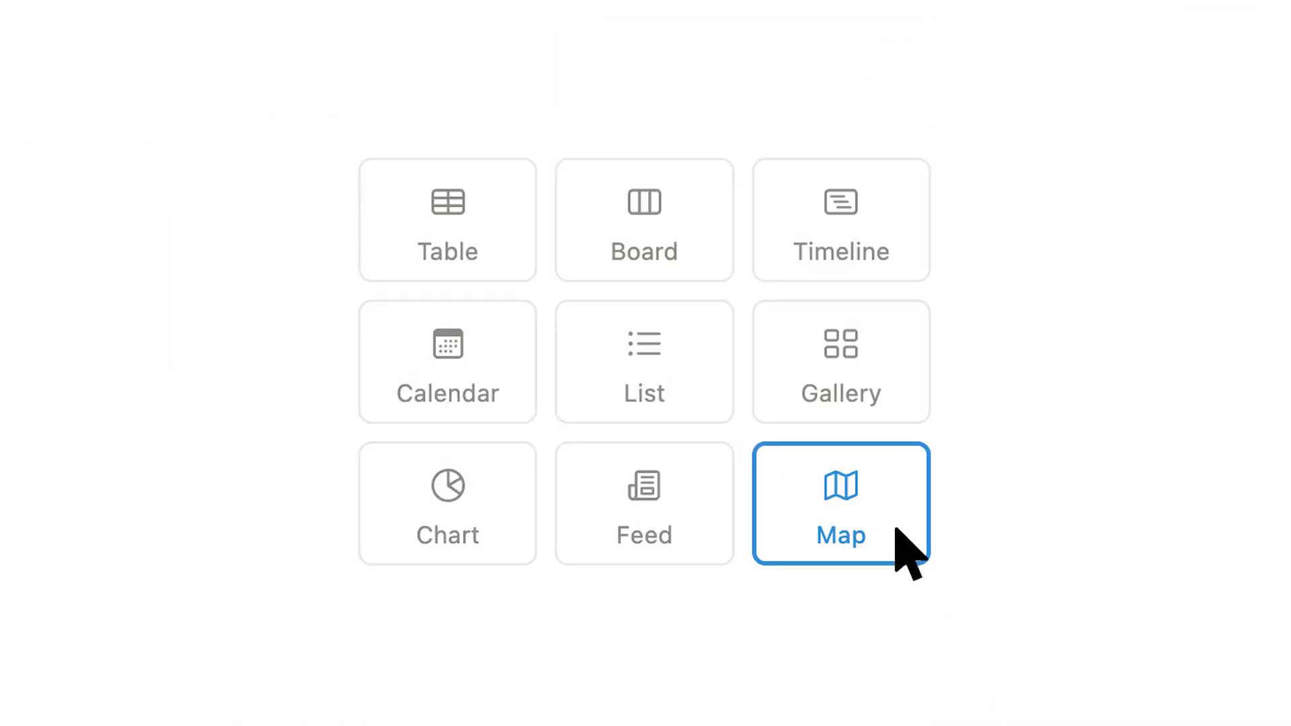
Step: Add a Map view to Tasks and return to the Table view
left_click(791, 190)
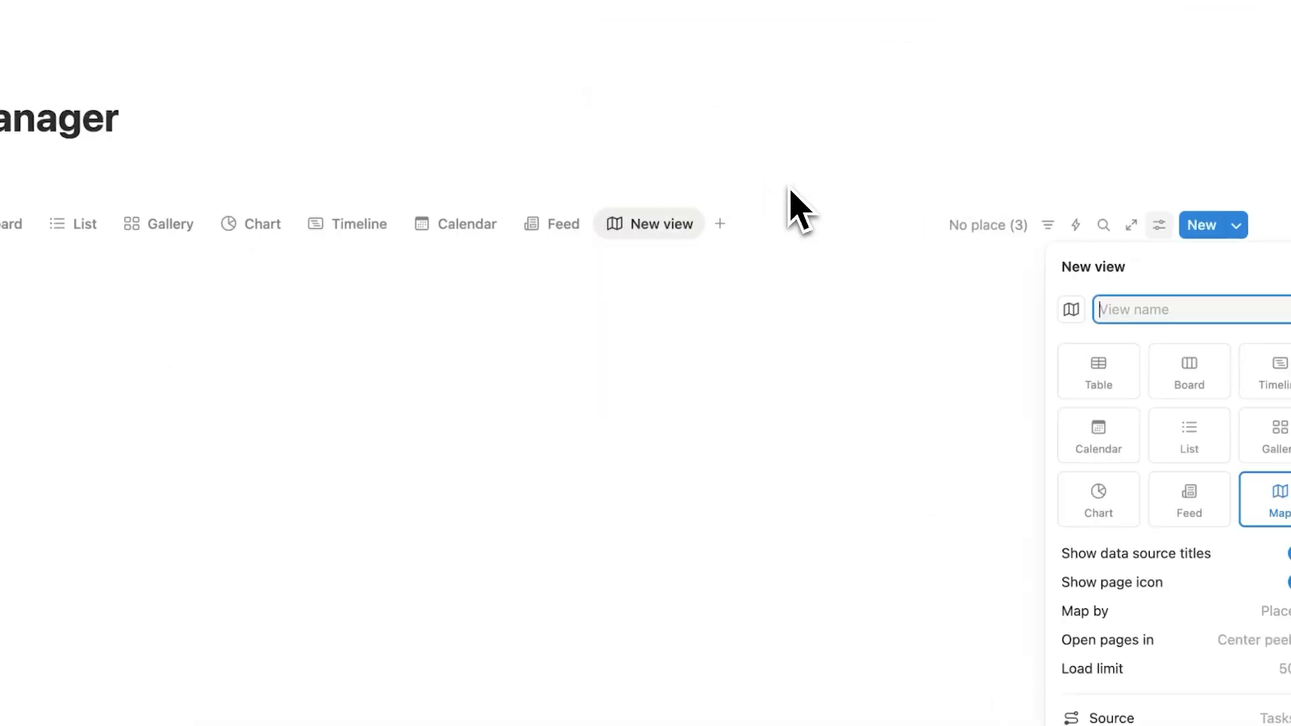
left_click(748, 112)
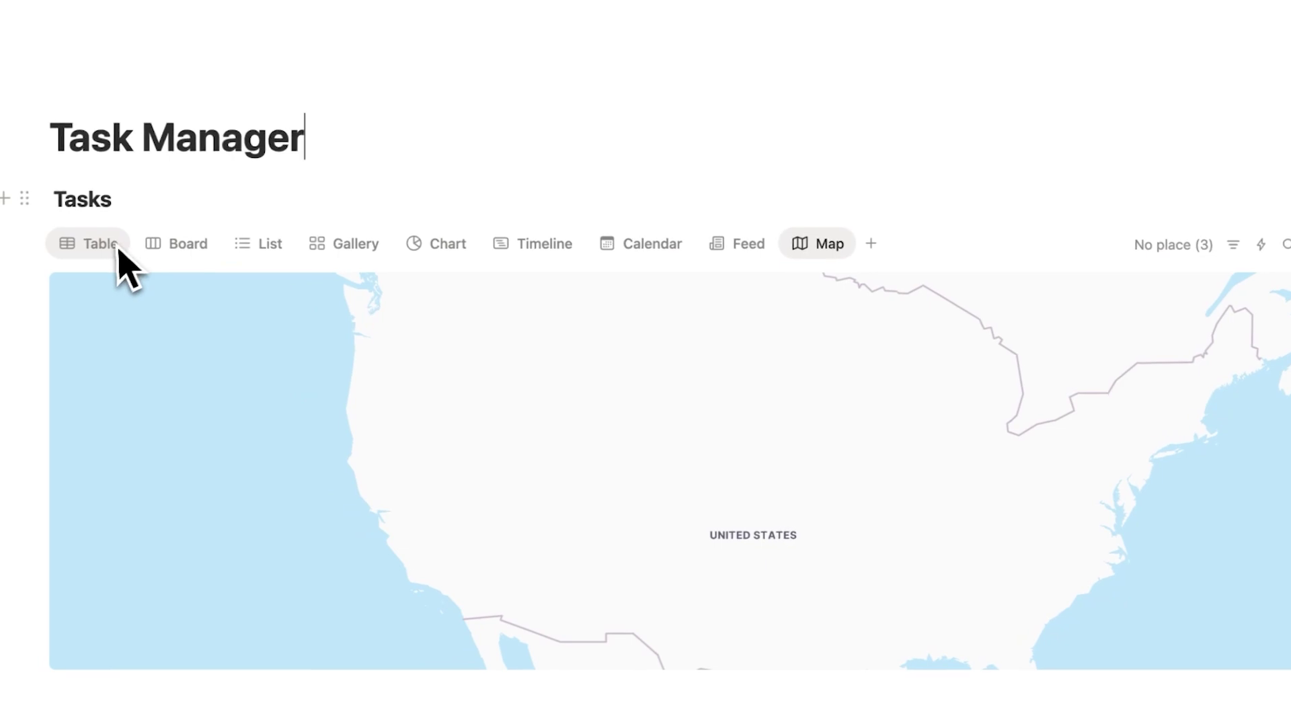
left_click(111, 248)
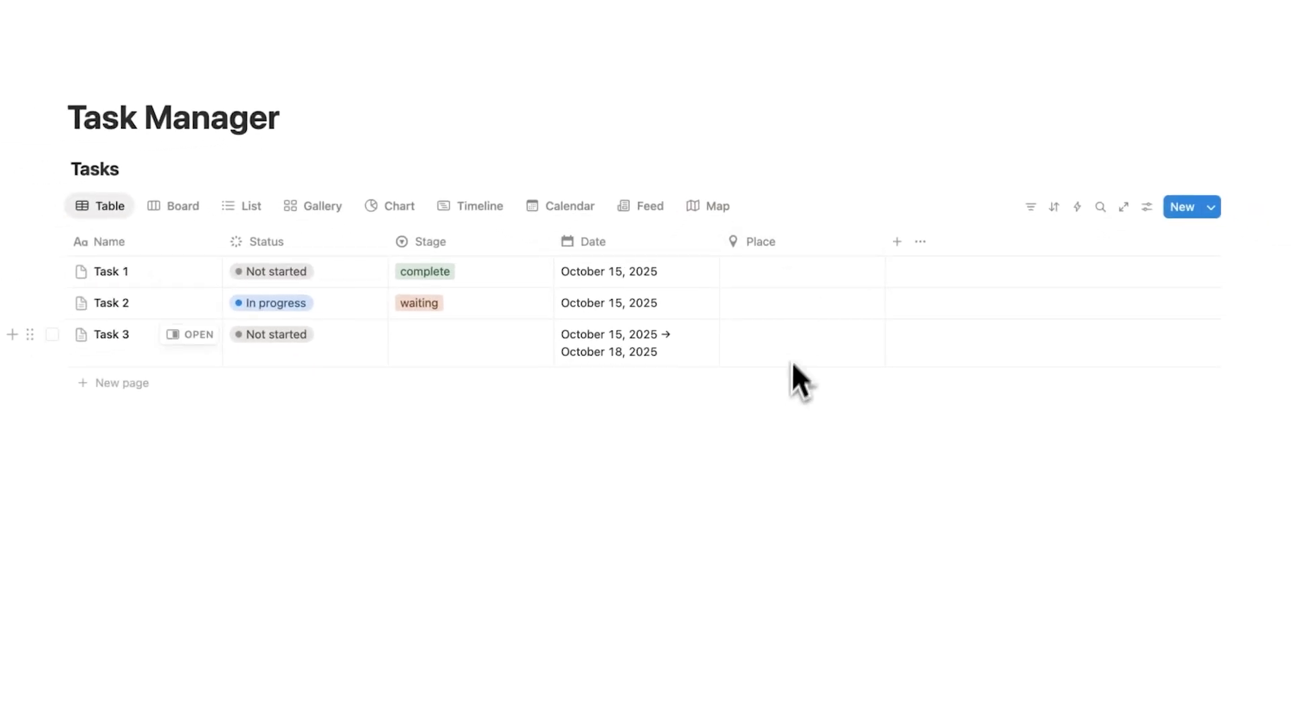
Step: Set Task 1's Place to Sydney Opera House
left_click(801, 272)
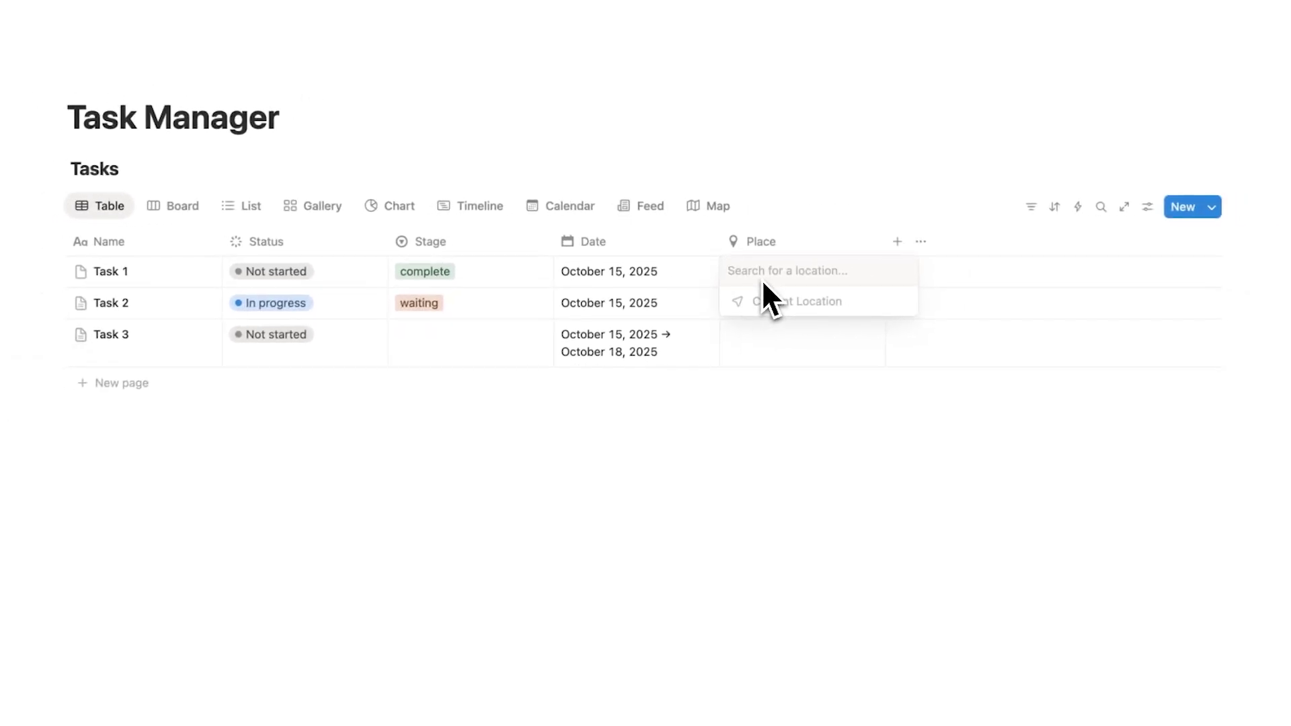
type("Syd")
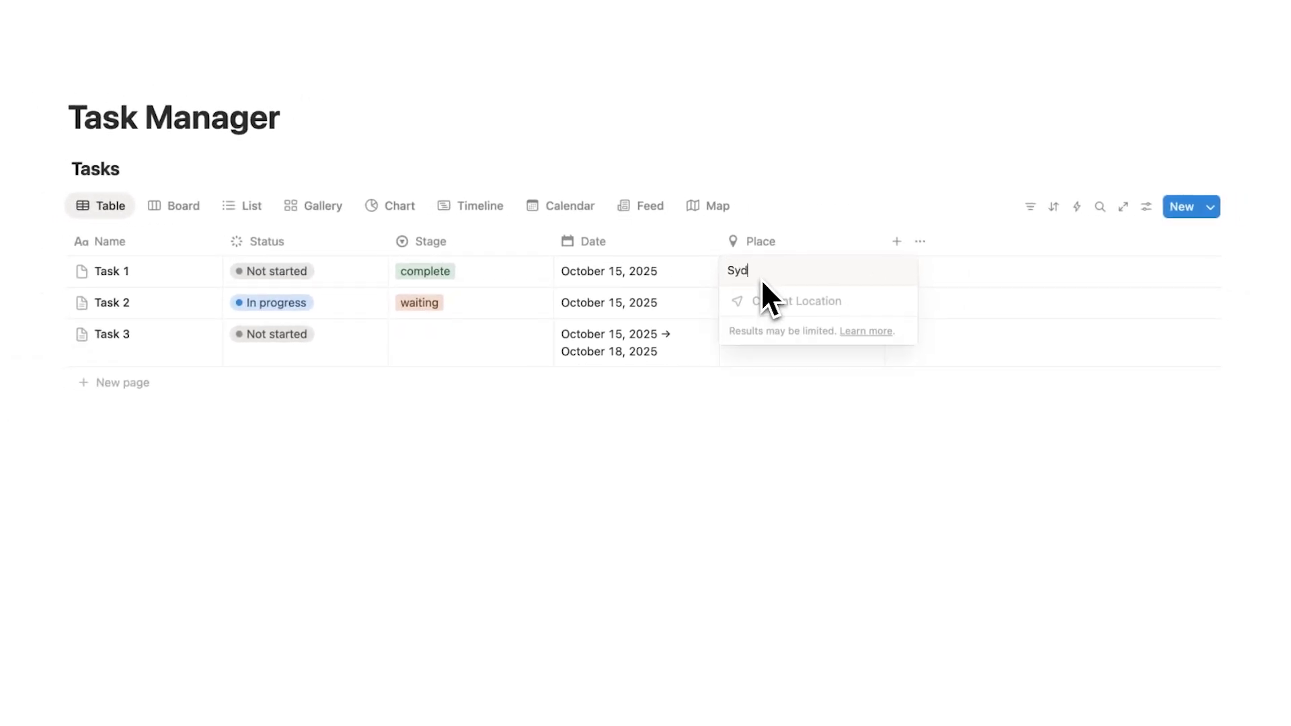
type("ney Opera House")
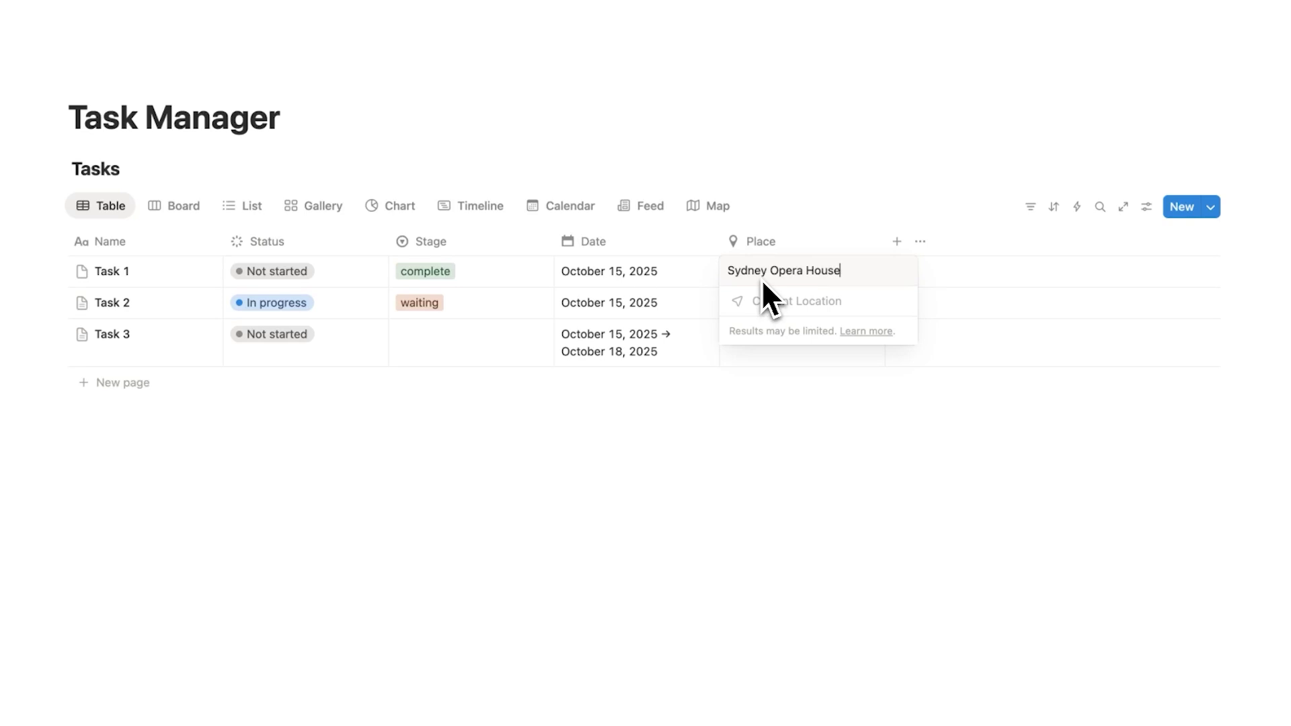
key("Return")
left_click(648, 446)
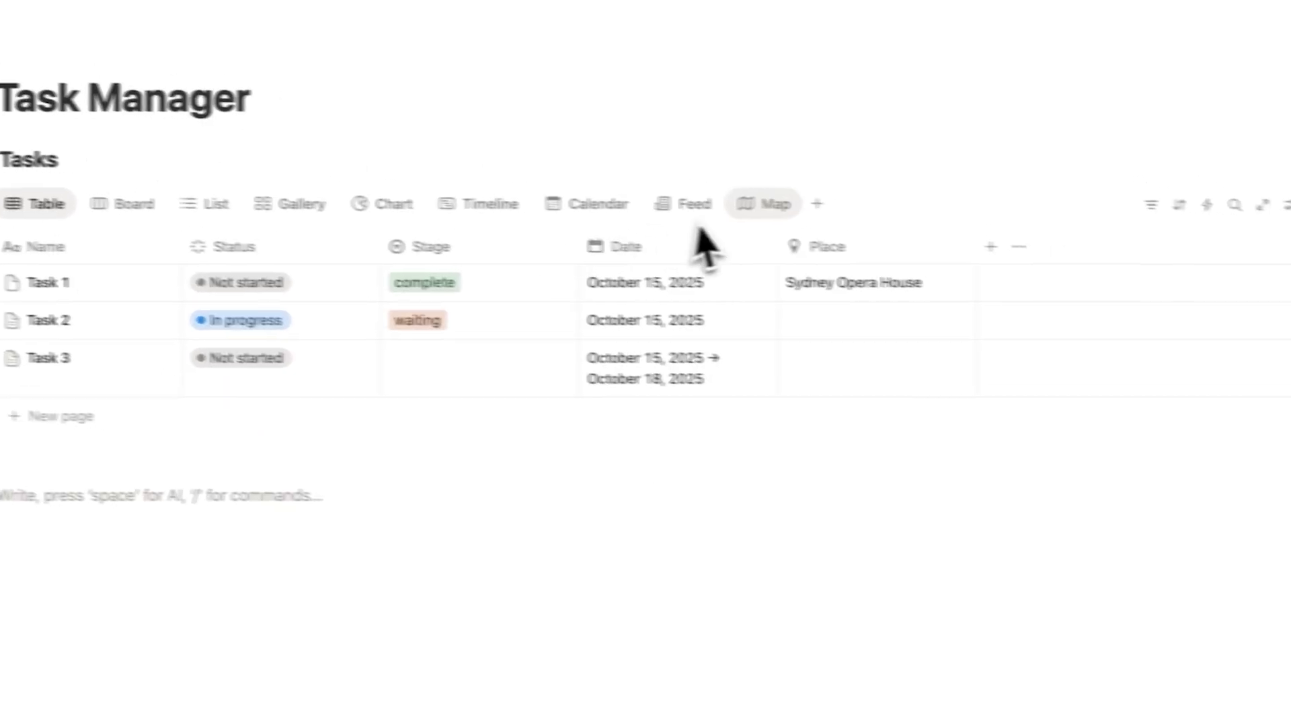
Step: View Task 1 pinned near the Sydney Opera House on the Map view
left_click(683, 202)
mouse_move(603, 406)
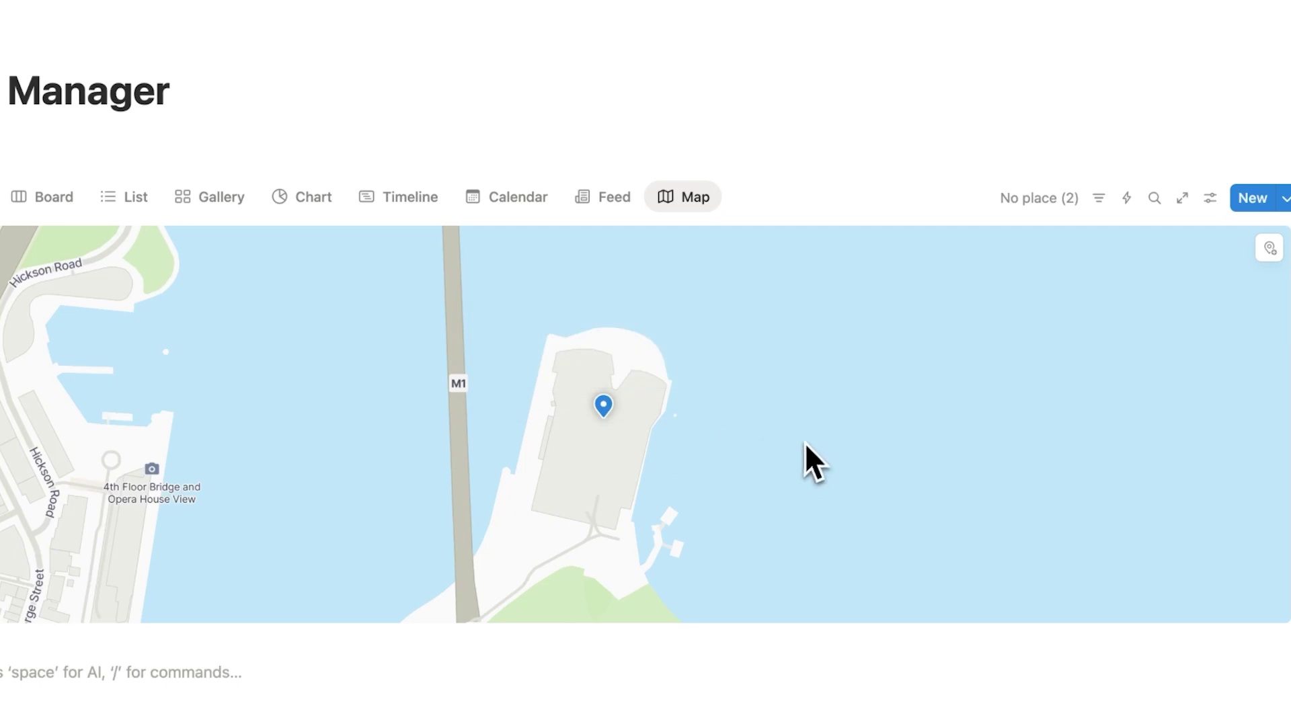
scroll(805, 442, "down", 2)
scroll(814, 426, "down", 3)
scroll(773, 432, "down", 5)
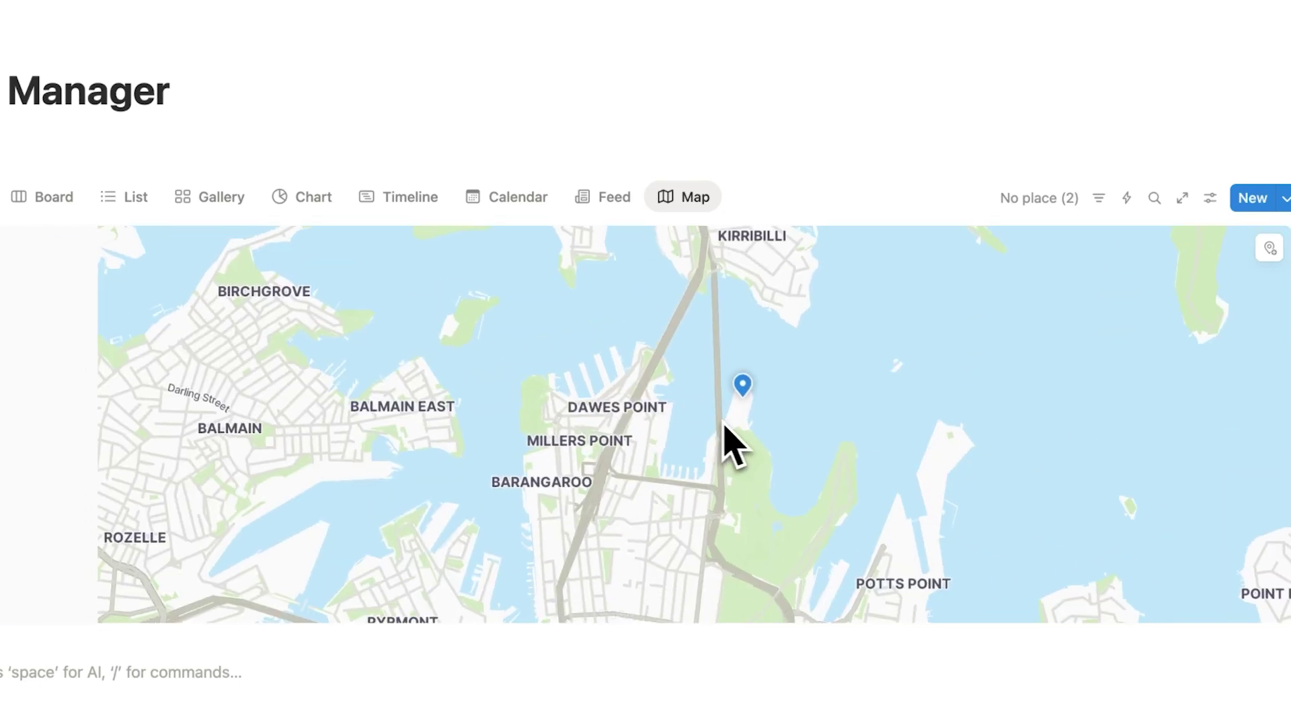
scroll(724, 432, "down", 3)
scroll(769, 453, "down", 3)
scroll(807, 444, "down", 1)
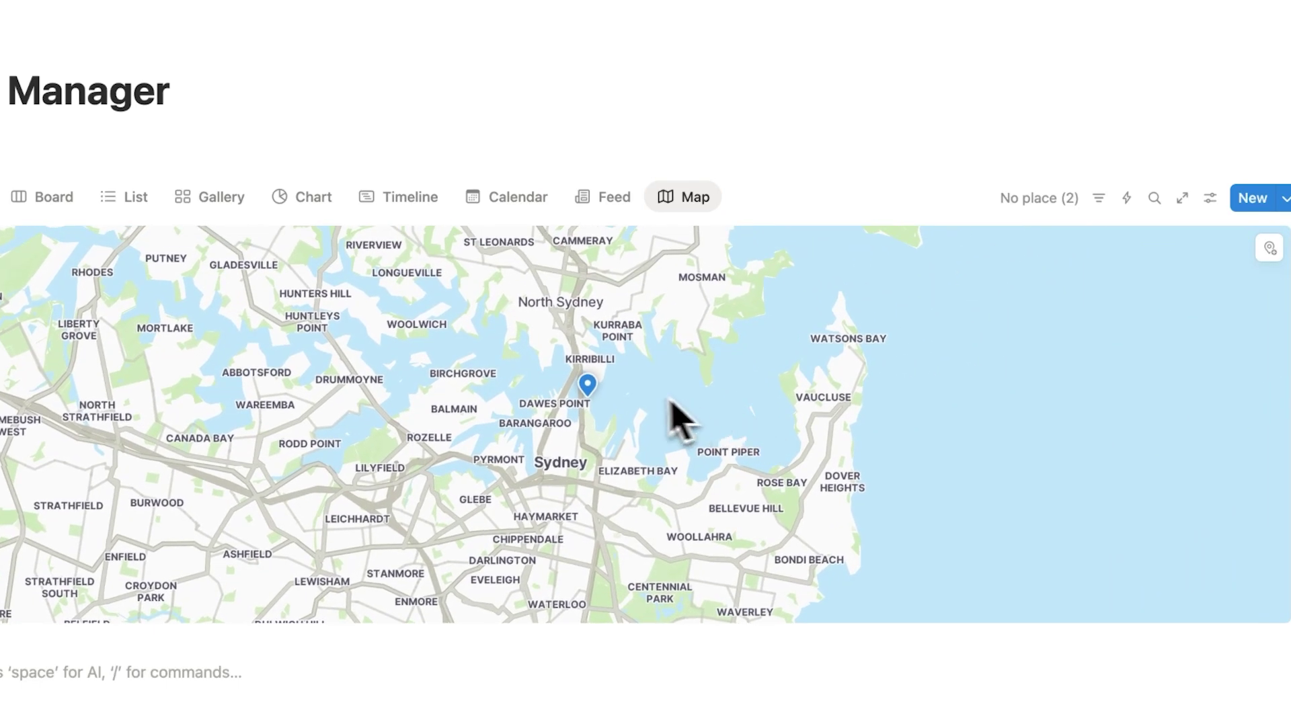
scroll(639, 418, "up", 3)
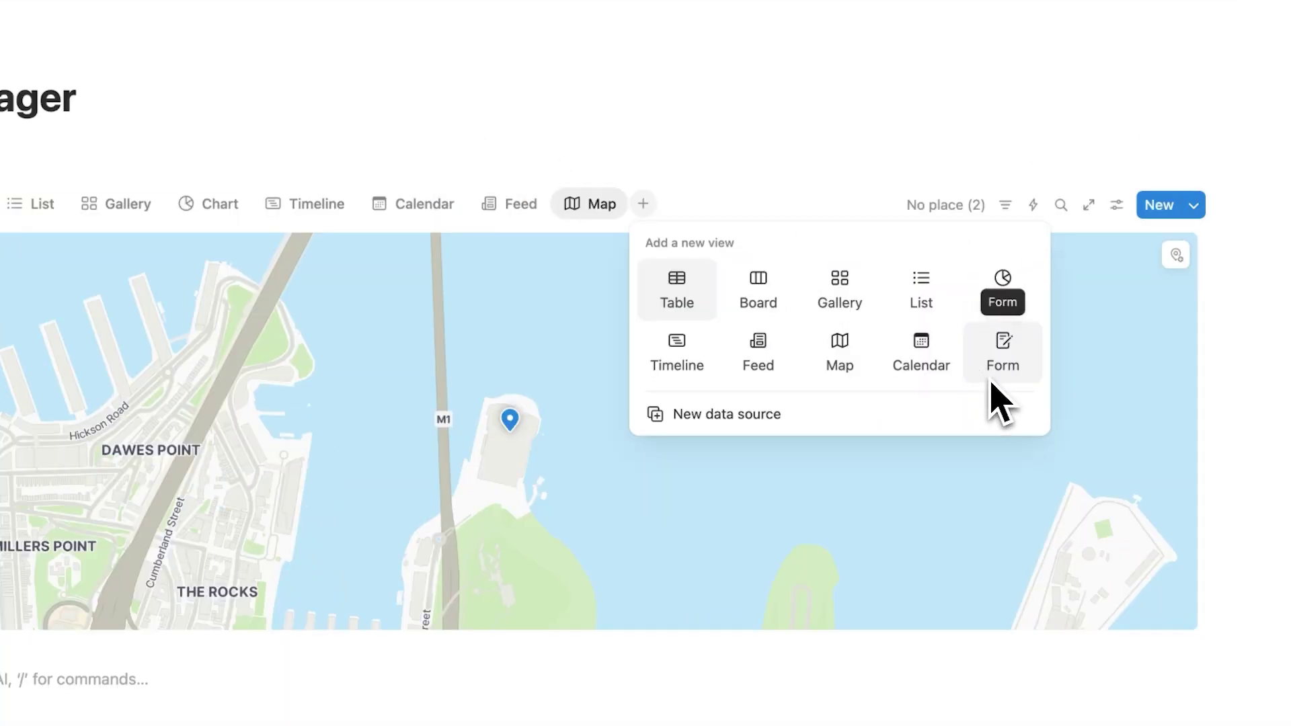
Step: Delete the Tasks form view and insert a standalone Form – Database below the table via /form
left_click(990, 382)
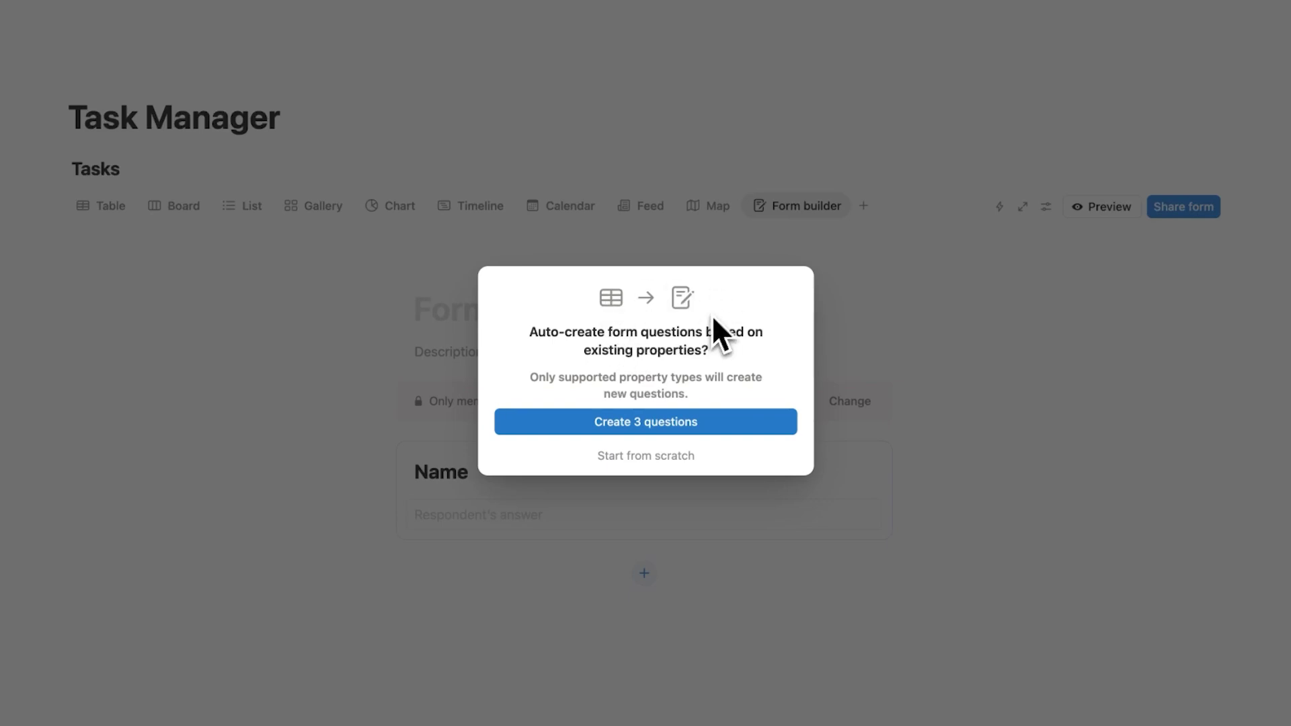
left_click(700, 244)
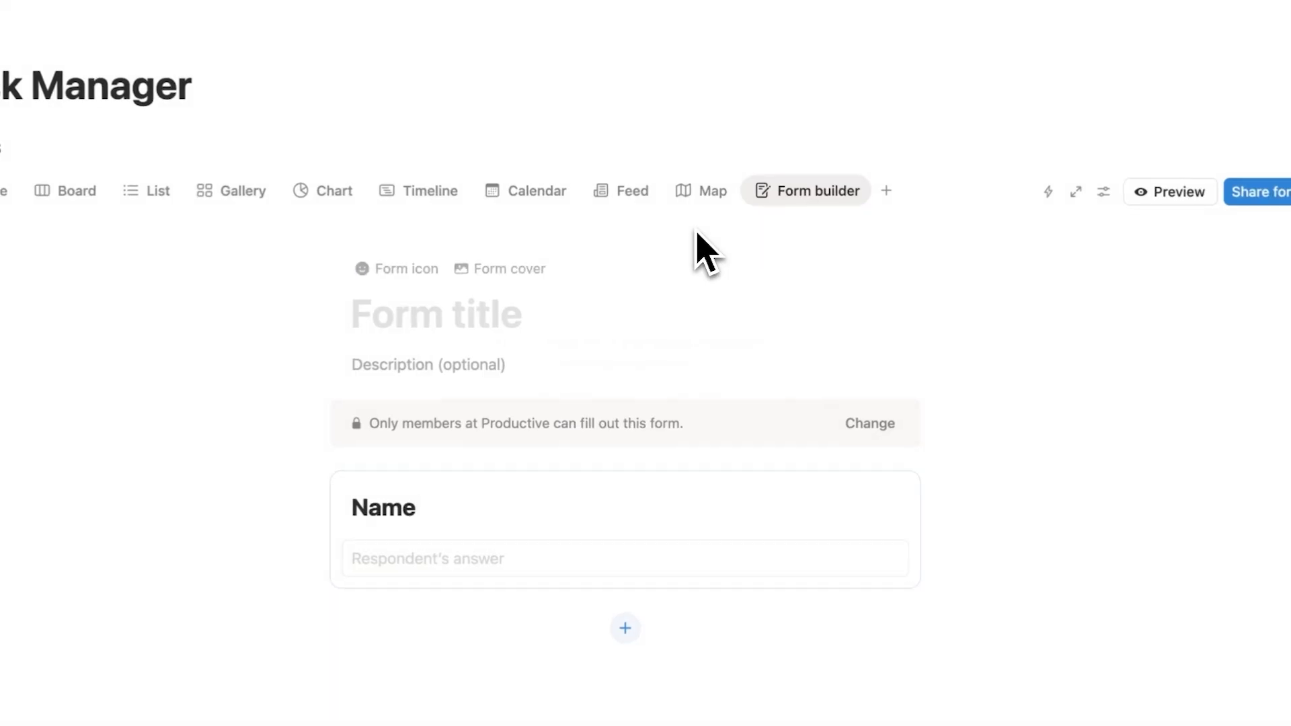
left_click(804, 193)
left_click(818, 444)
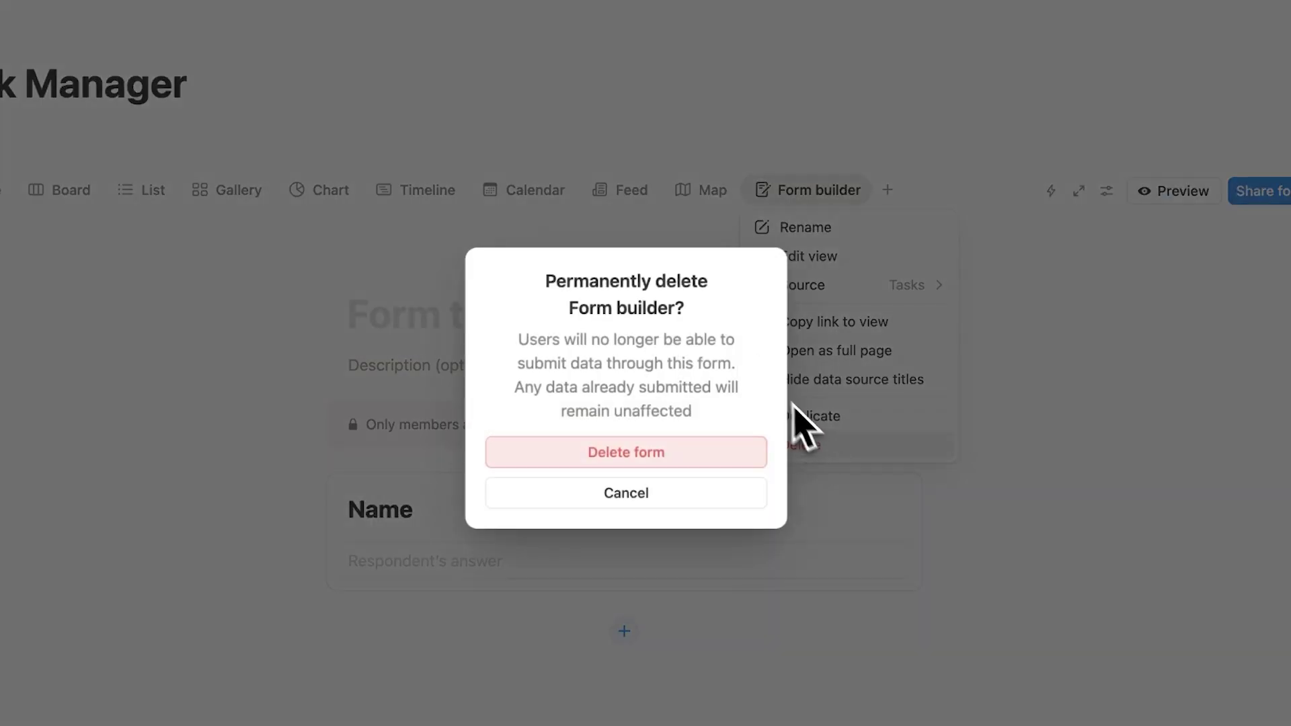
left_click(704, 453)
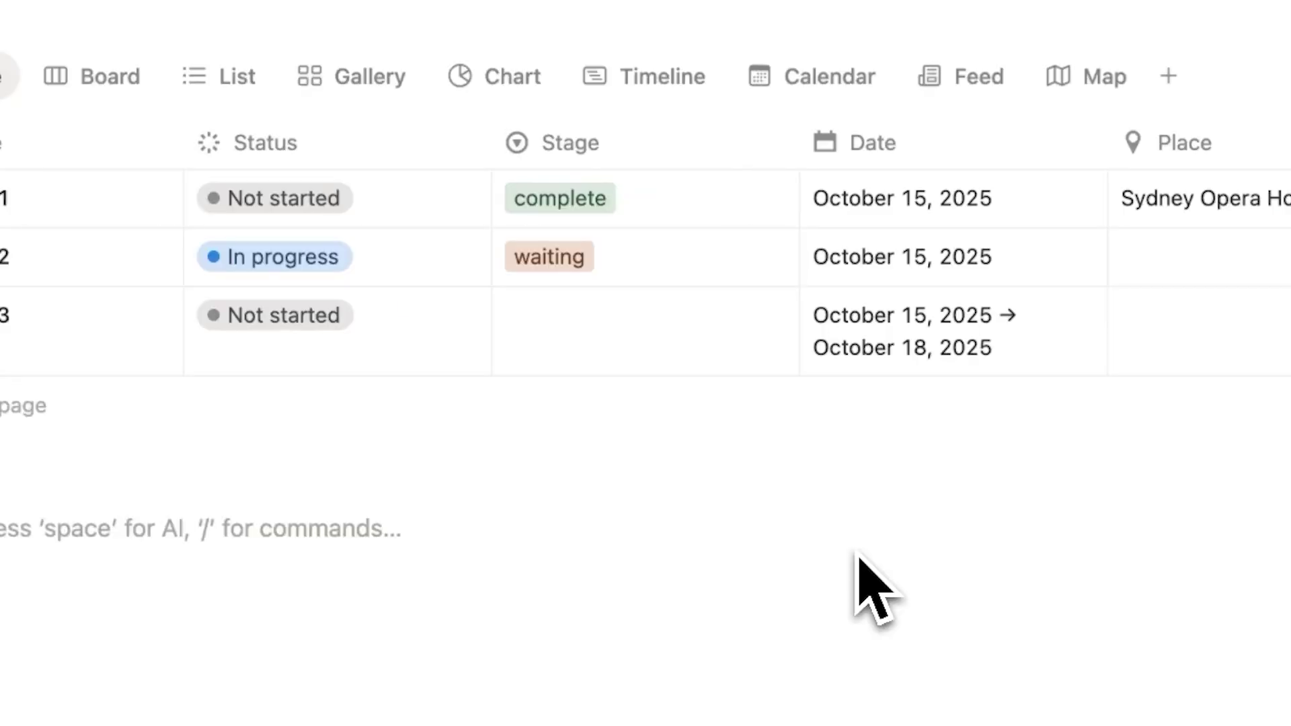
type("/for")
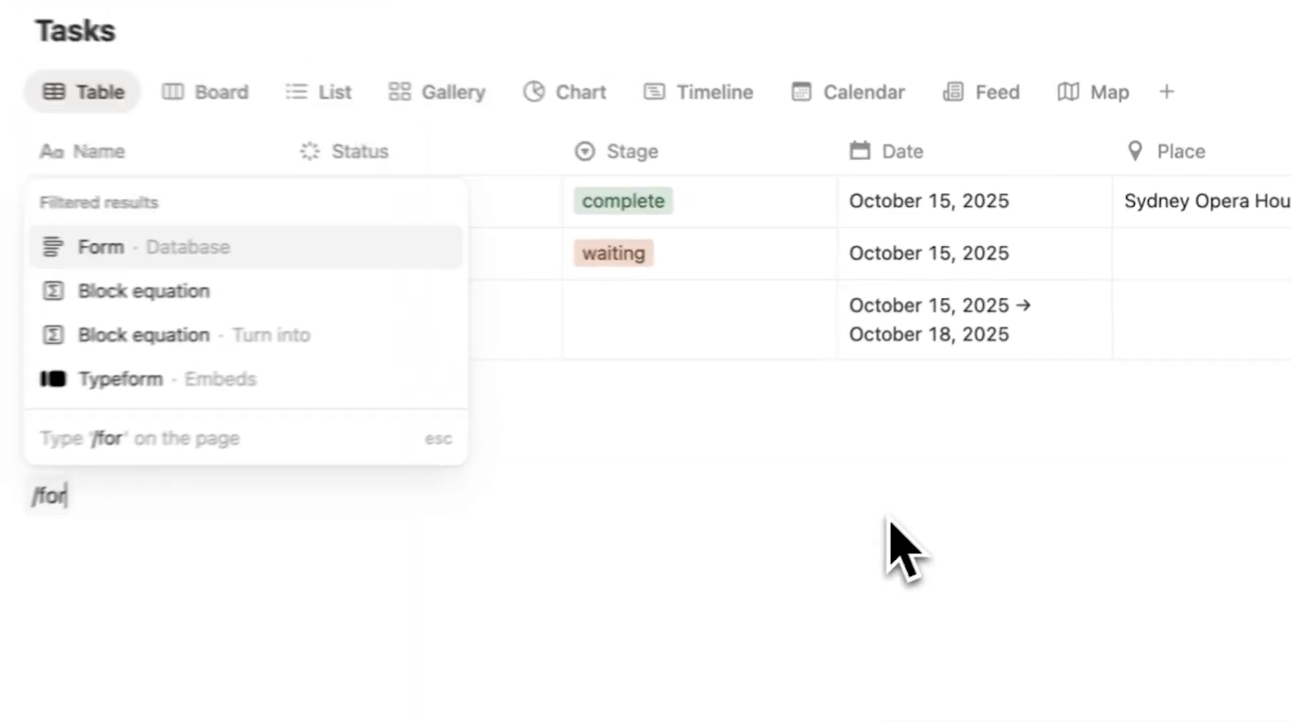
type("m")
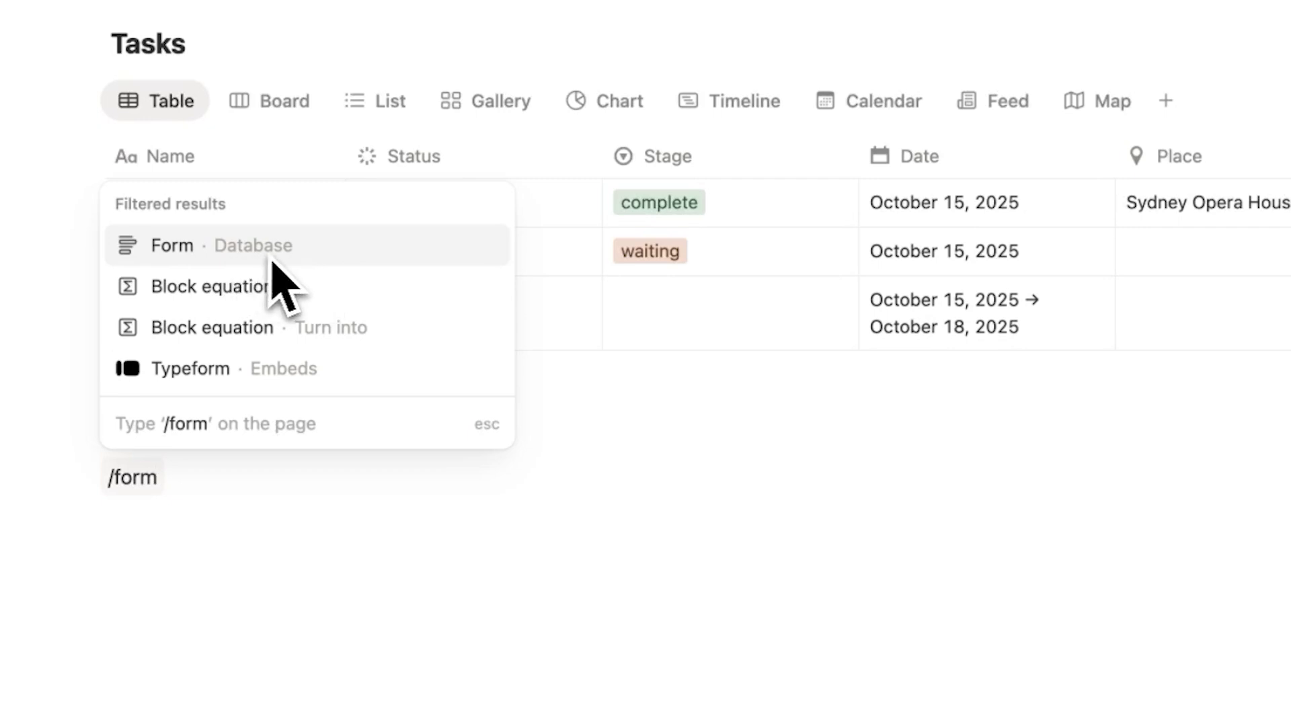
left_click(296, 261)
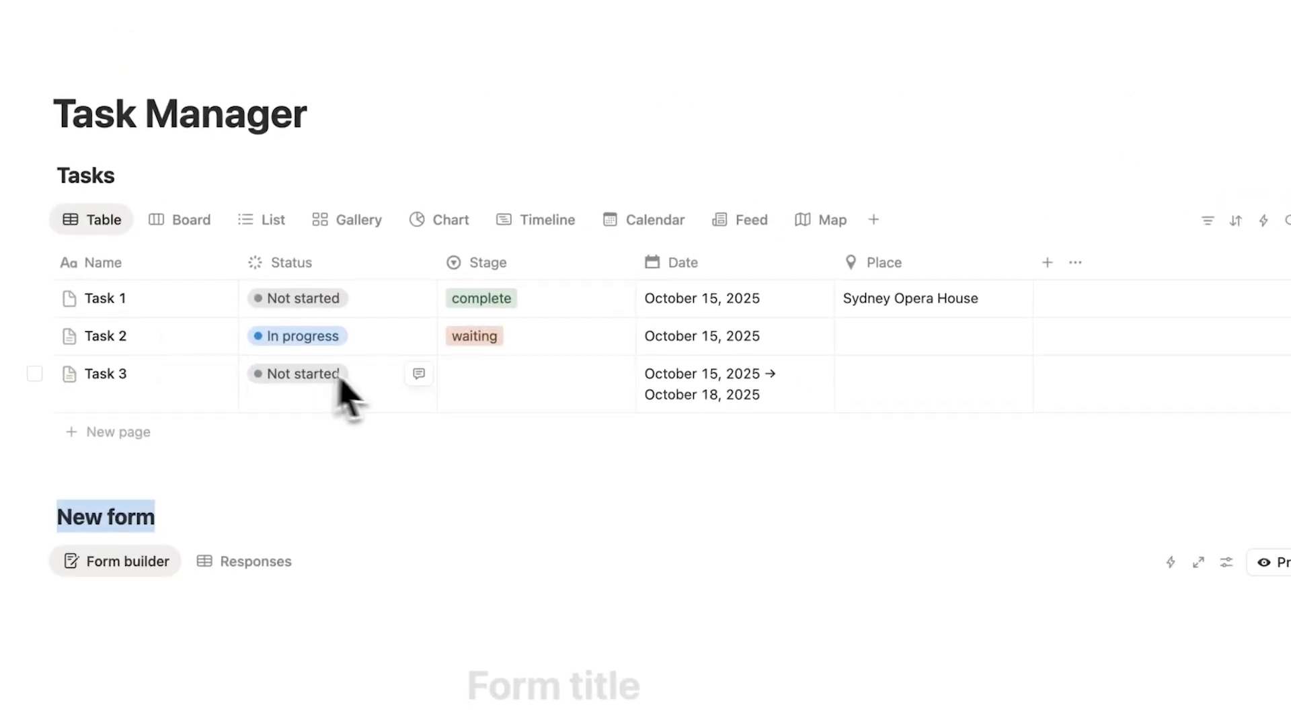
Step: Title the form 'Party Invite' and make it fillable by anyone on the web with the link
type("Party I")
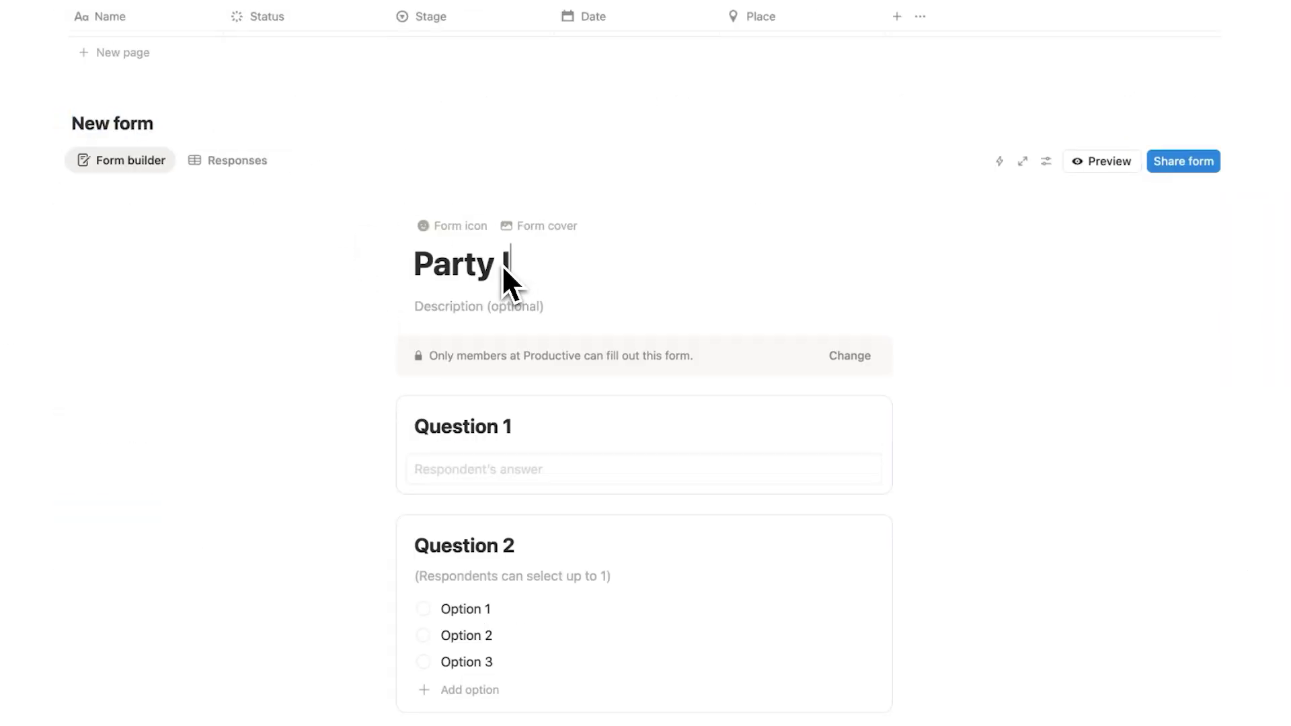
type("nvite")
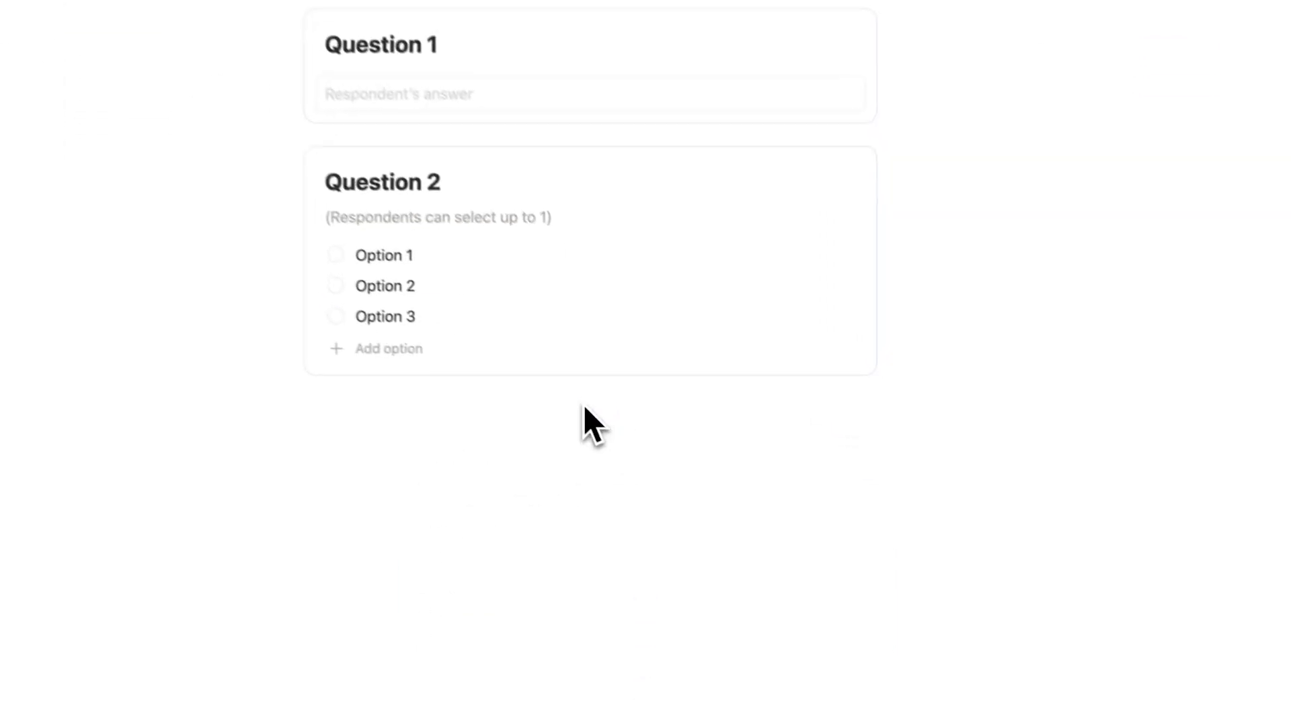
left_click(644, 440)
key("Escape")
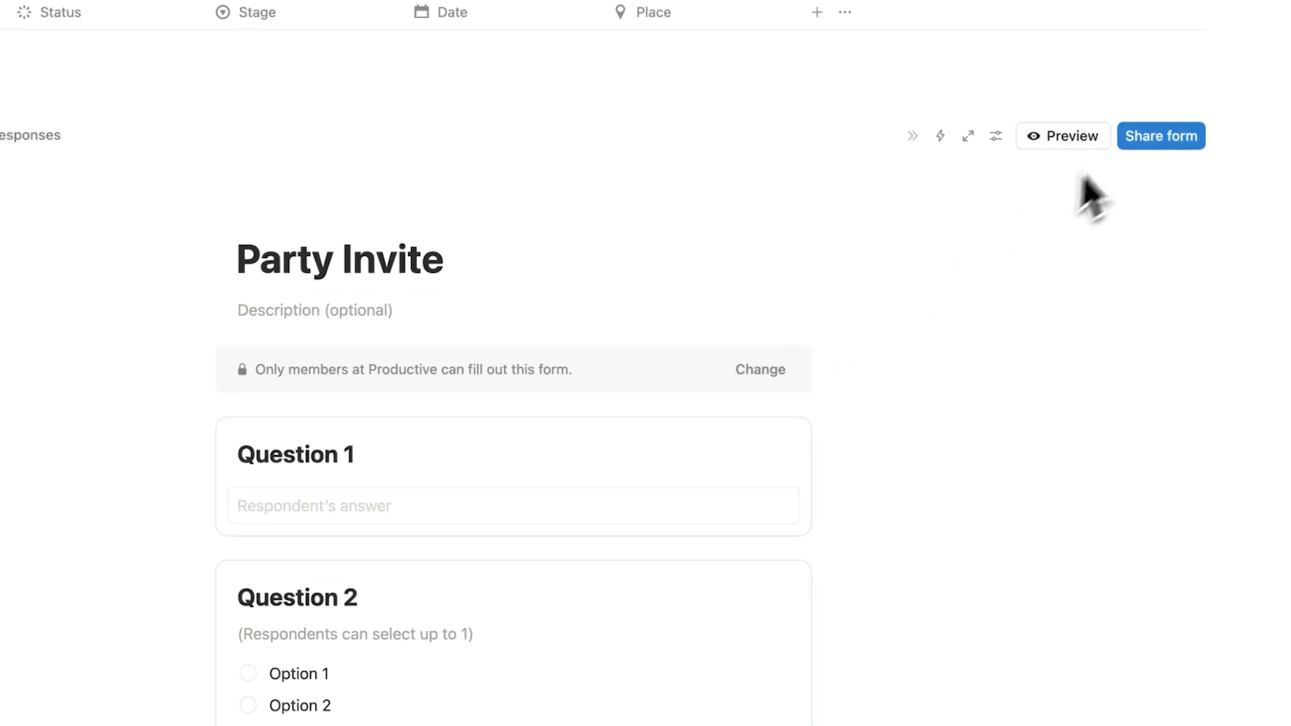
left_click(1175, 144)
left_click(1157, 146)
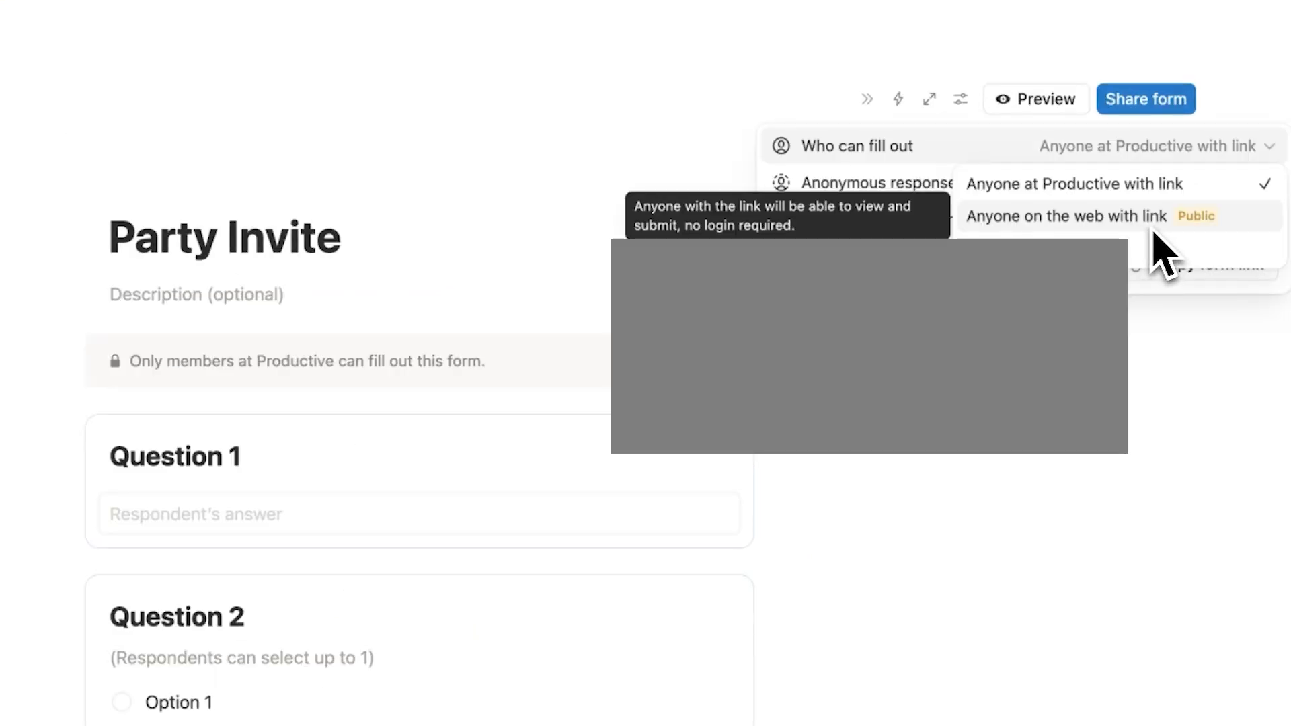
left_click(1155, 222)
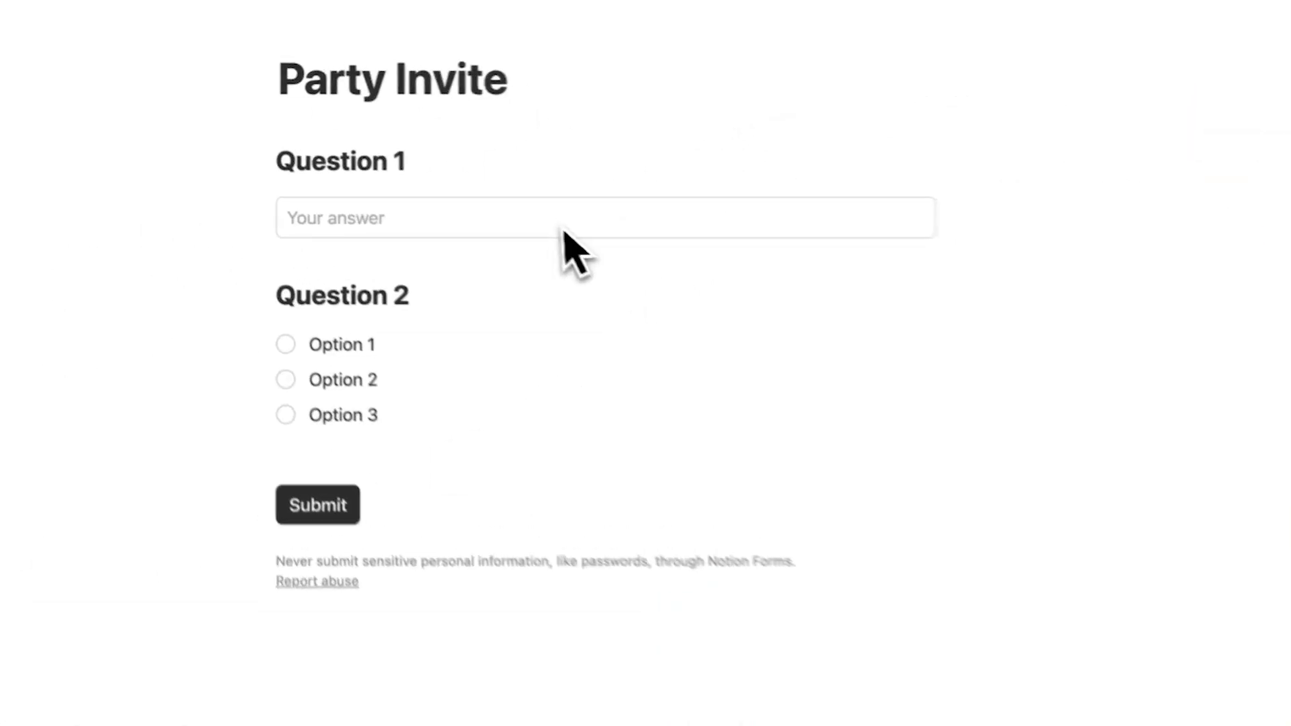
Step: Submit a test response with 'test' for Question 1 and Option 1 for Question 2
left_click(579, 214)
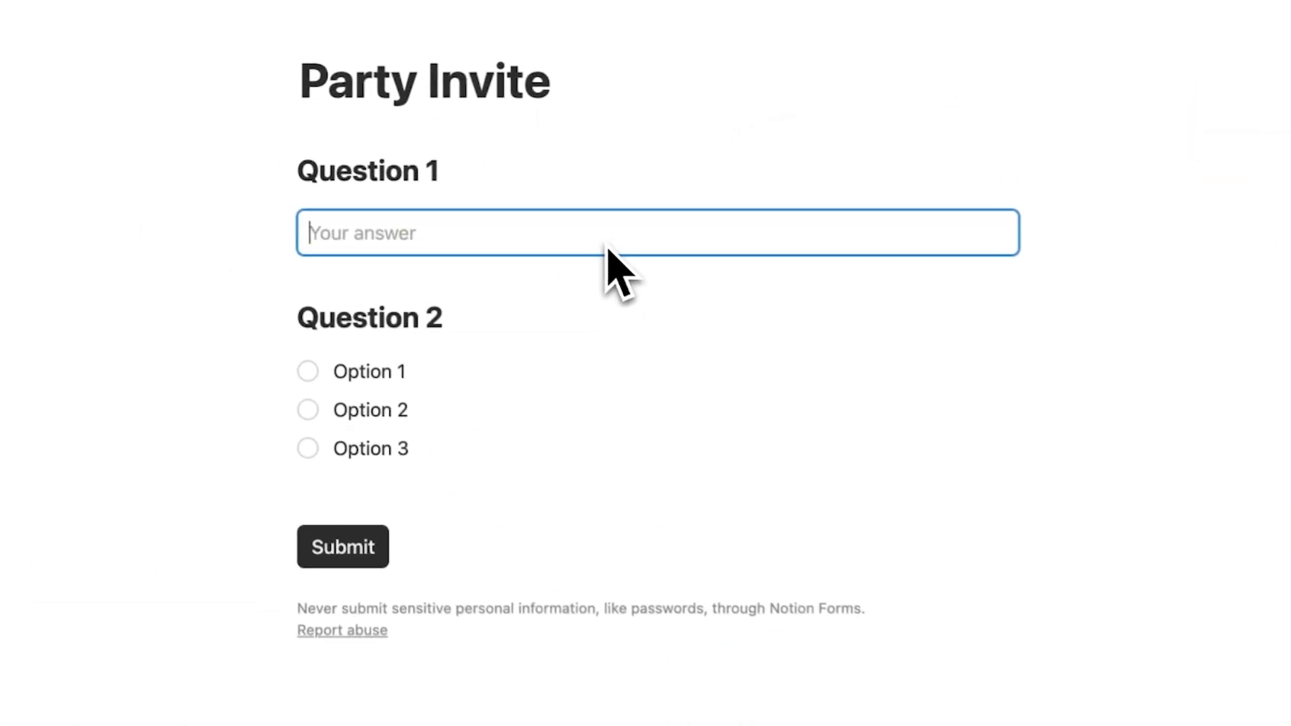
type("test")
left_click(311, 376)
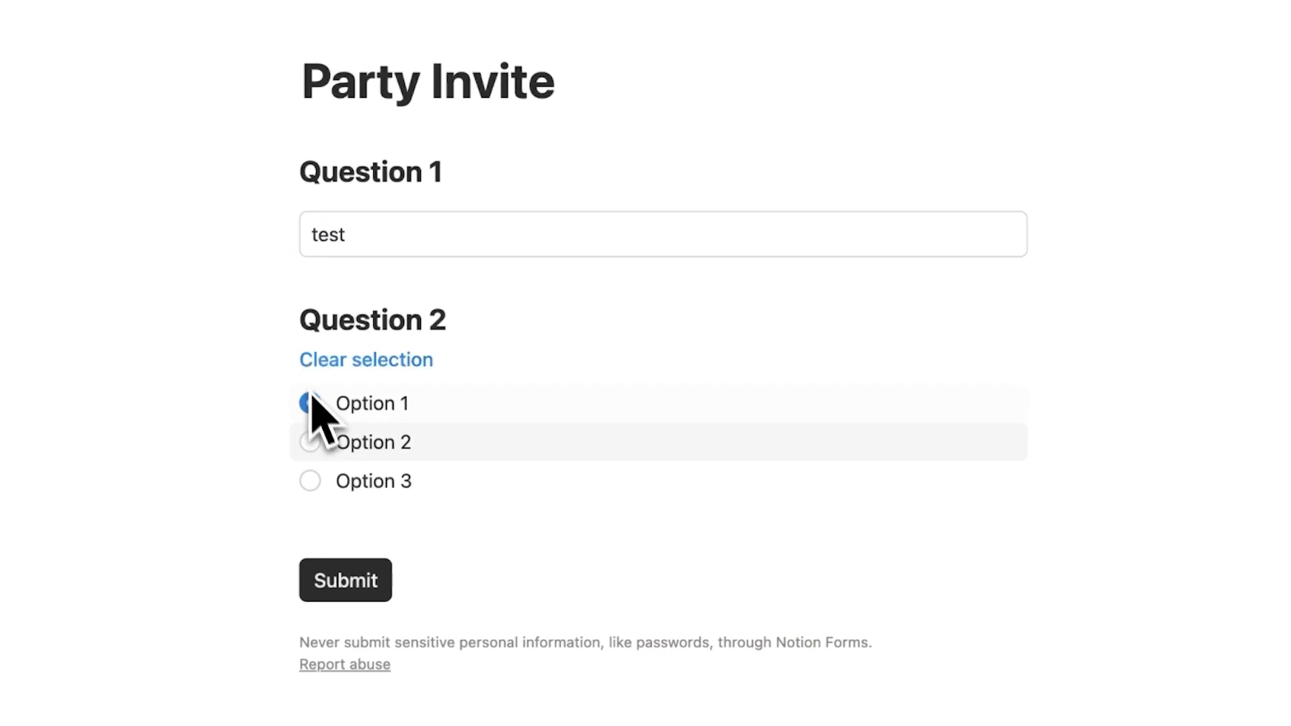
left_click(343, 585)
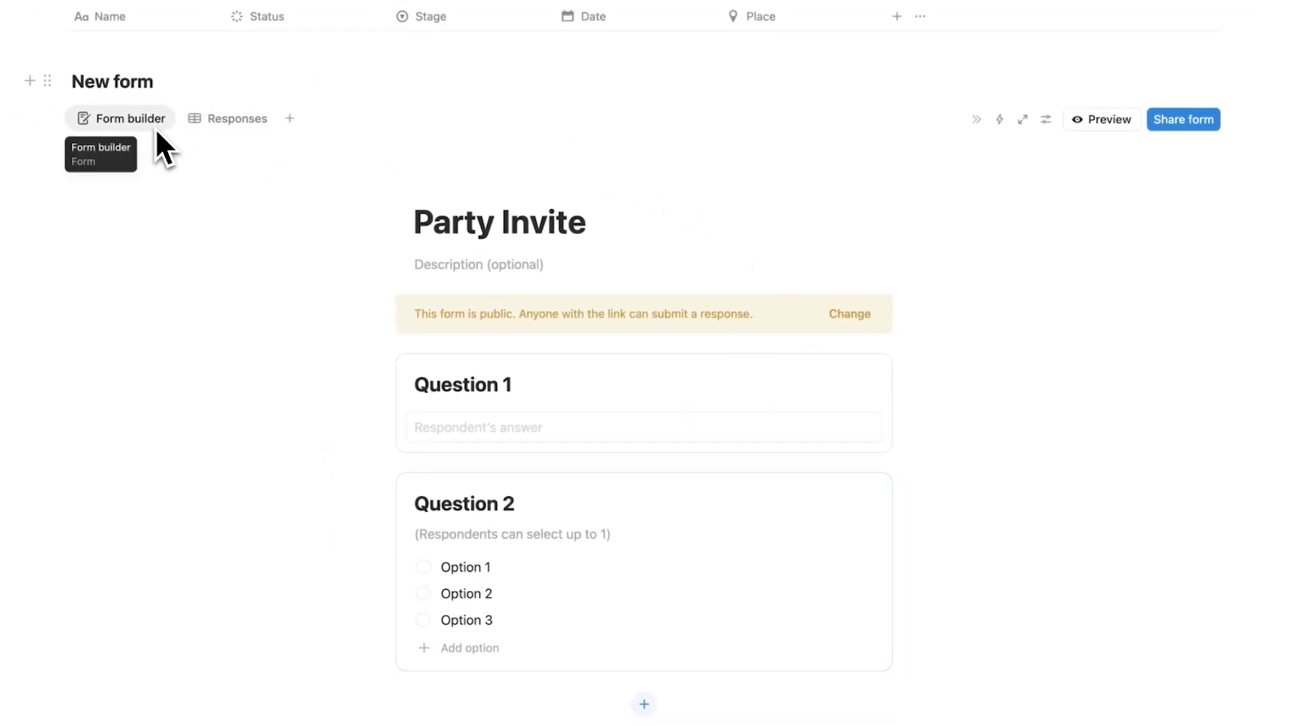
Step: Check the anonymous Option 1 test response in Responses, then select the New form heading to rename it Form
left_click(224, 123)
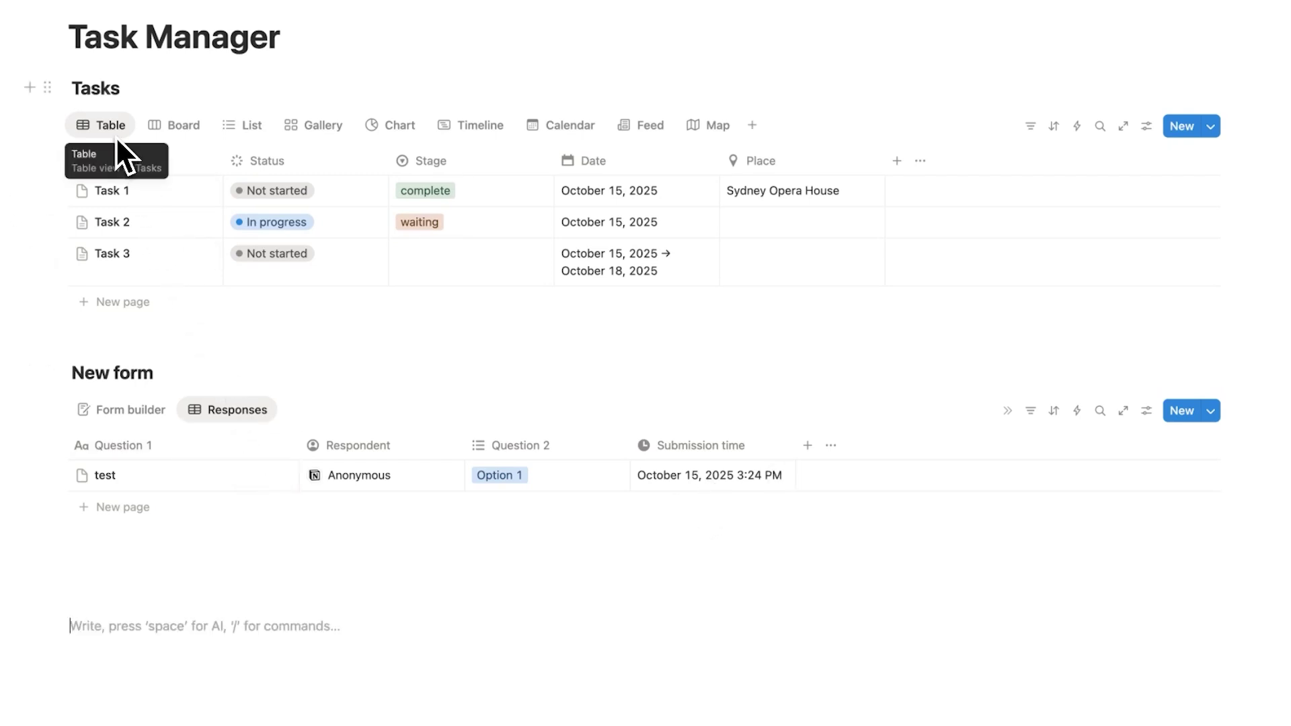
left_click(132, 414)
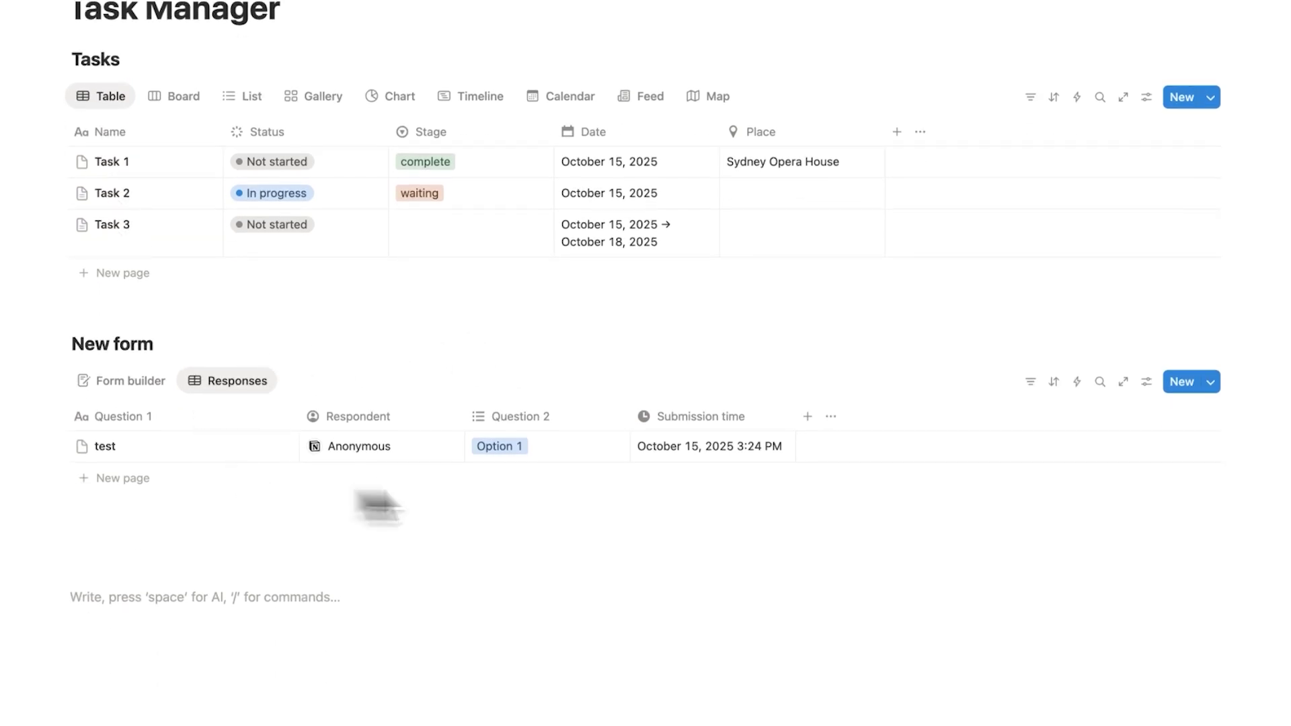
triple_click(164, 353)
type("Form")
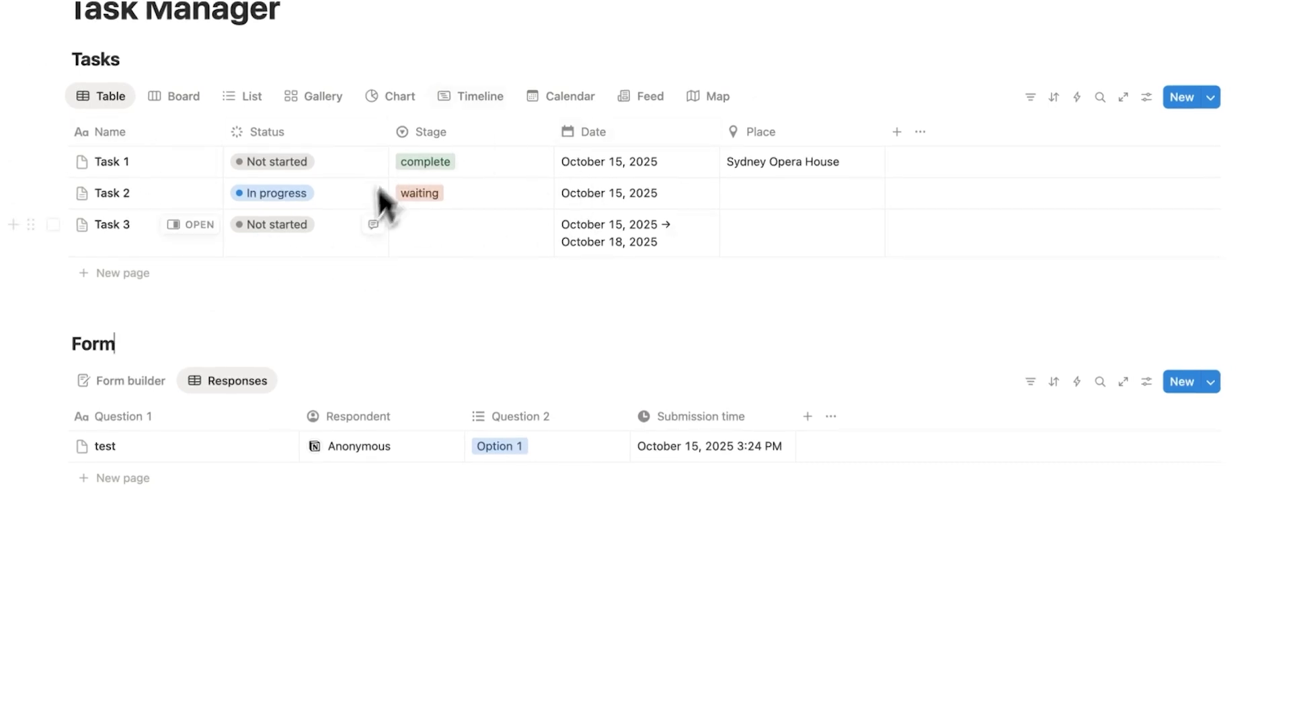
Step: Preview the Tasks database as board, list and gallery, then return to the table
left_click(189, 96)
left_click(269, 72)
left_click(366, 75)
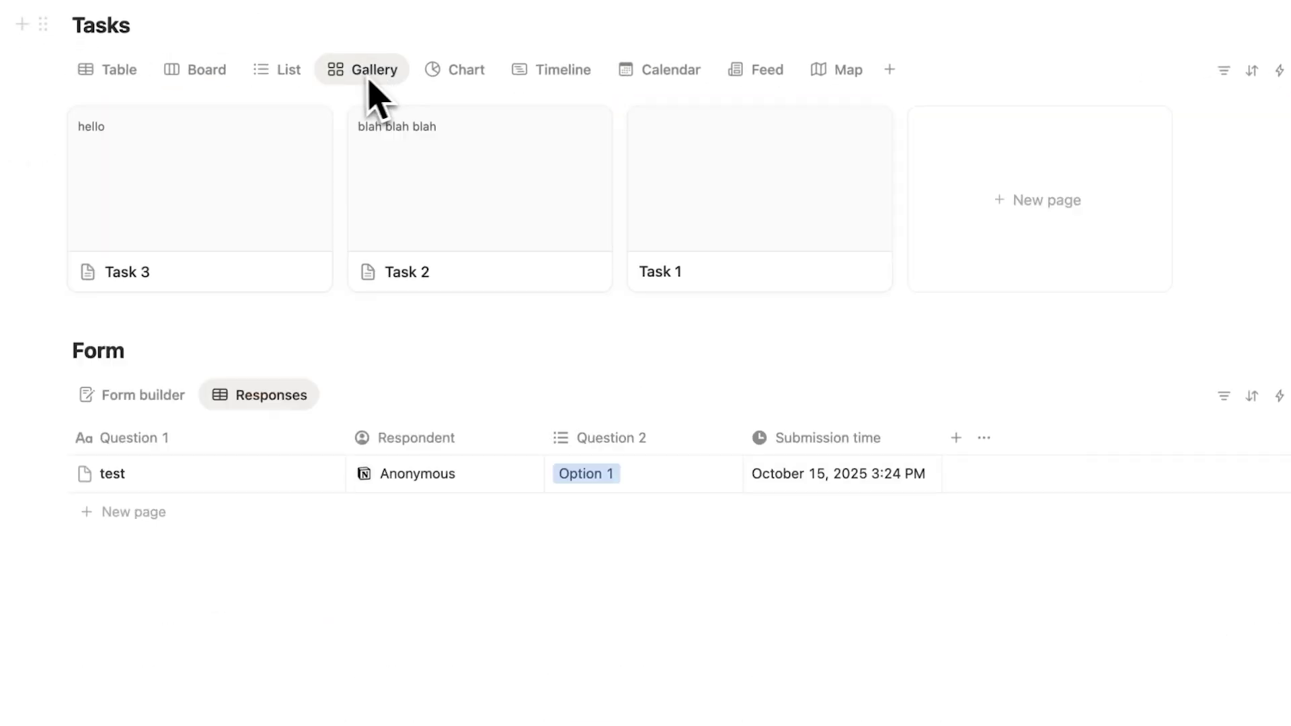
left_click(126, 74)
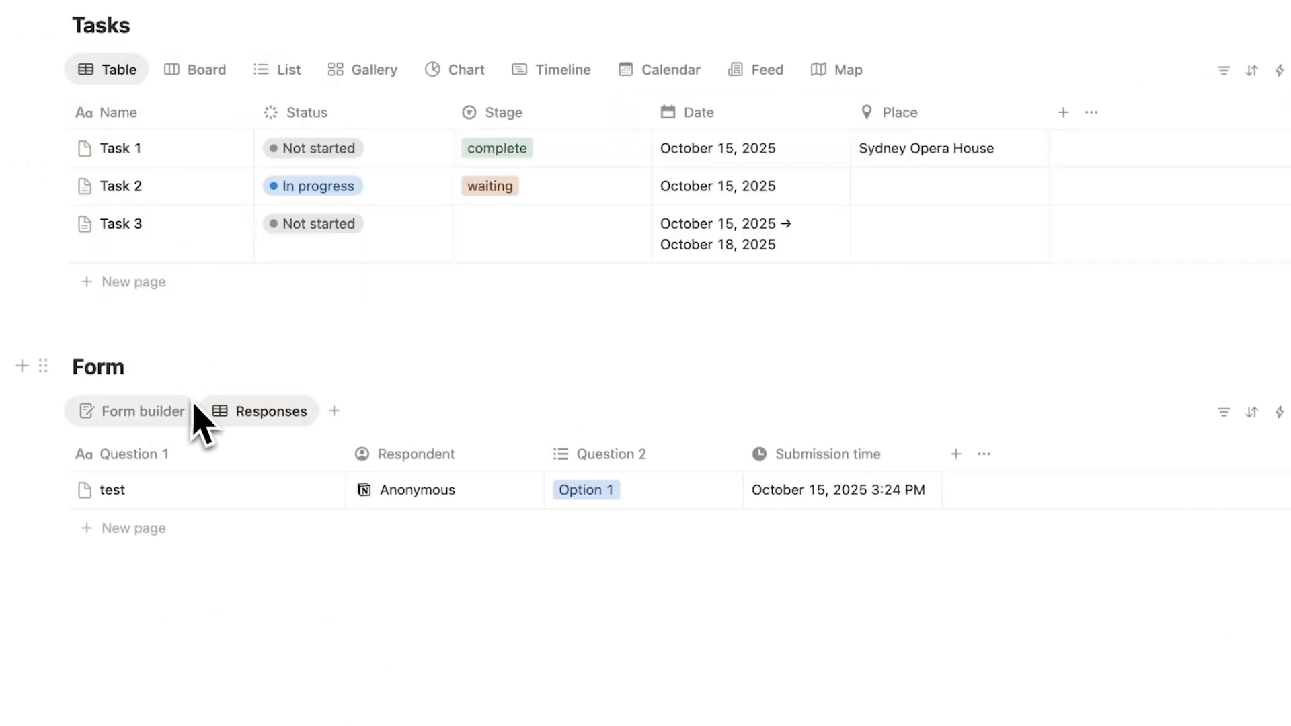
Step: Add a Calendar view to the Form responses showing the test response on October 15, 2025
left_click(334, 411)
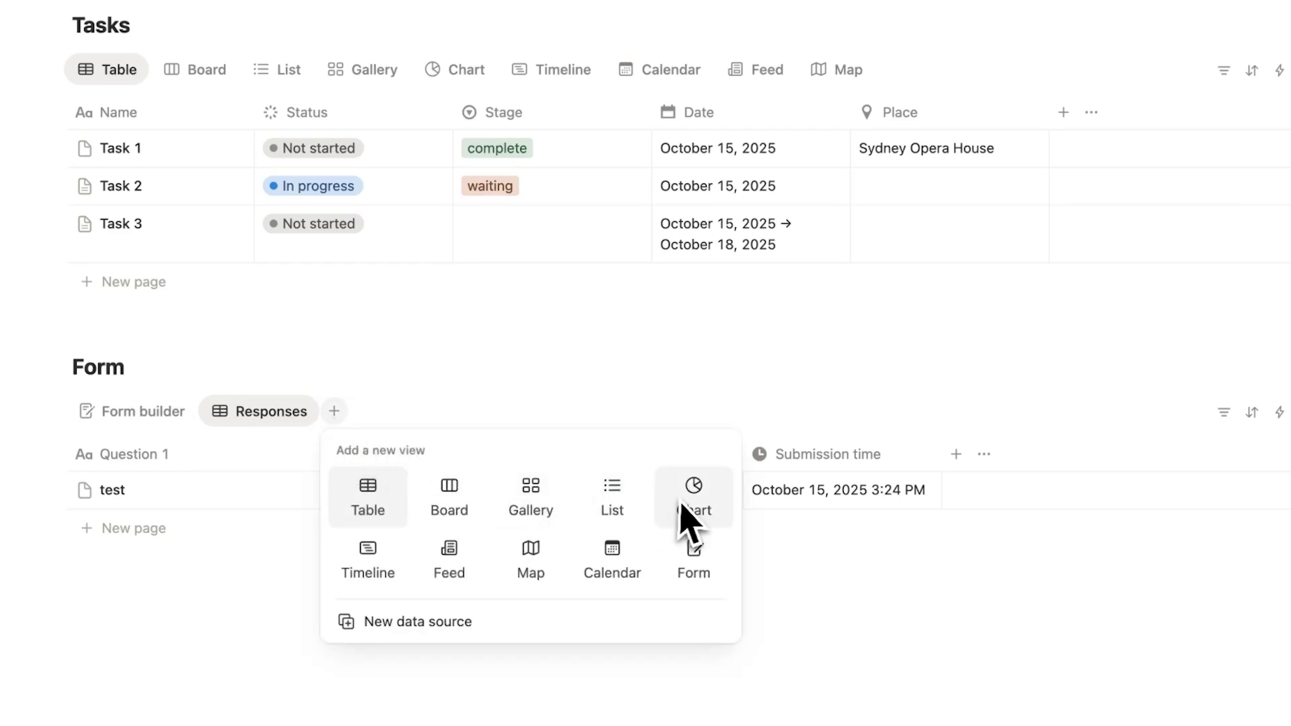
left_click(612, 559)
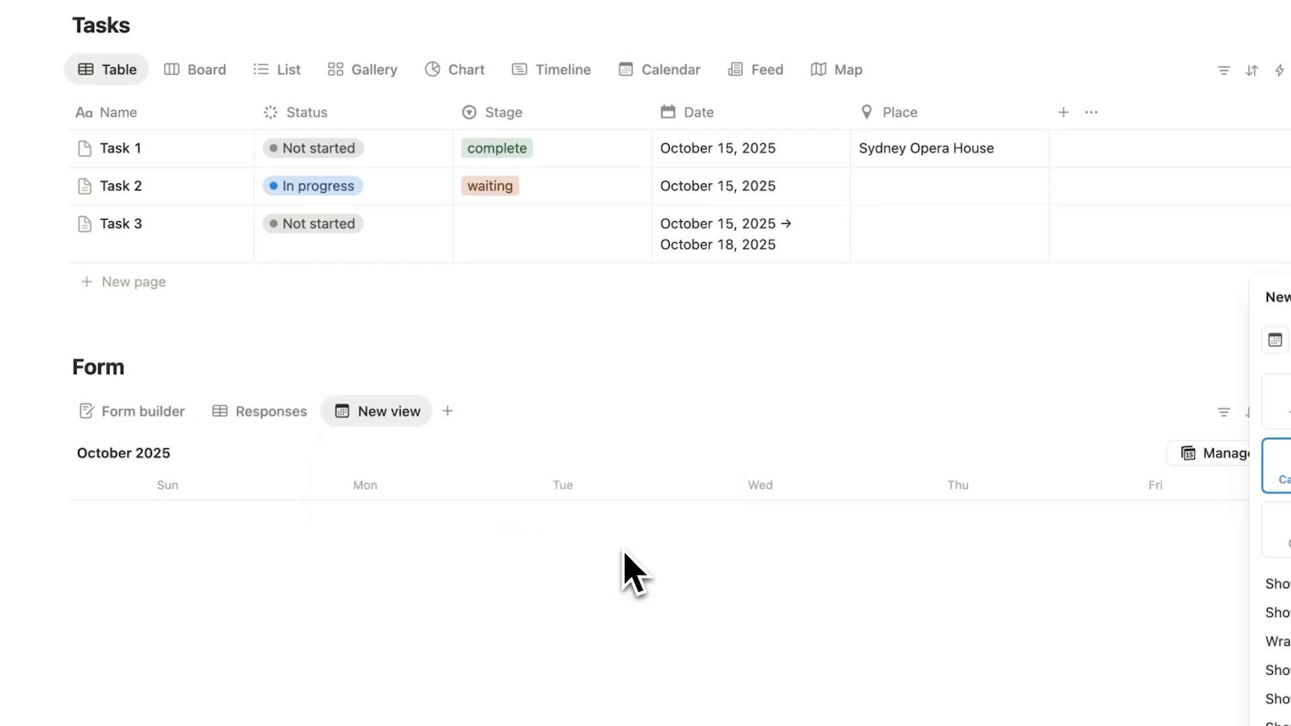
left_click(271, 411)
scroll(282, 373, "down", 1)
left_click(359, 341)
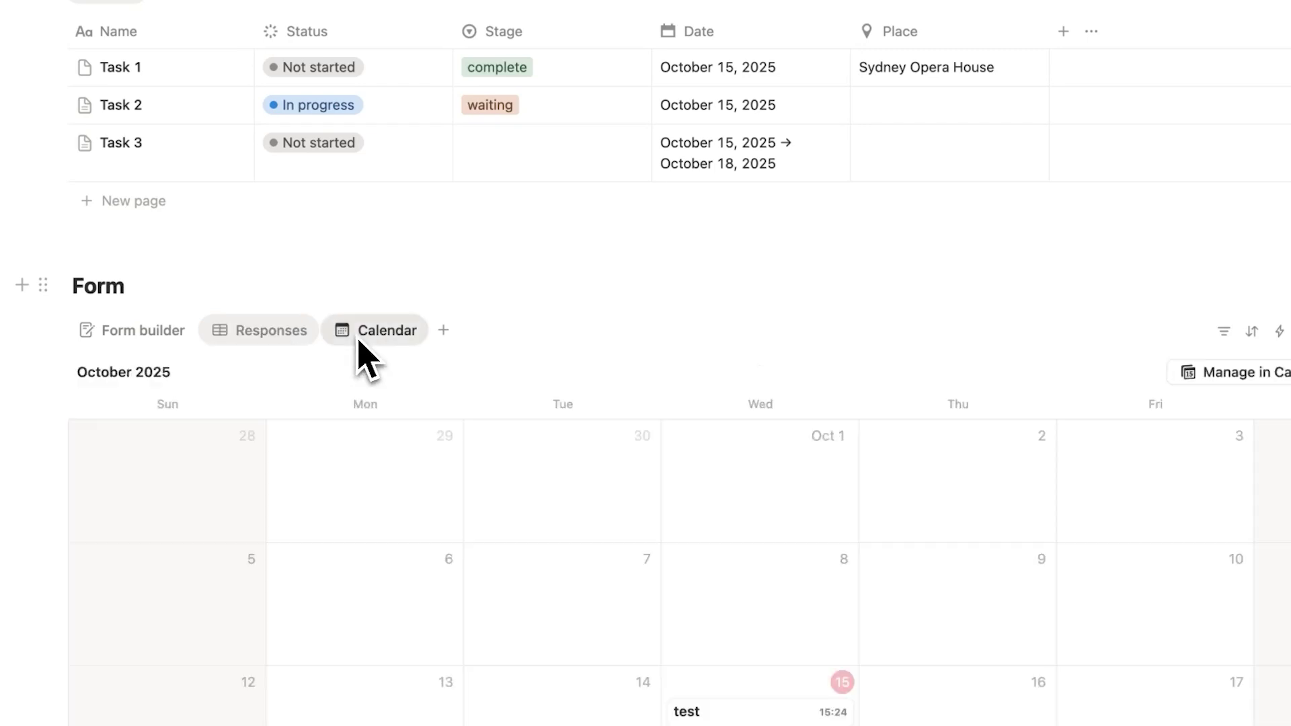
scroll(424, 383, "down", 5)
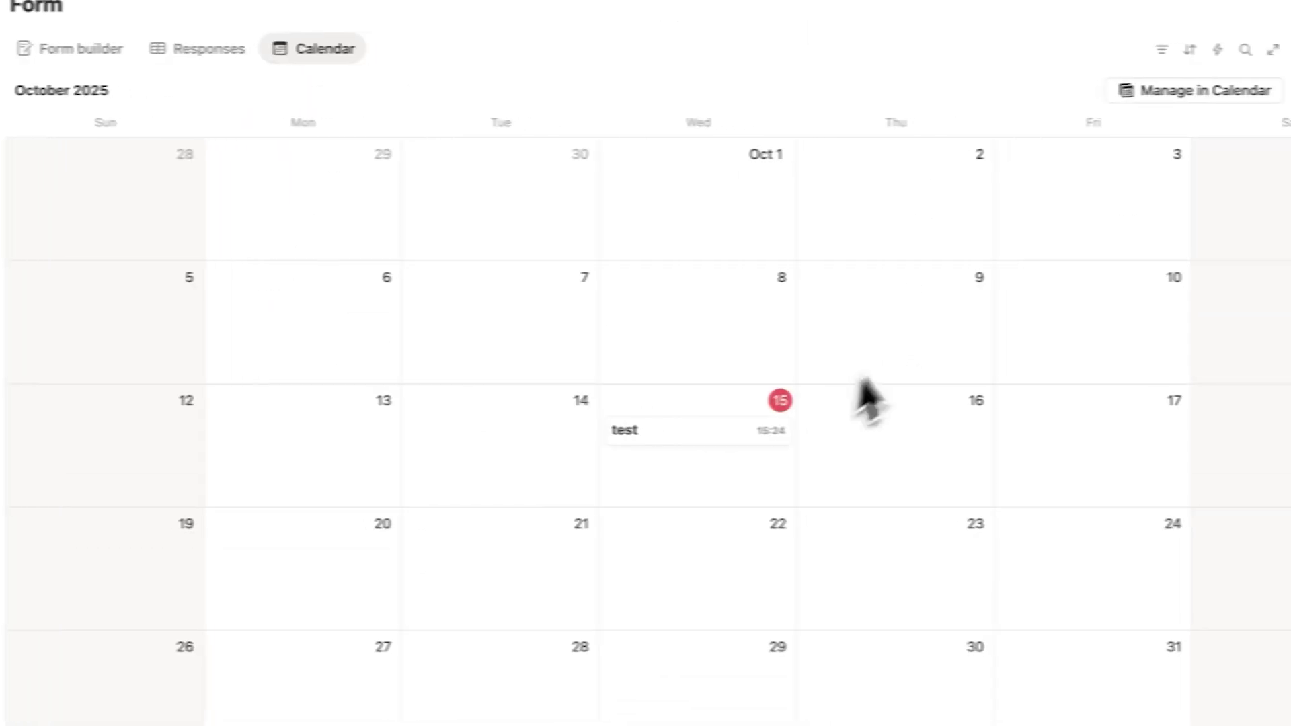
left_click(369, 224)
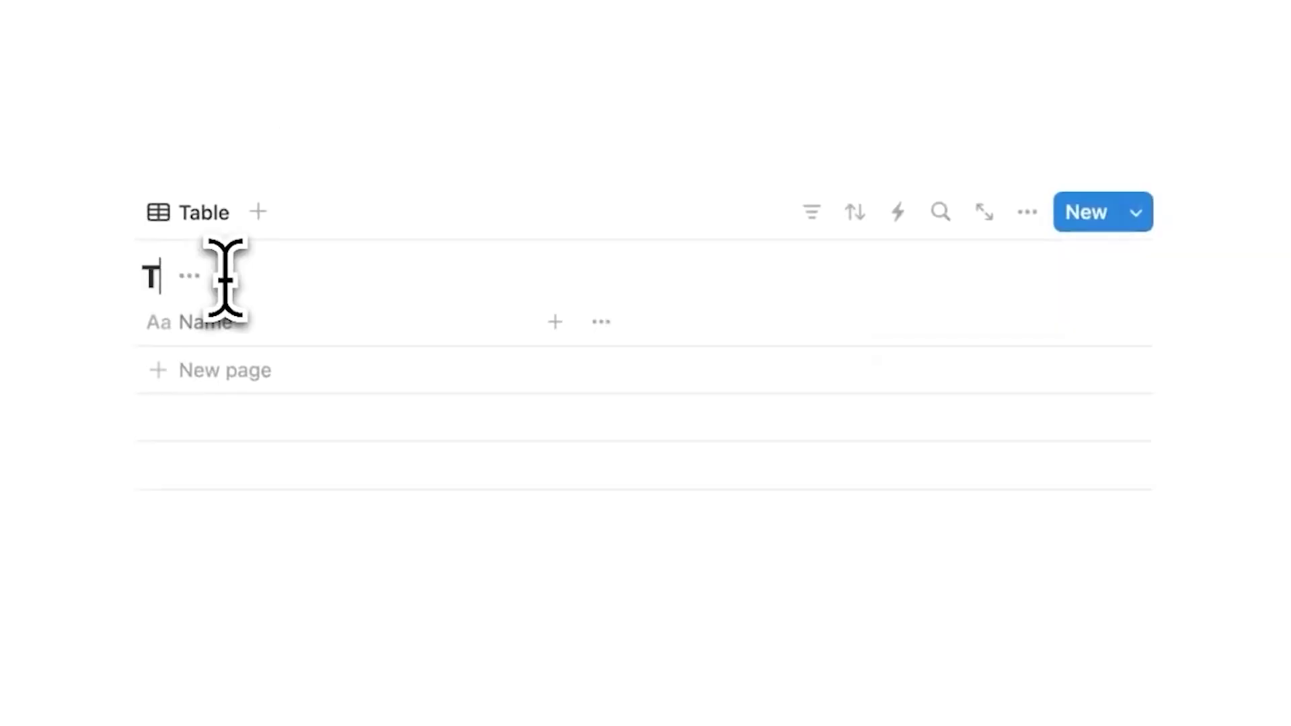
type("as")
left_click(1108, 151)
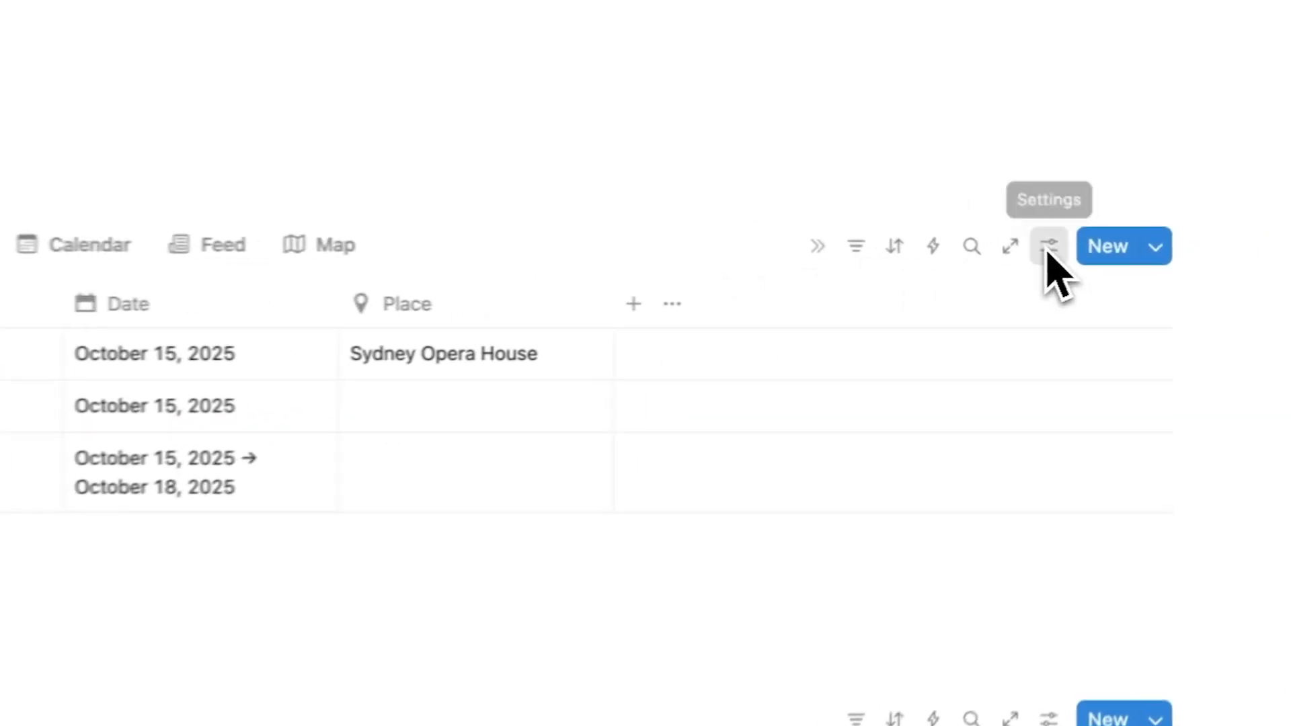
left_click(1080, 252)
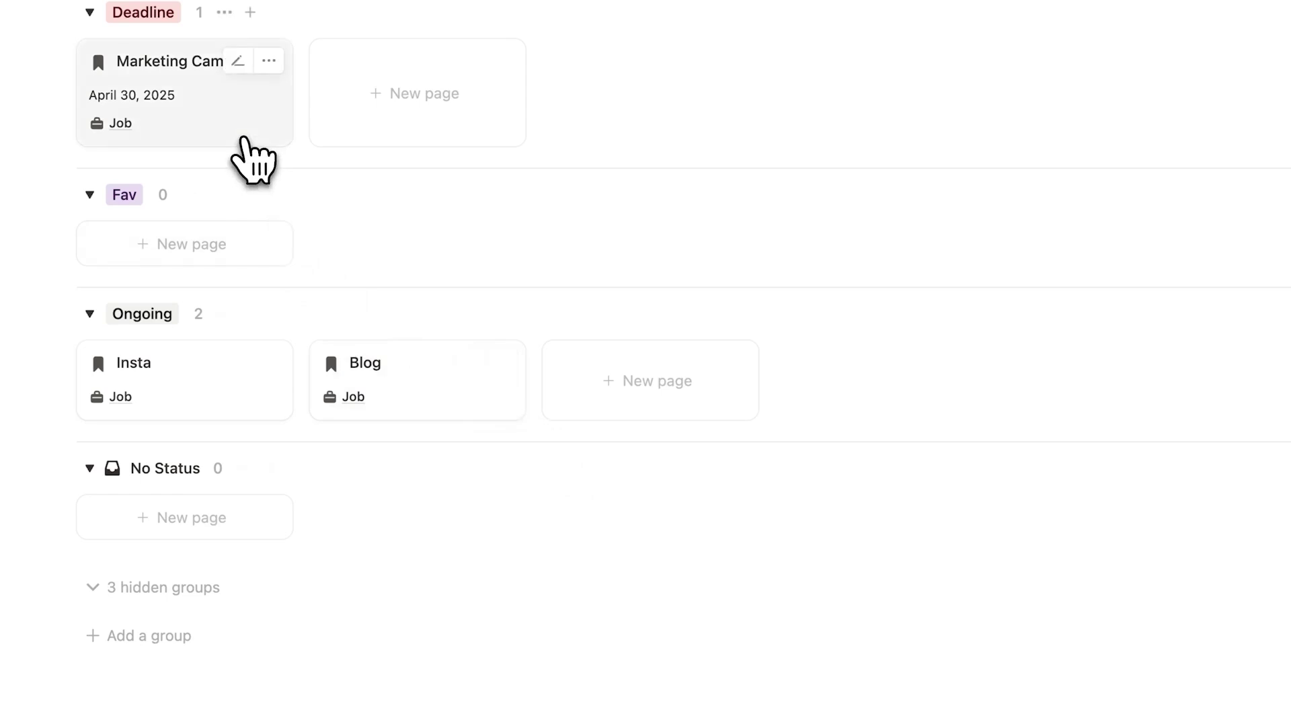
left_click(254, 159)
left_click(340, 27)
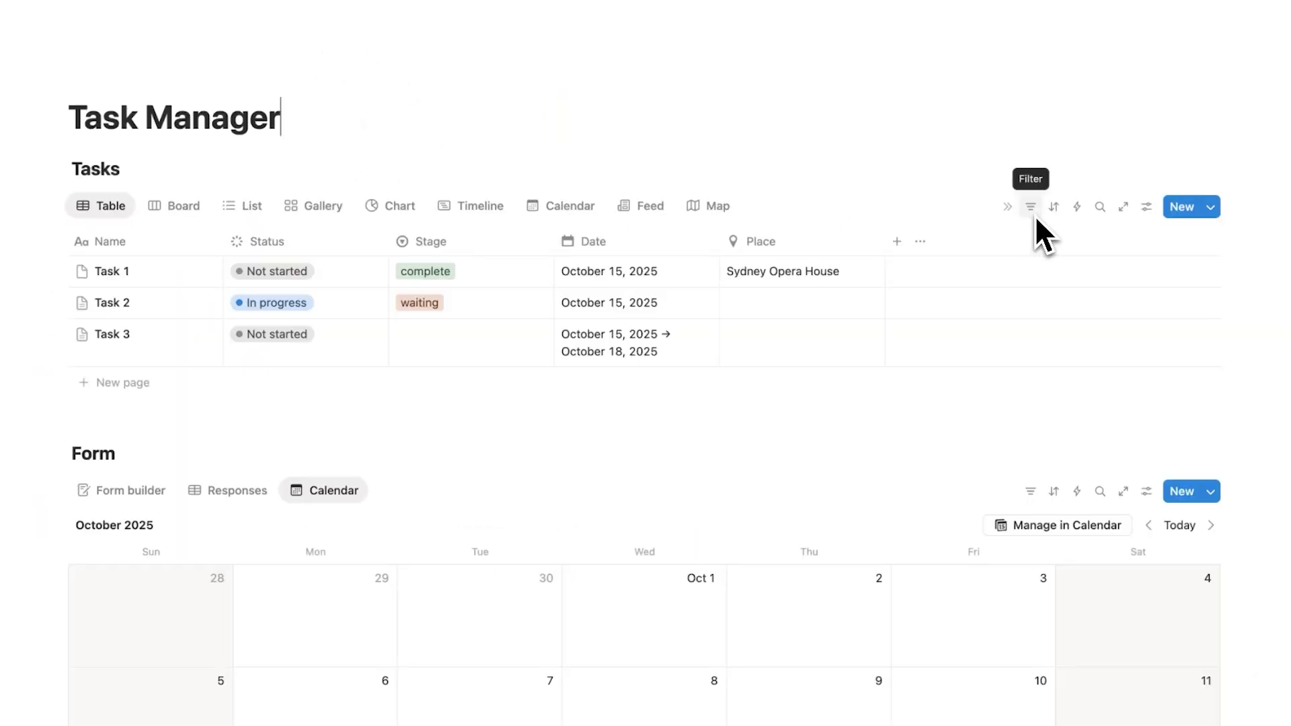
Step: Filter the Tasks Calendar view to Stage 'complete', leaving only Task 1 on October 15, 2025
left_click(1147, 207)
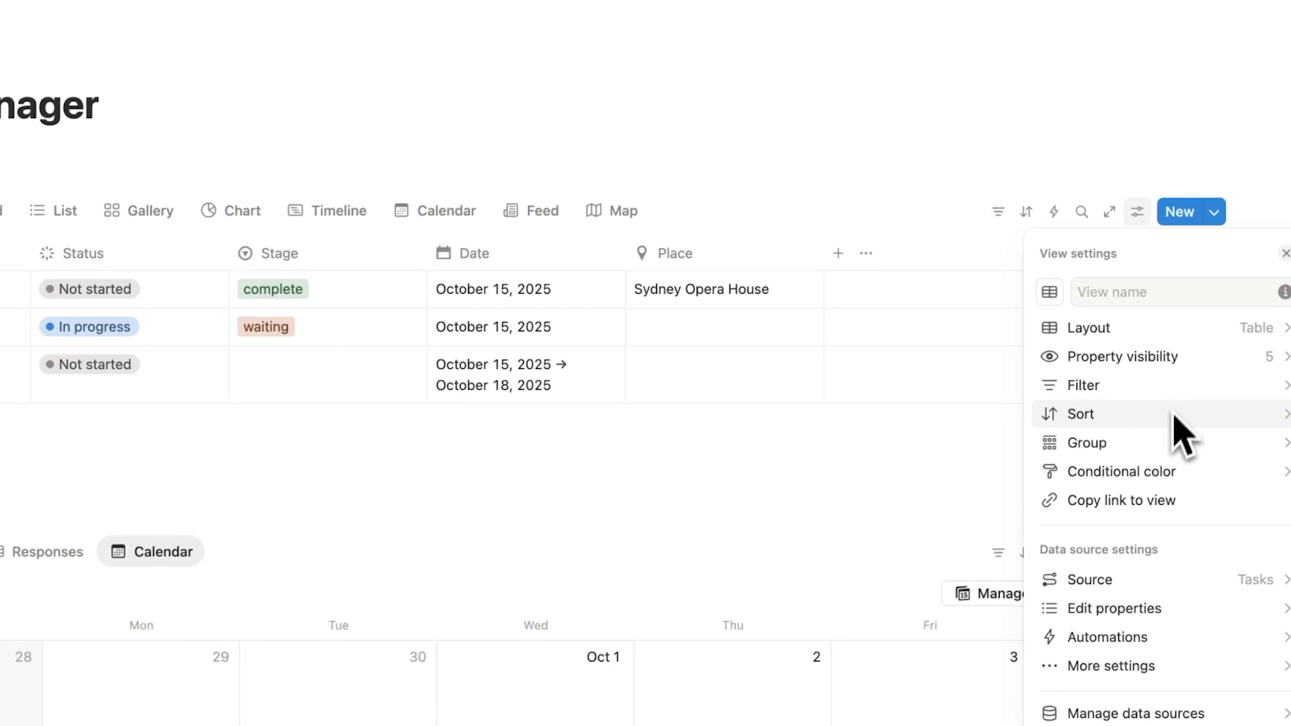
left_click(673, 176)
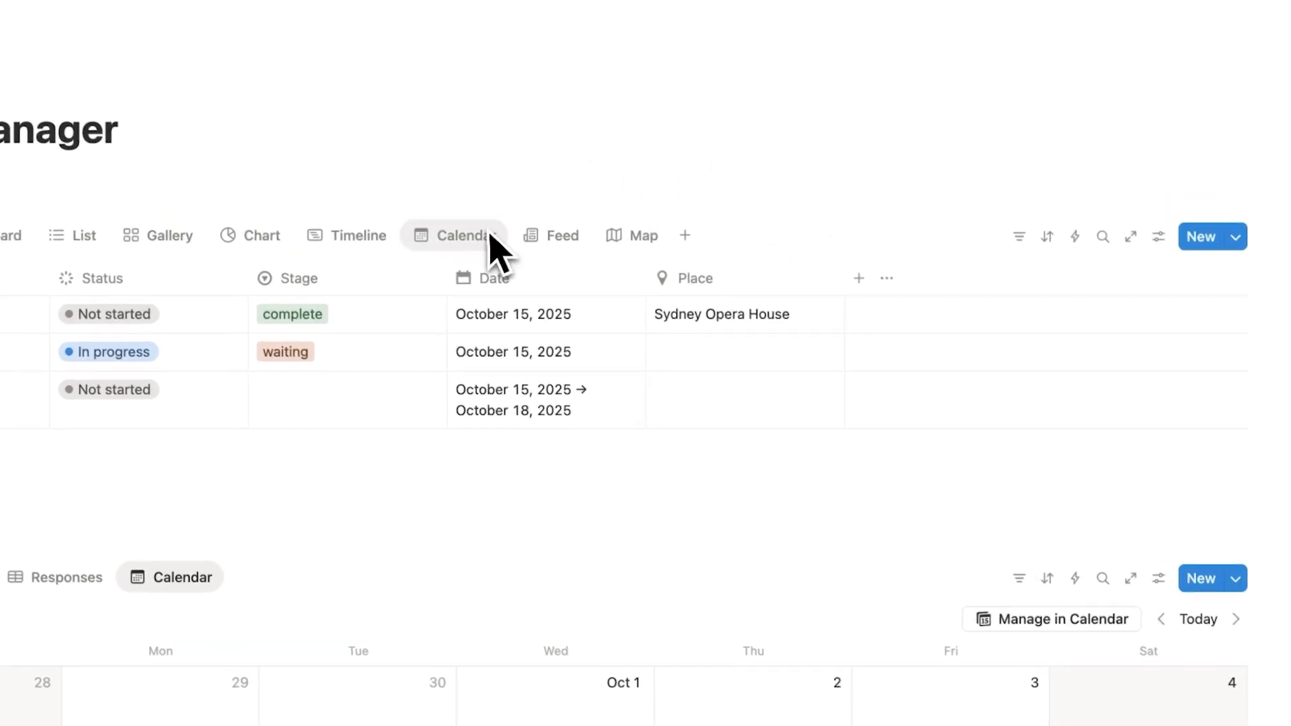
left_click(465, 212)
left_click(1023, 241)
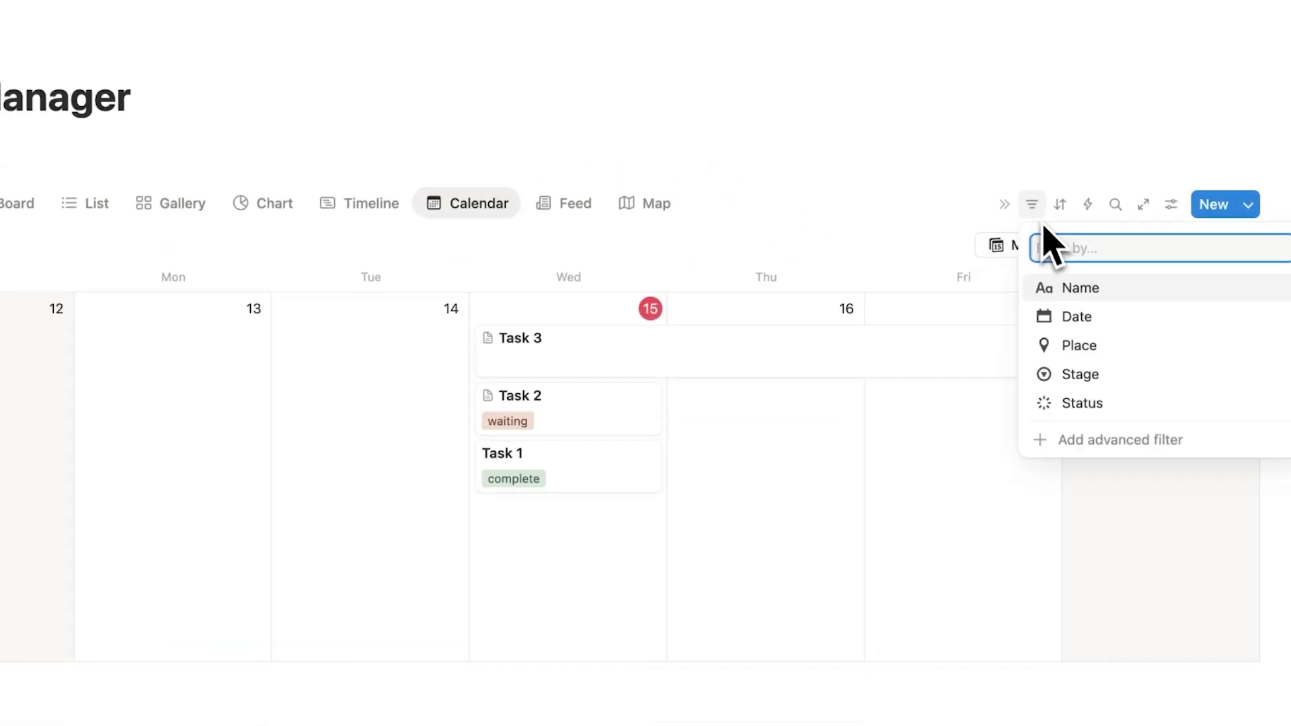
left_click(1089, 374)
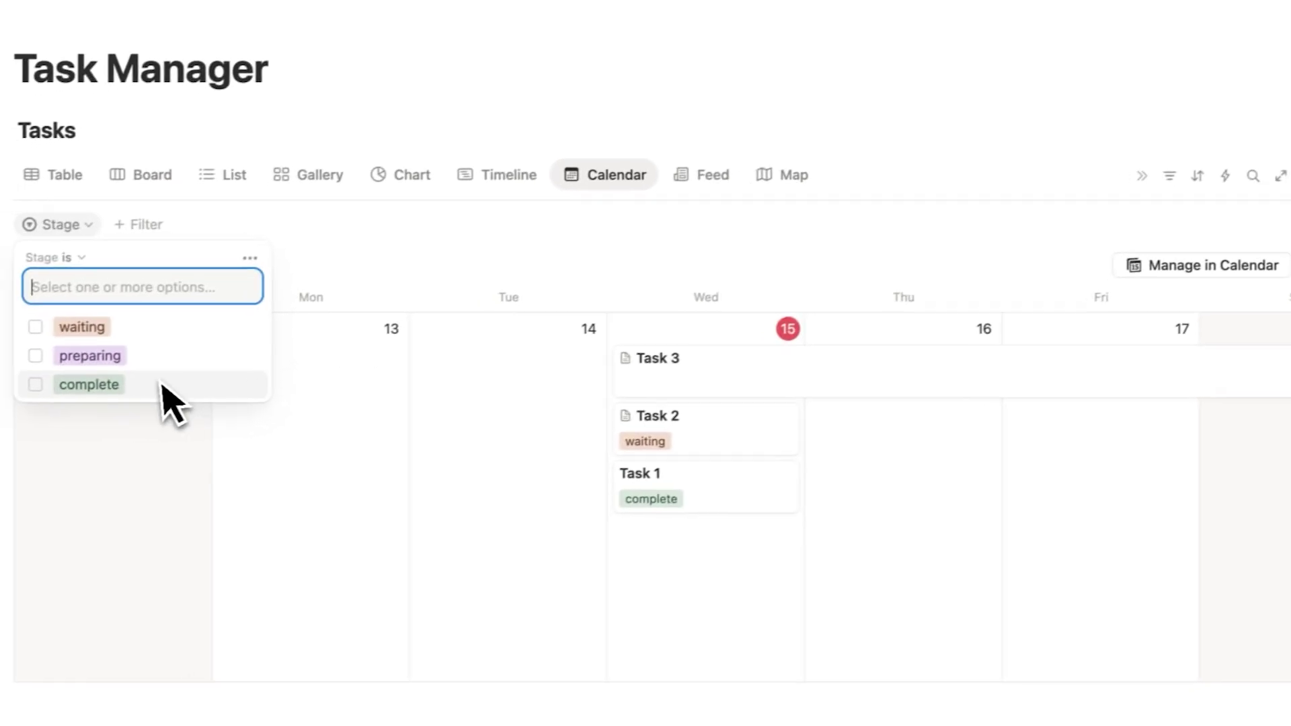
left_click(161, 387)
left_click(423, 410)
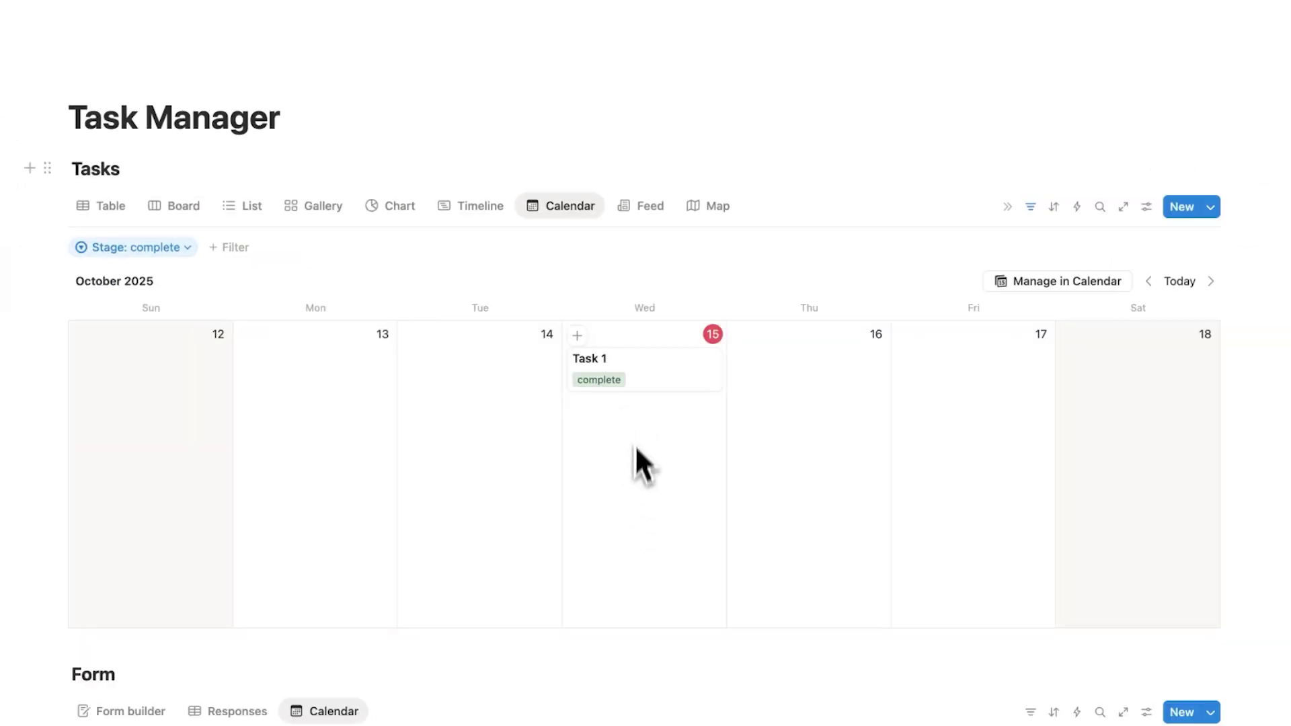
left_click(117, 210)
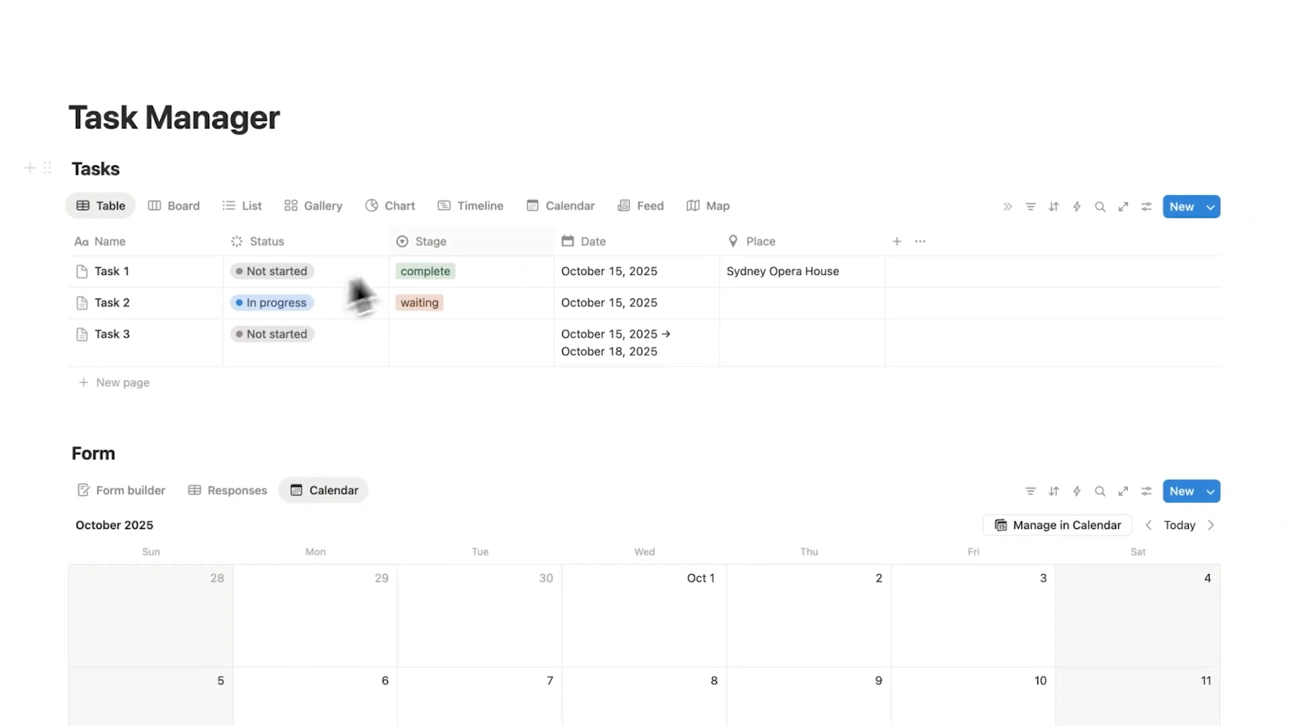
left_click(538, 214)
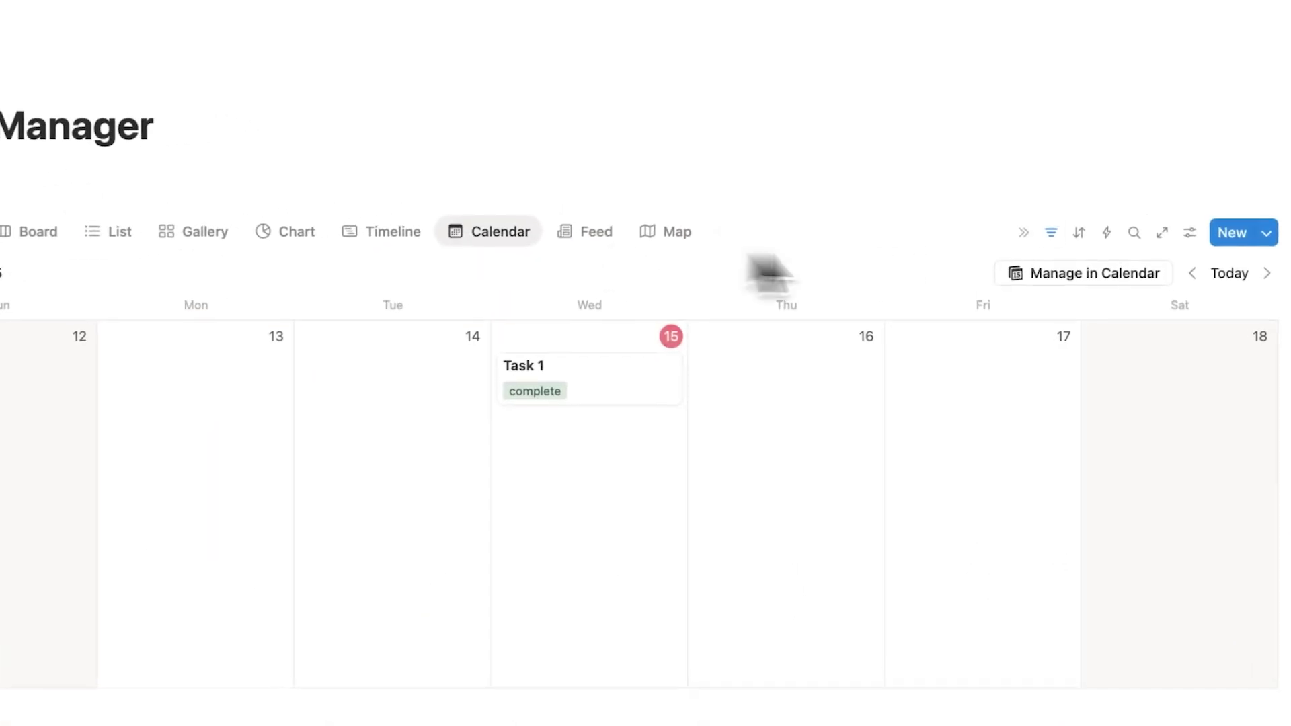
left_click(1058, 237)
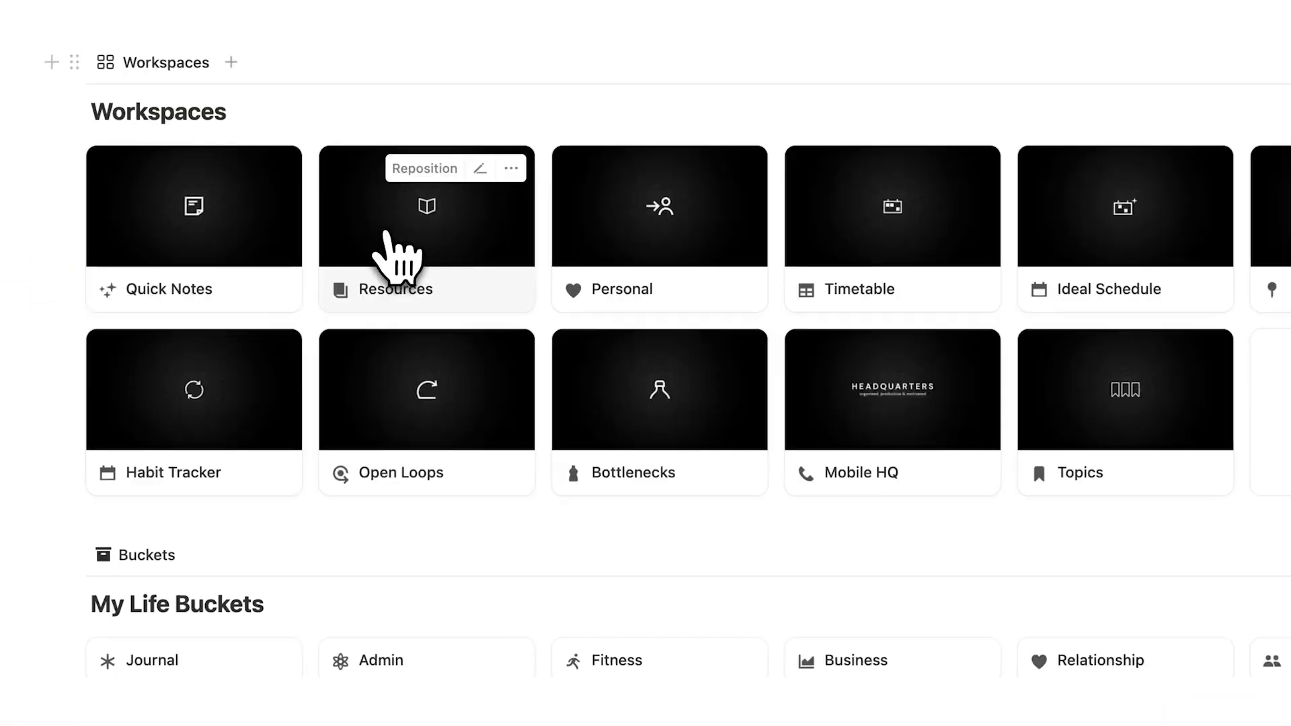
Step: Open the Resources page as a full page and show My Learning's Course / Webinar view
left_click(385, 232)
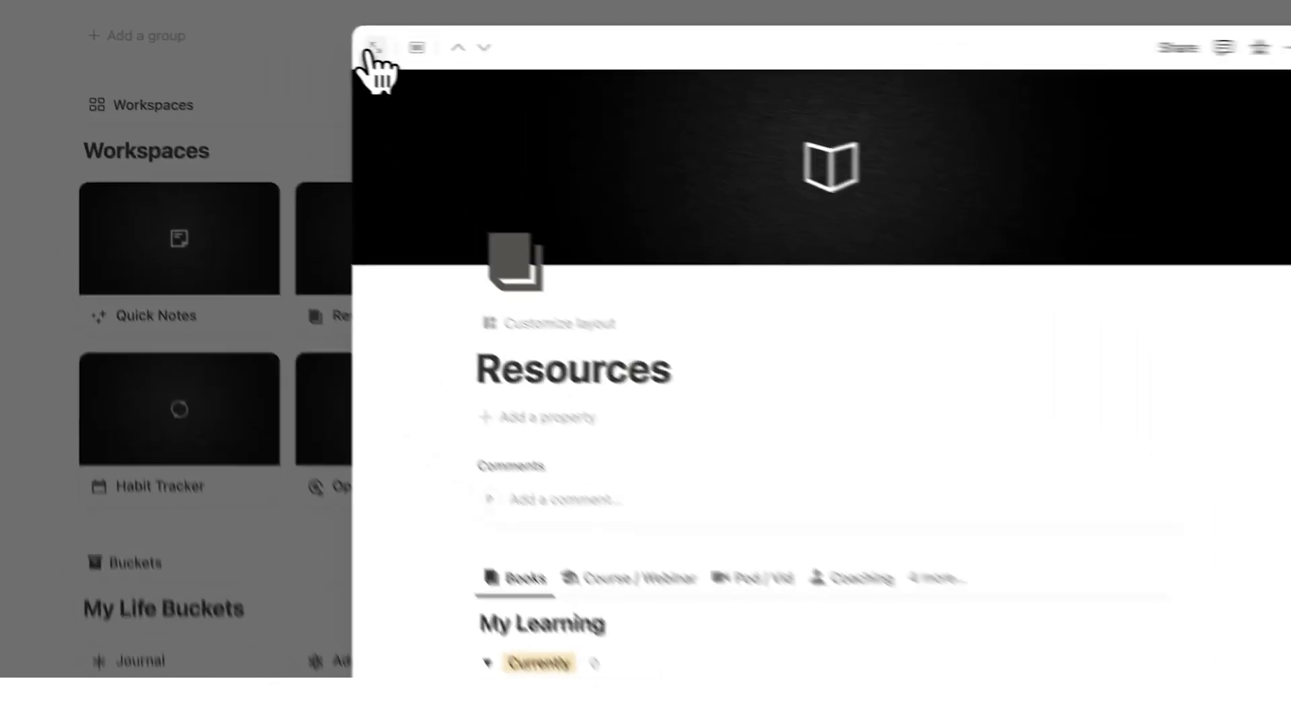
left_click(287, 36)
scroll(470, 202, "down", 5)
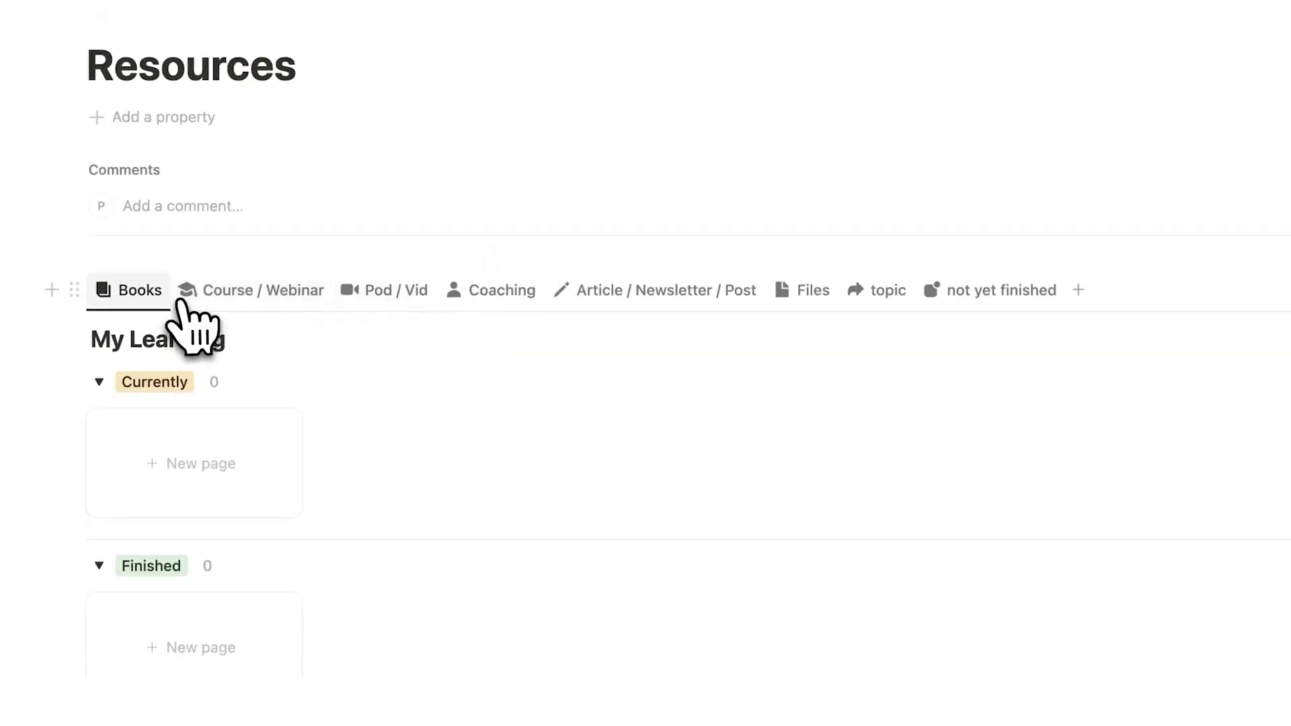
left_click(183, 297)
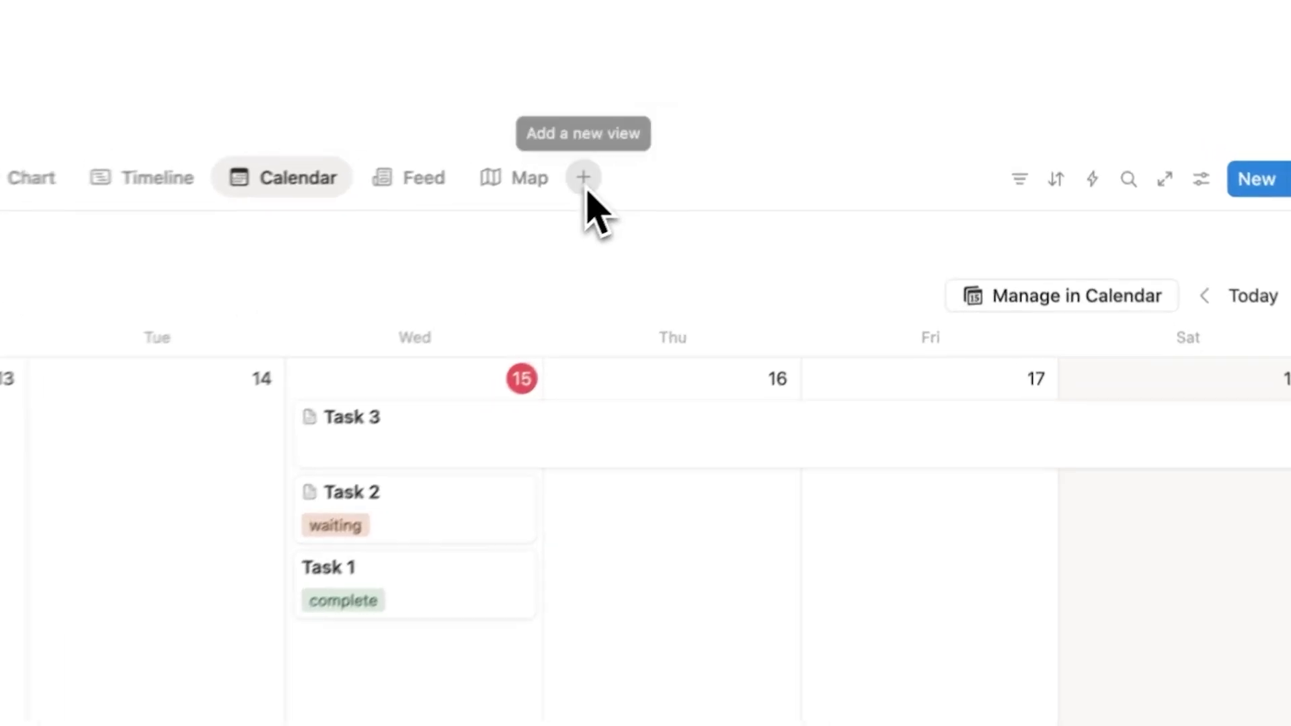
left_click(639, 169)
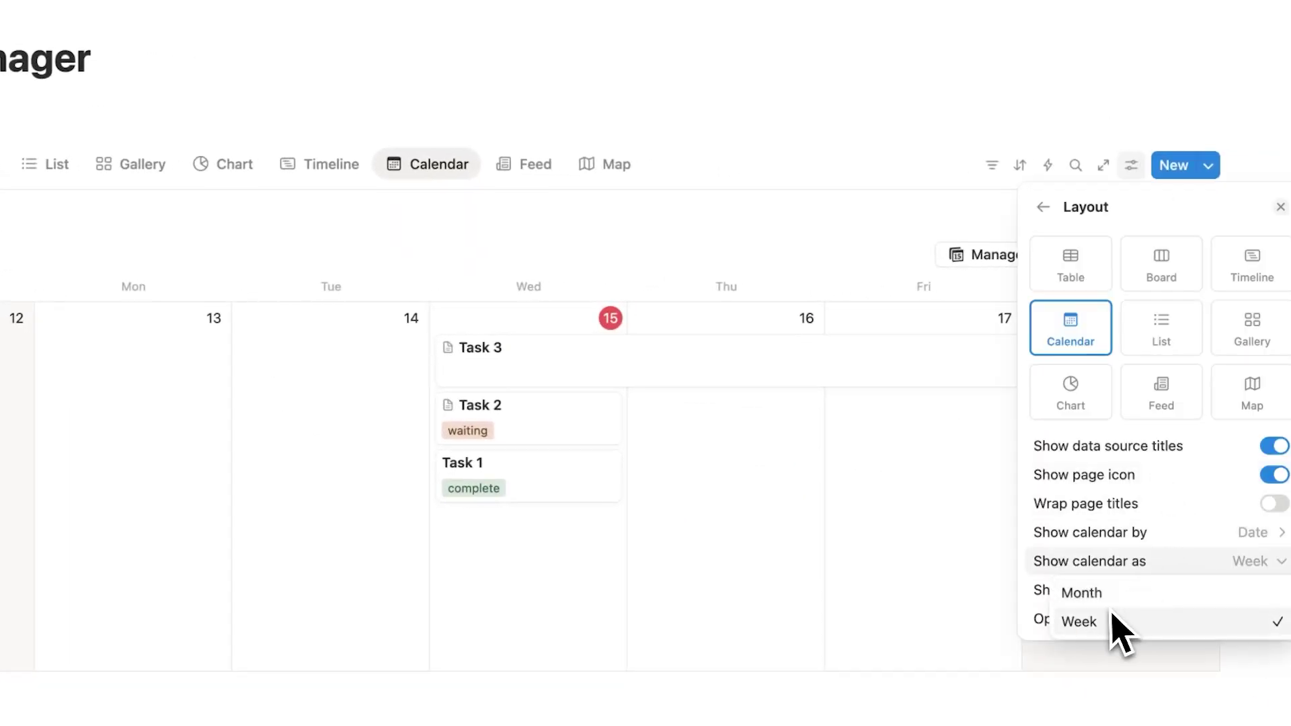
Step: Switch the Tasks calendar to Month, browse other months, and return to October 2025
left_click(1103, 592)
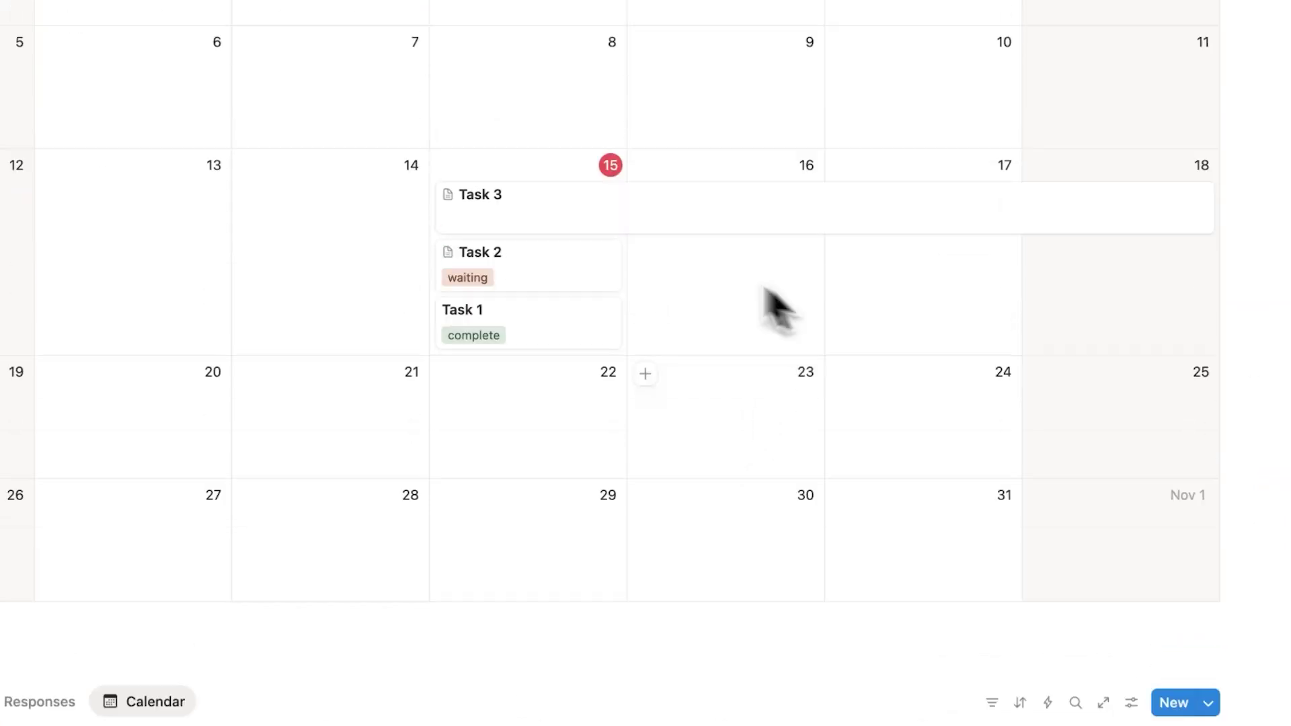
left_click(1196, 220)
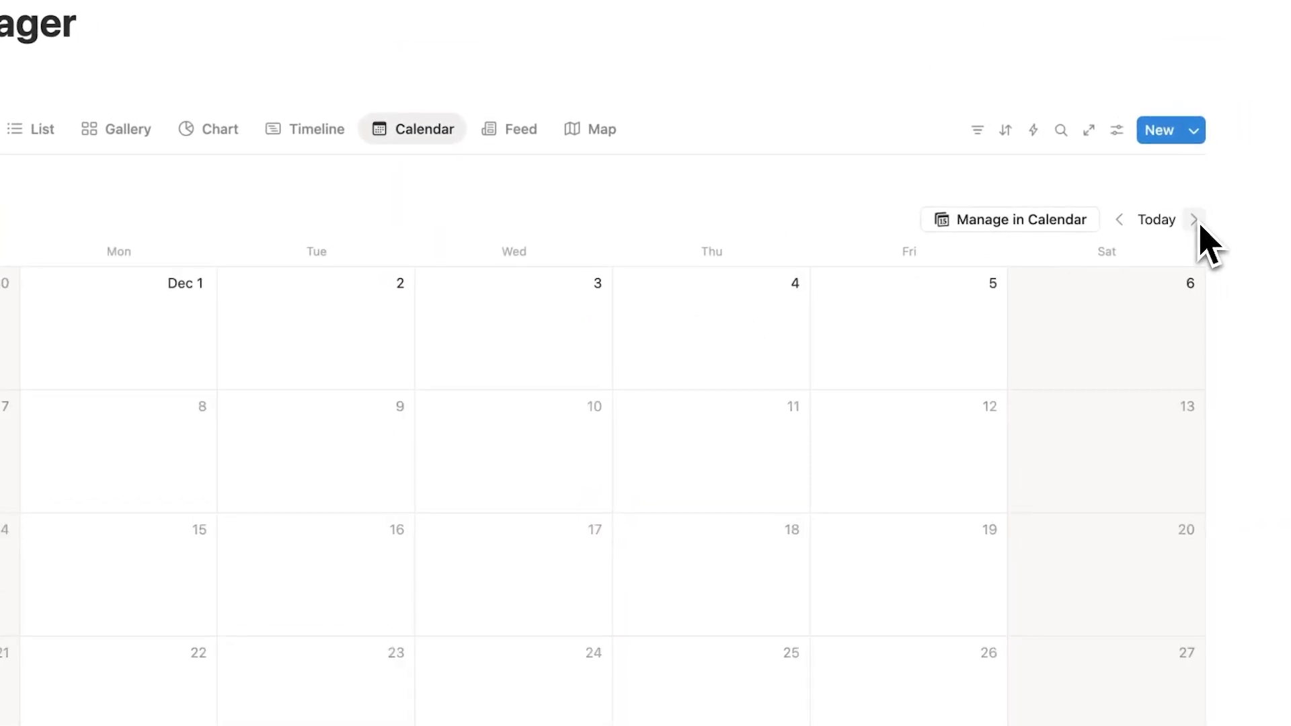
left_click(1157, 219)
left_click(1196, 220)
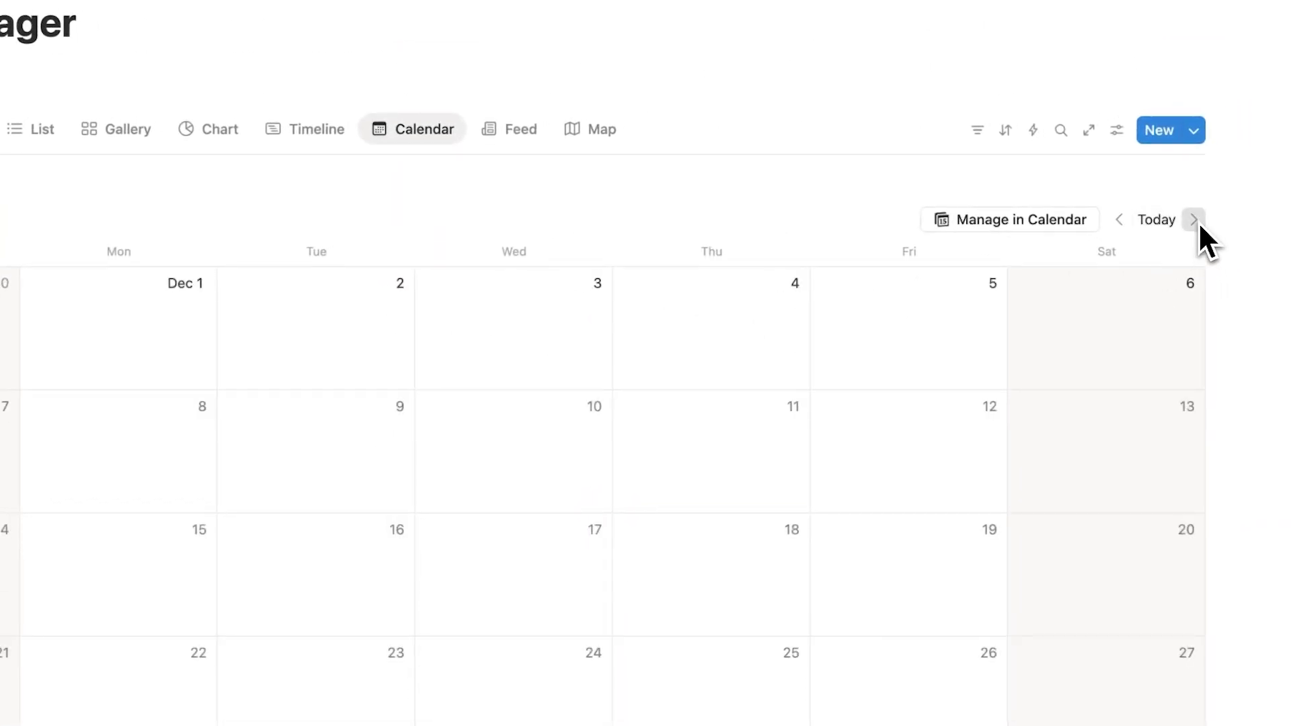
double_click(1196, 221)
left_click(1122, 226)
triple_click(1122, 226)
double_click(1122, 225)
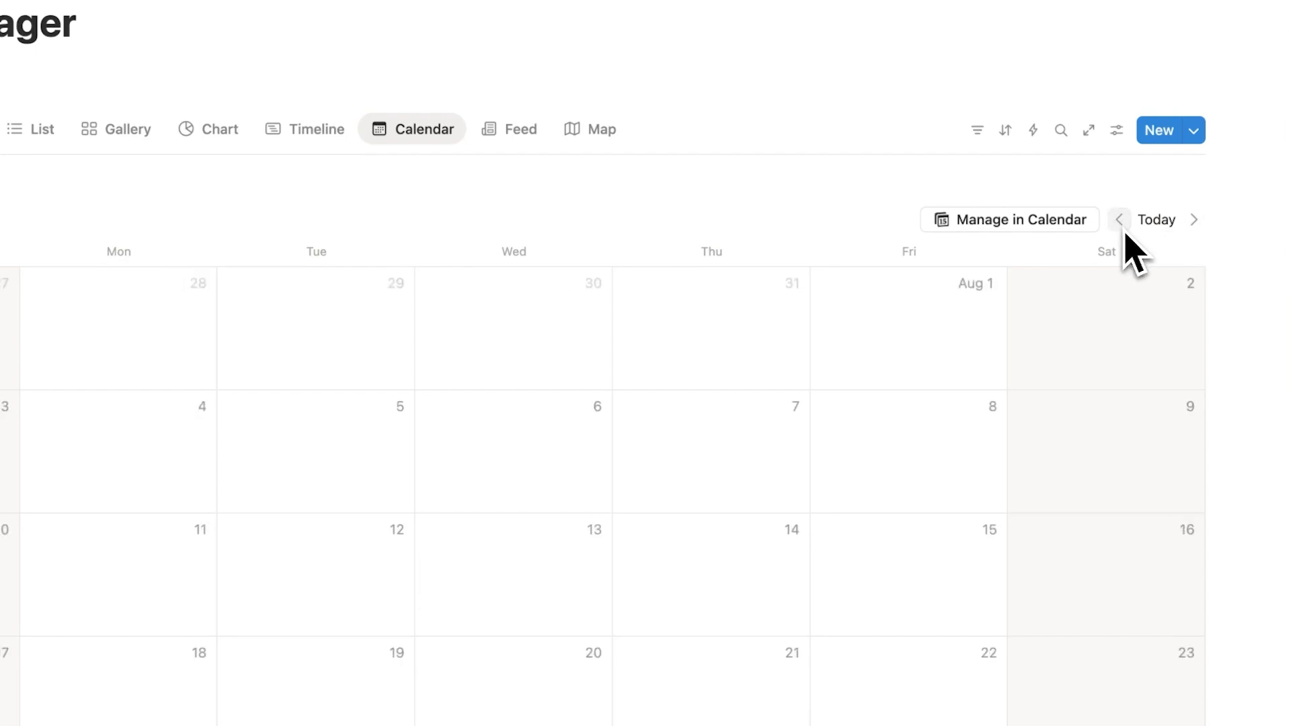
left_click(1157, 220)
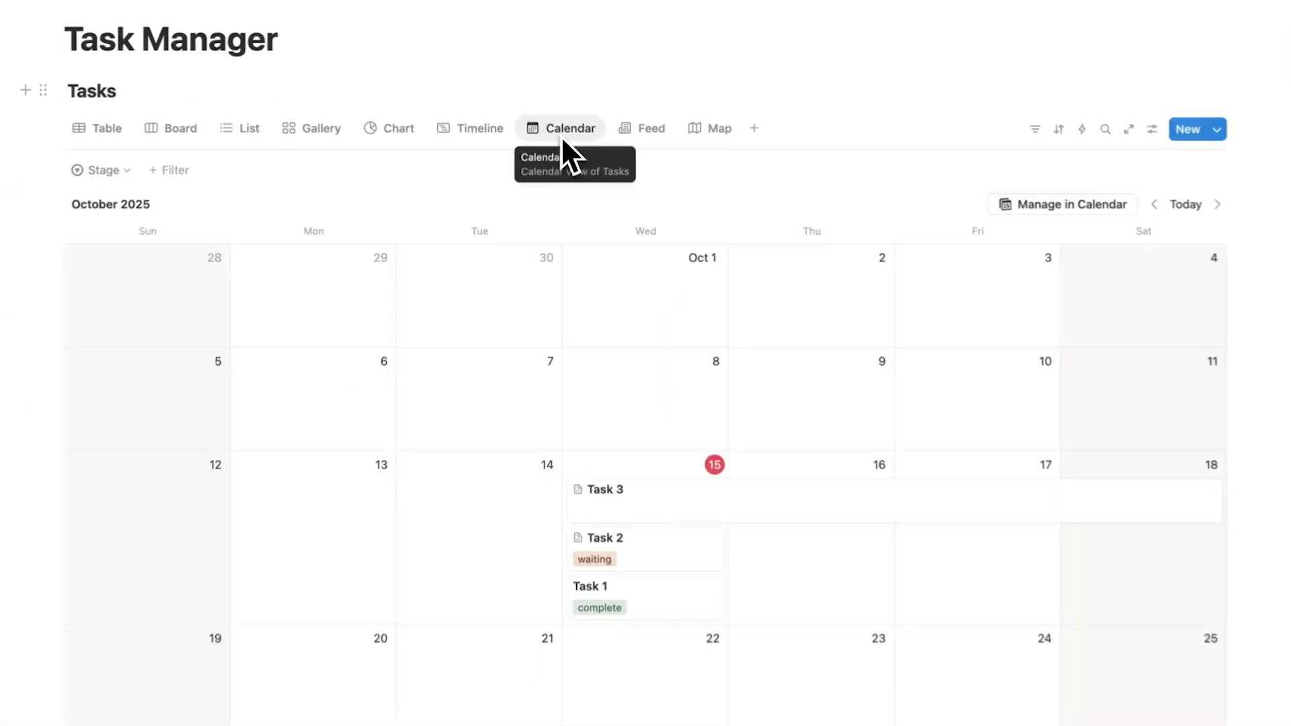
Step: Open the Tasks calendar as a full page and scroll forward month by month to April 2026
left_click(561, 137)
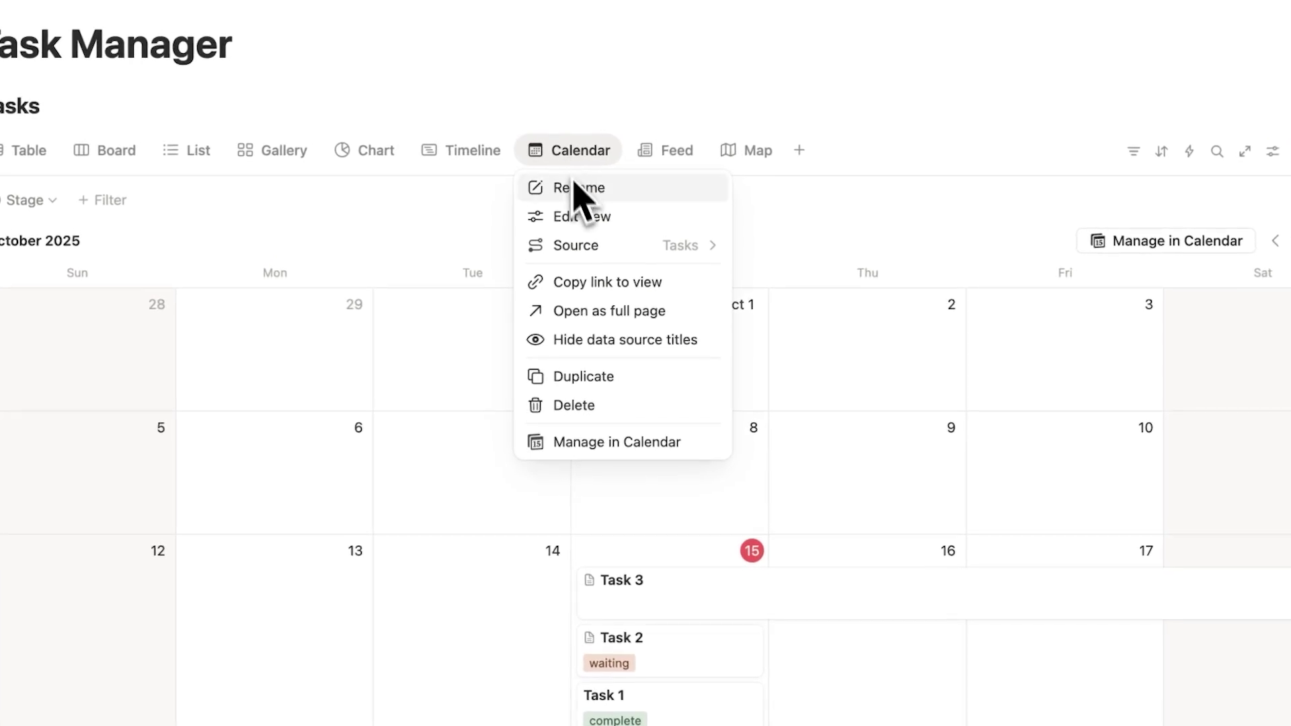
left_click(609, 311)
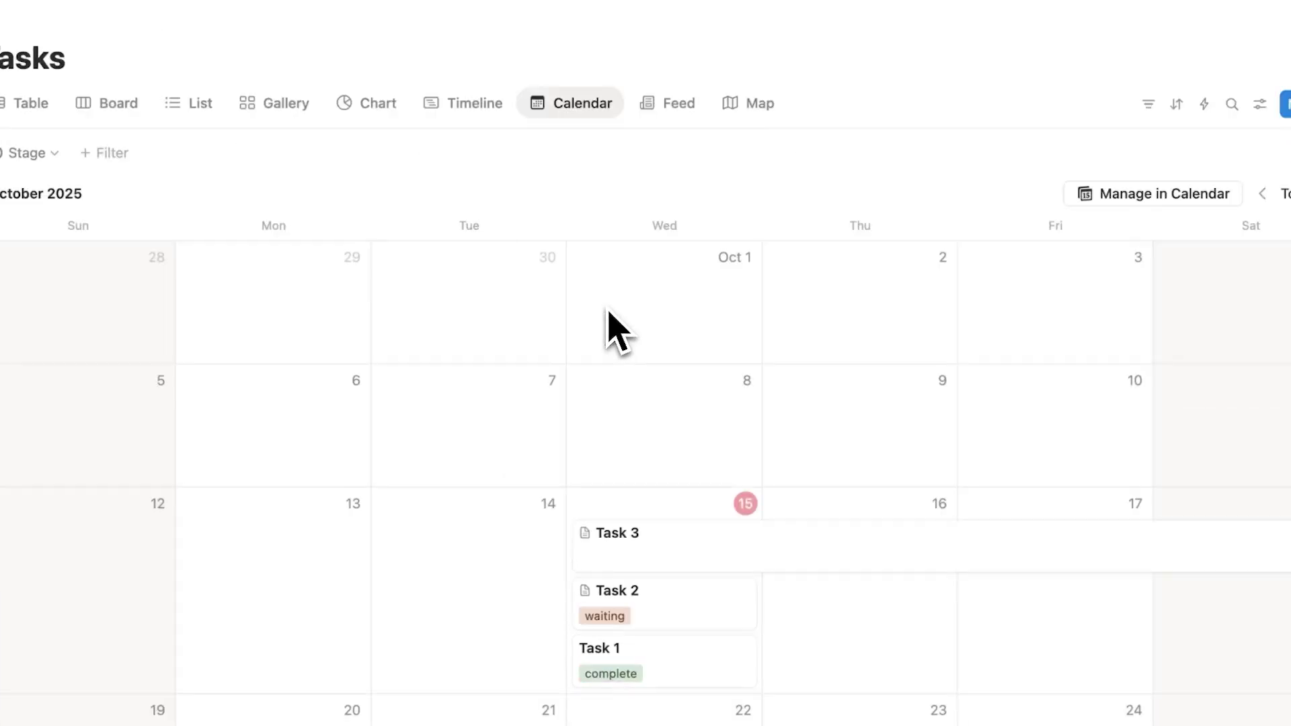
scroll(605, 269, "down", 3)
scroll(605, 254, "down", 5)
scroll(605, 254, "down", 4)
scroll(604, 238, "down", 3)
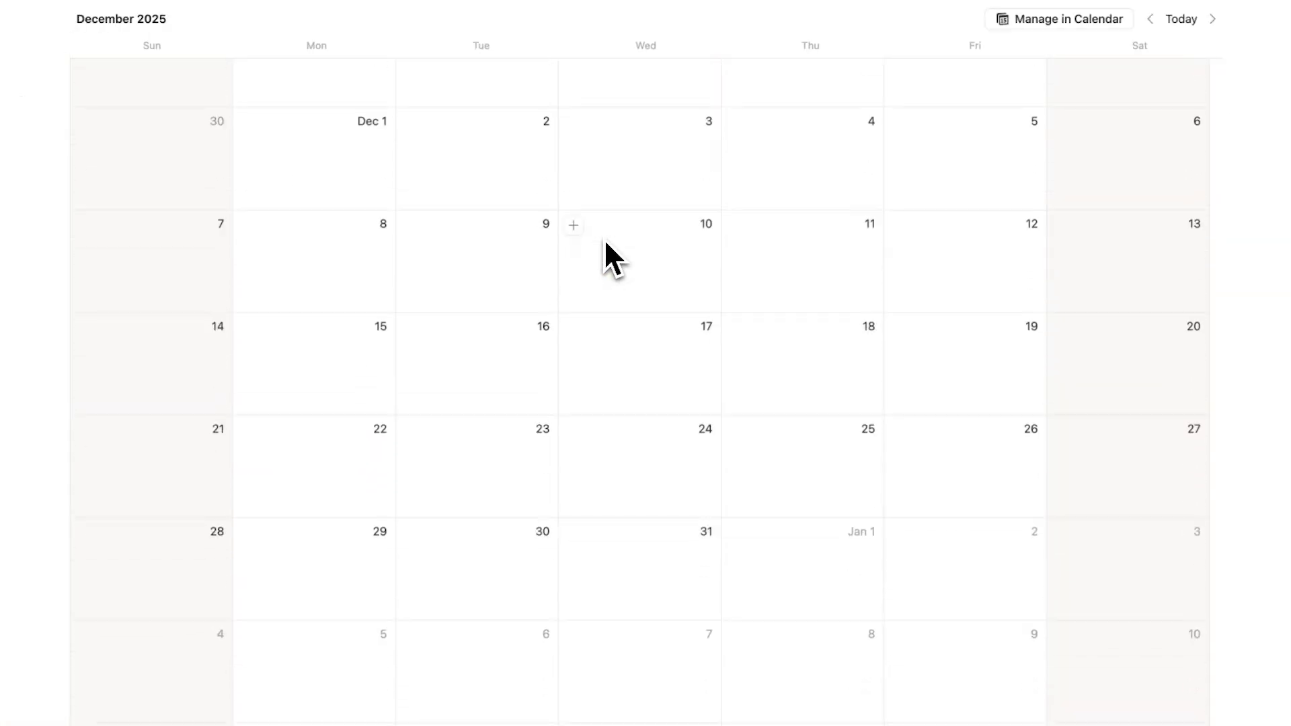
scroll(604, 239, "down", 4)
scroll(604, 237, "down", 2)
scroll(603, 237, "down", 1)
scroll(604, 242, "down", 2)
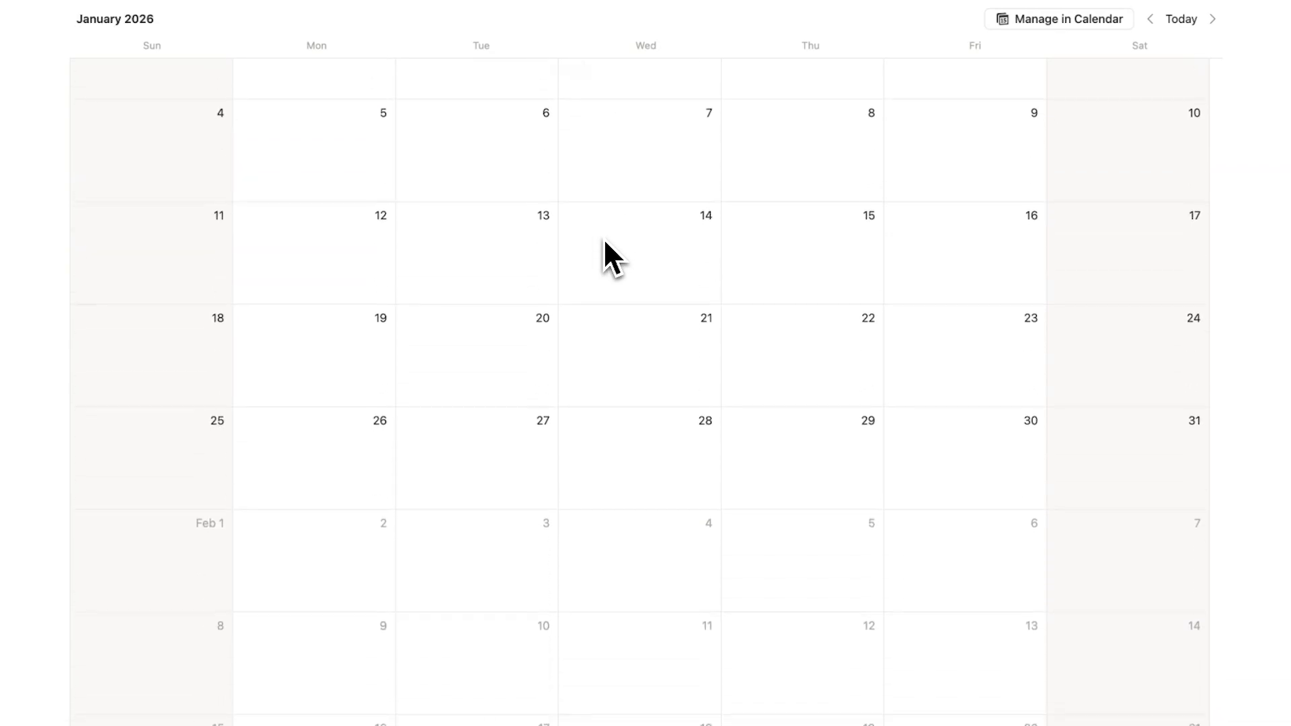
scroll(604, 242, "down", 5)
scroll(604, 242, "down", 3)
scroll(604, 242, "down", 3)
scroll(604, 242, "down", 3)
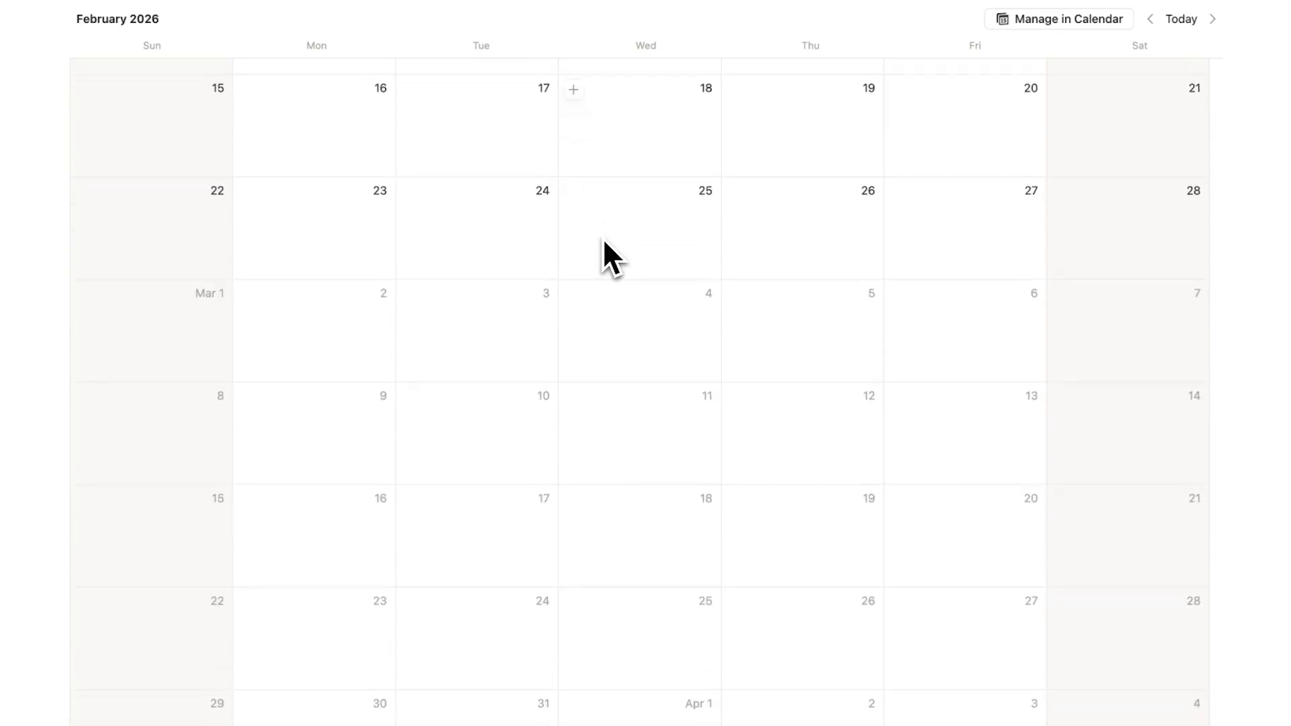
scroll(602, 243, "down", 6)
scroll(600, 246, "down", 1)
scroll(600, 244, "down", 2)
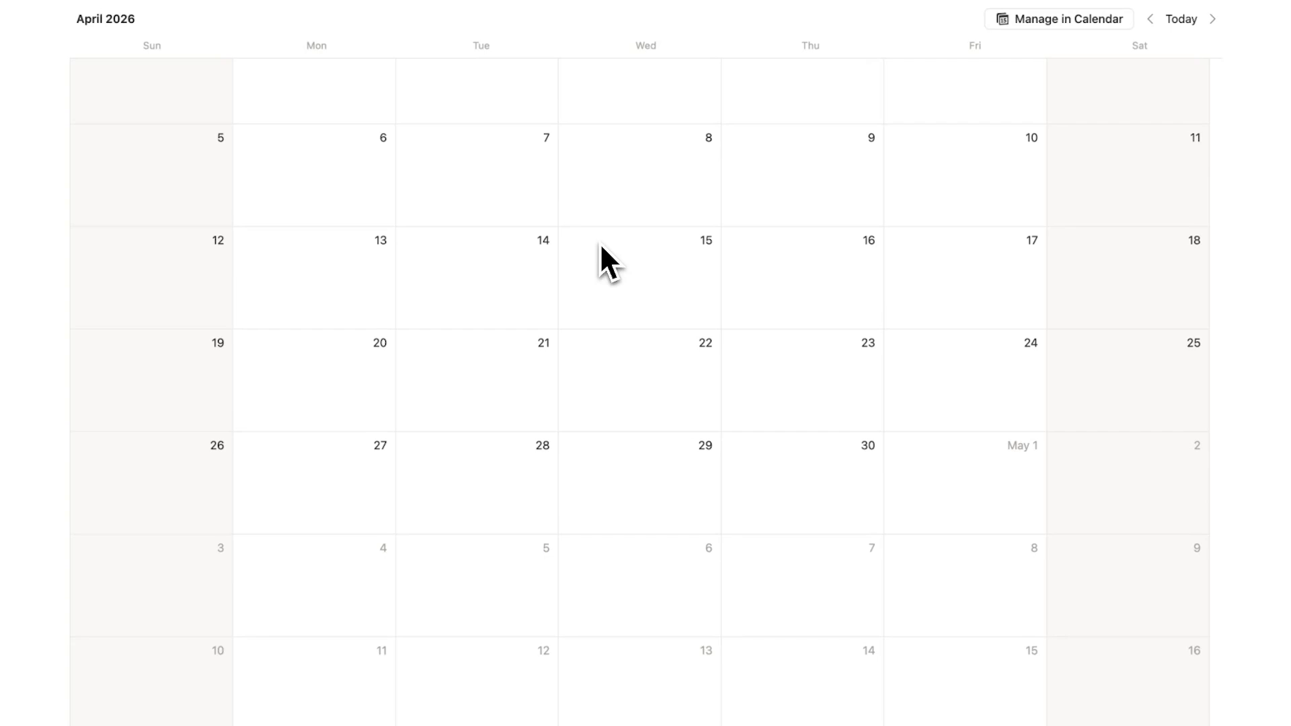